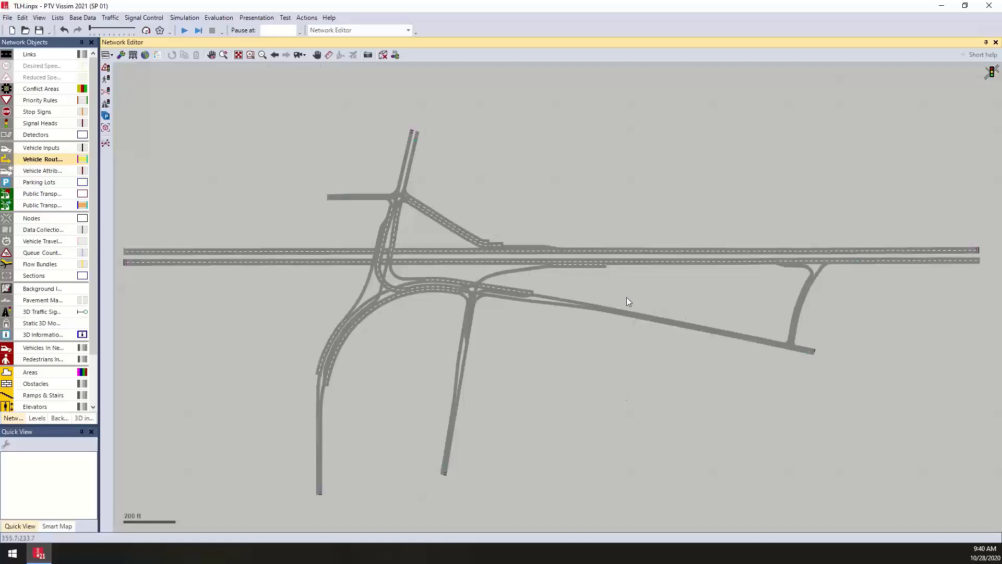
Briefly show the desired speed decisions and reduced speed areas in the network, and hide both object types again
left_click(8, 66)
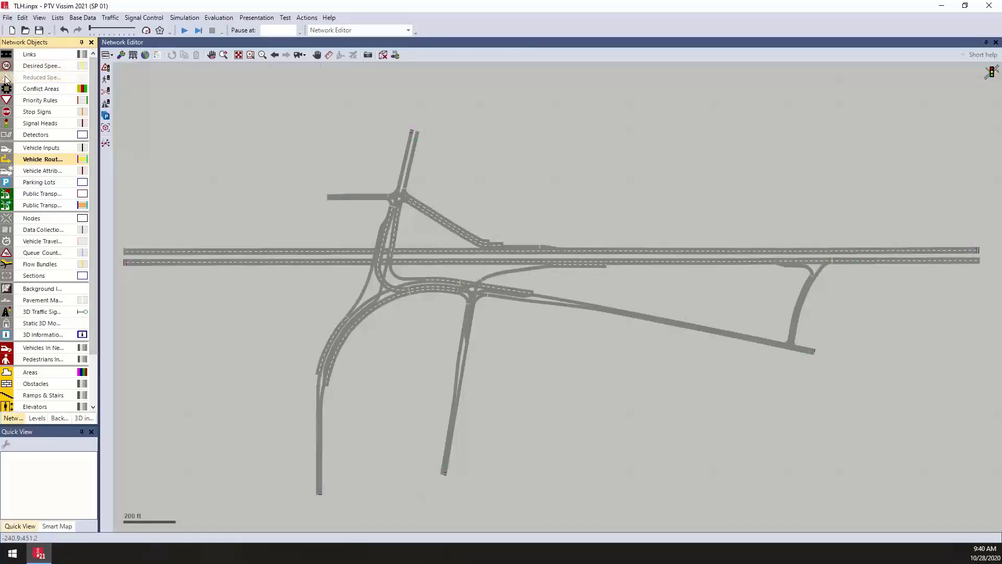
left_click(6, 78)
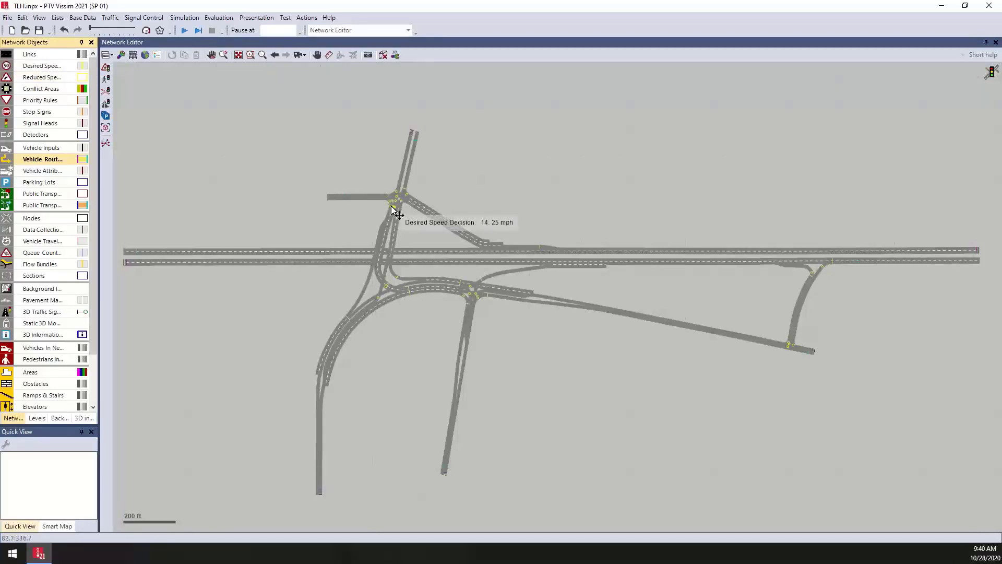
left_click(6, 66)
left_click(7, 77)
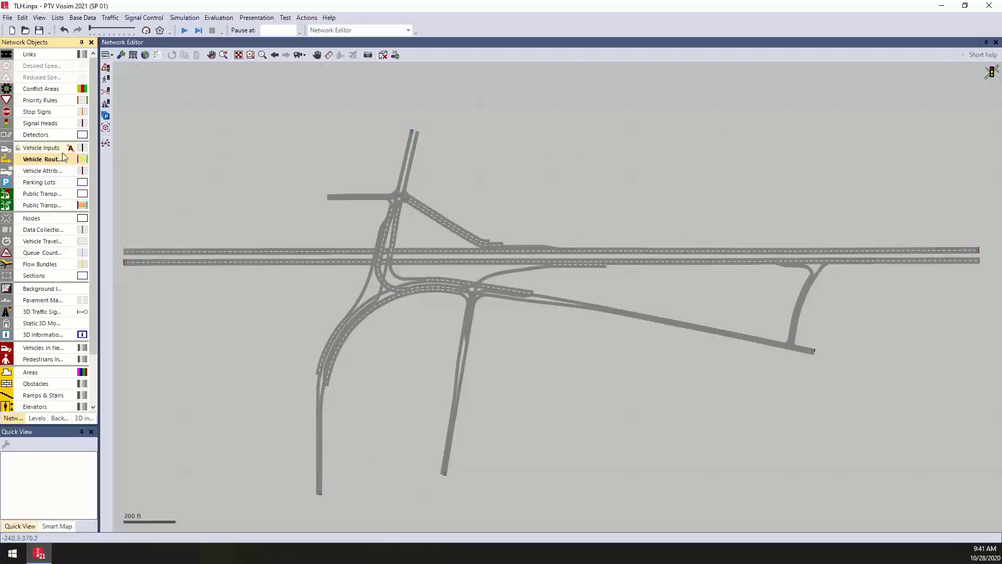
Make vehicle inputs the active object type and select the existing input at the start of link 24
left_click(47, 150)
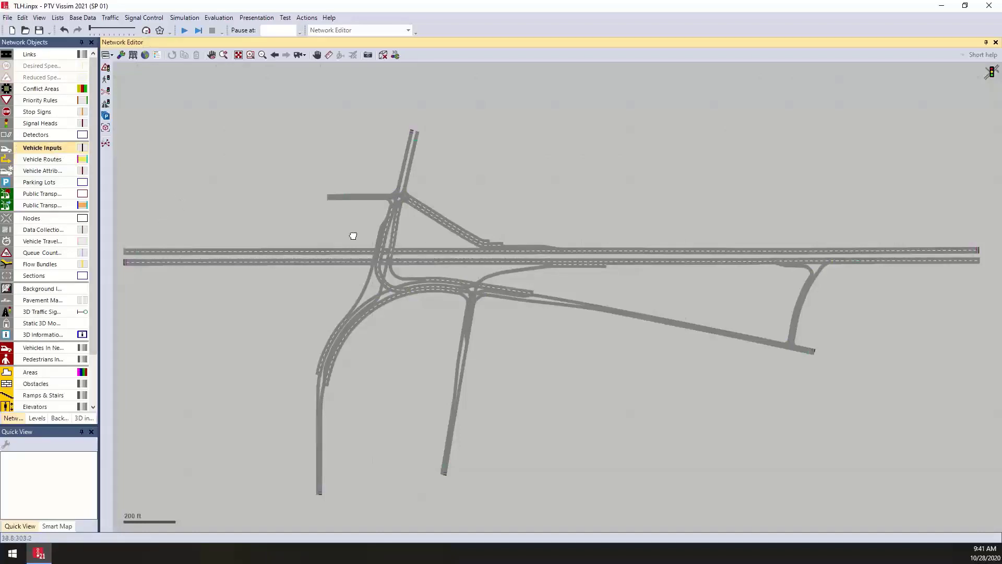
left_click_drag(351, 235, 441, 225)
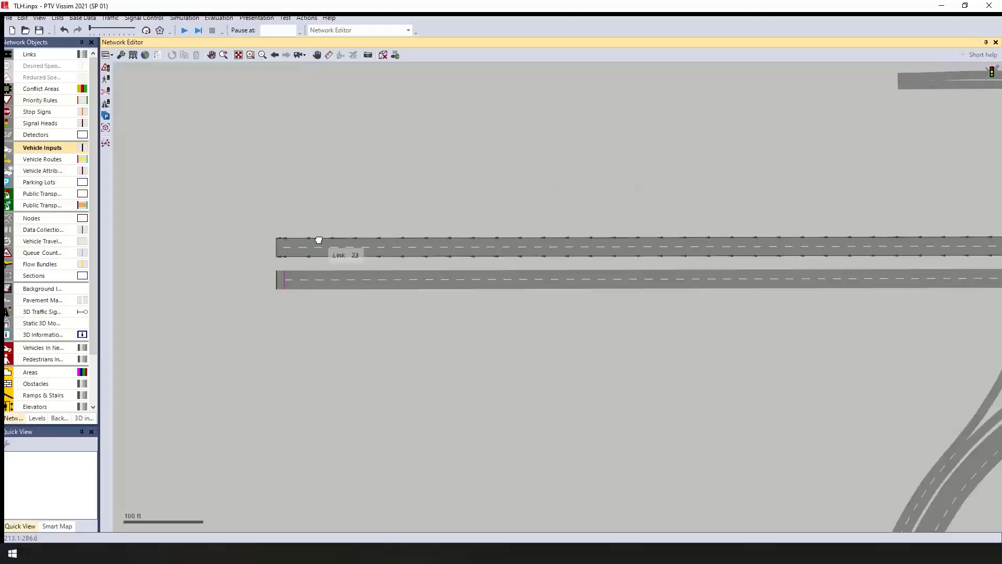
left_click(280, 287)
scroll(279, 290, "up", 3)
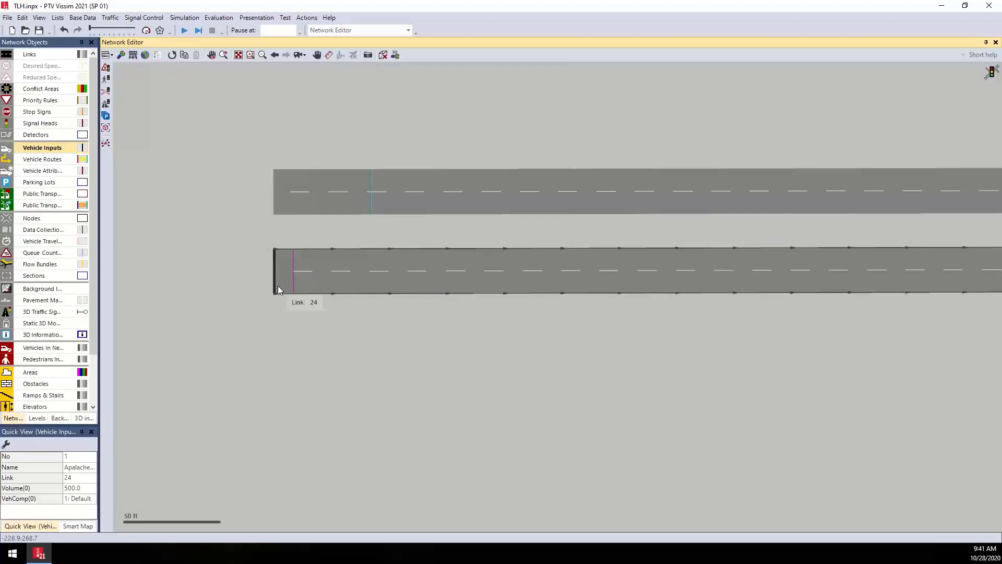
Show the vehicle inputs list and resize it below the network view
right_click(40, 152)
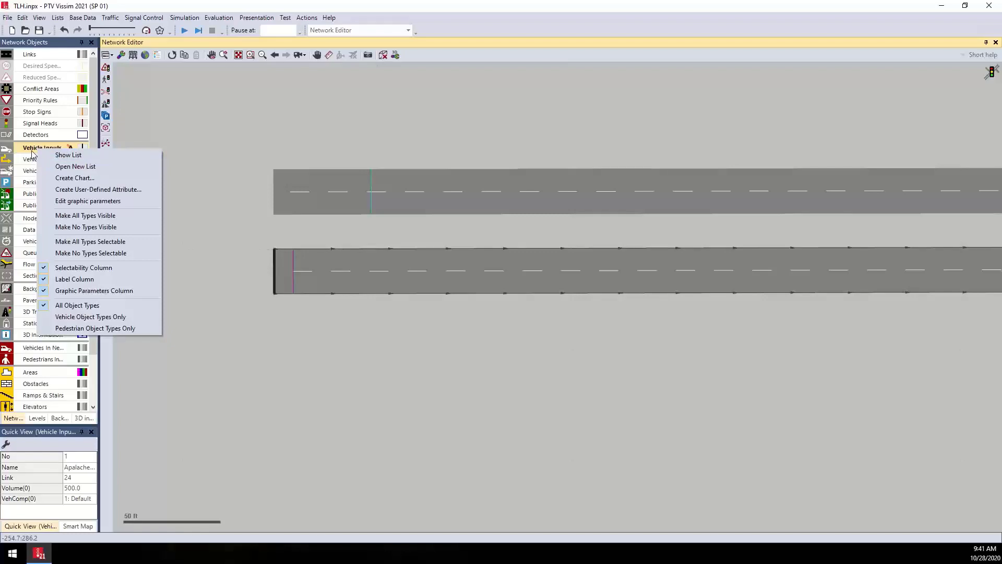
left_click(96, 155)
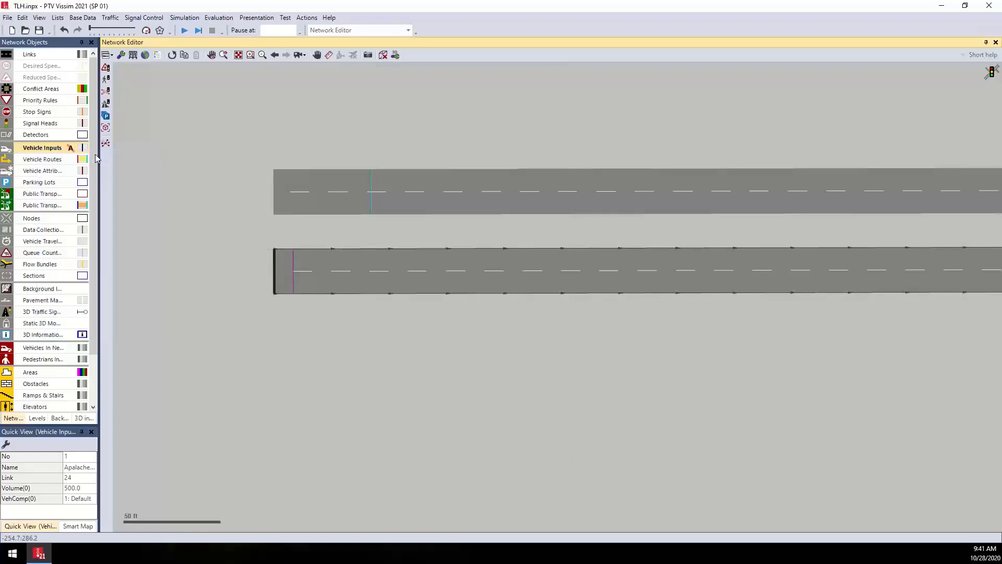
left_click_drag(377, 445, 382, 343)
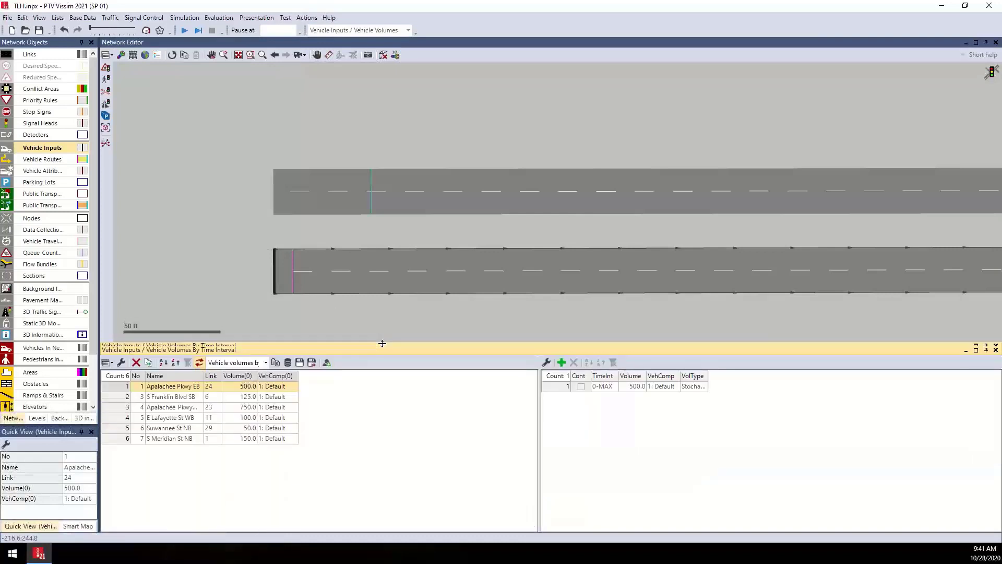
Go through the listed vehicle inputs to examine which network link each one feeds and its time interval volume
left_click_drag(574, 290, 381, 278)
scroll(381, 279, "down", 10)
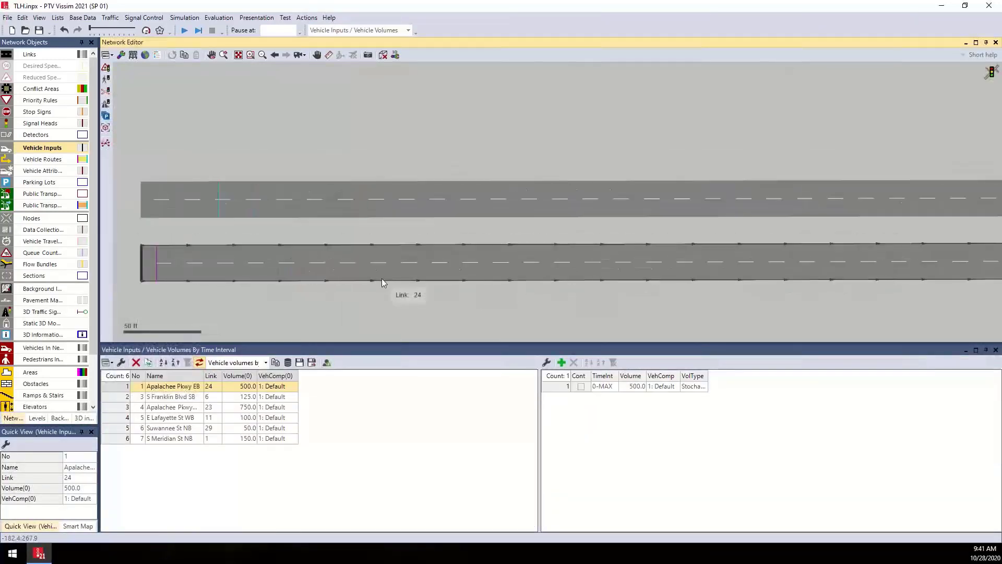
left_click_drag(525, 297, 453, 201)
scroll(455, 203, "down", 1)
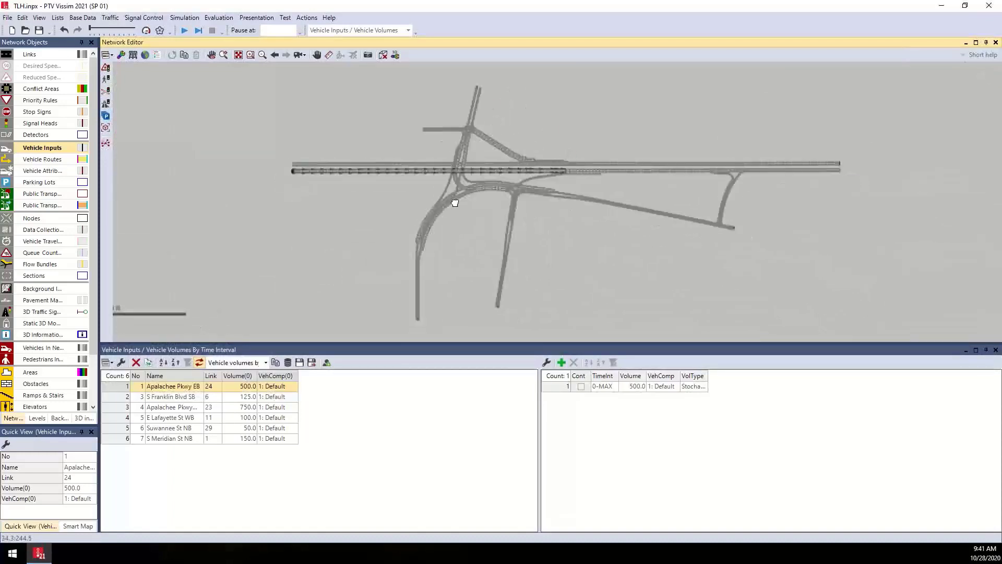
left_click(117, 396)
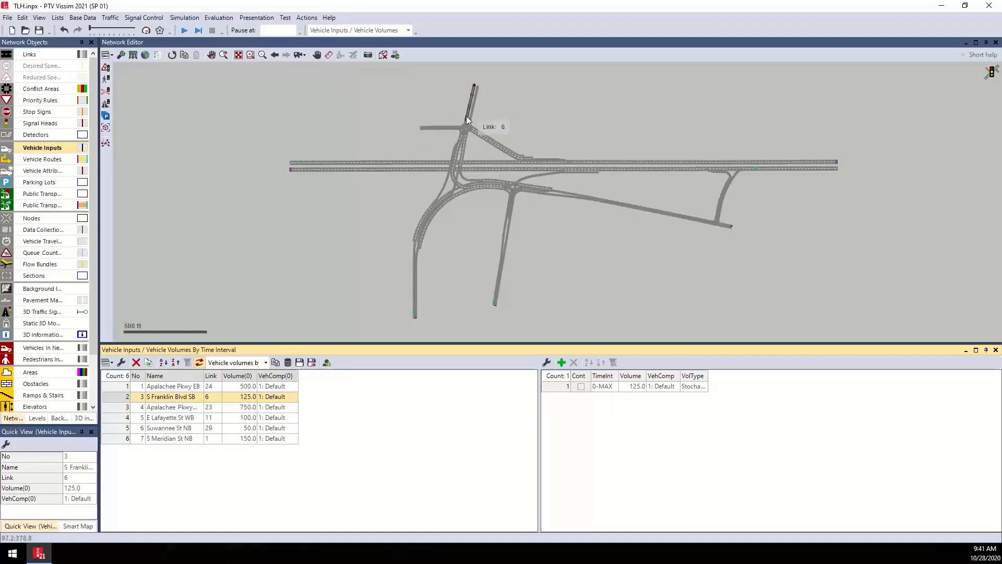
left_click(198, 407)
key("Down")
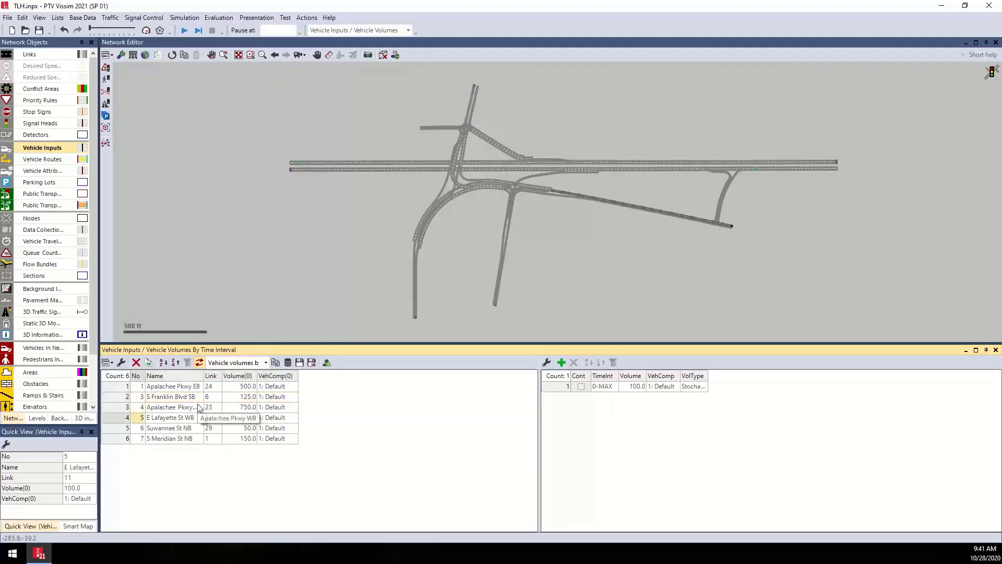
key("Down")
key("Down")
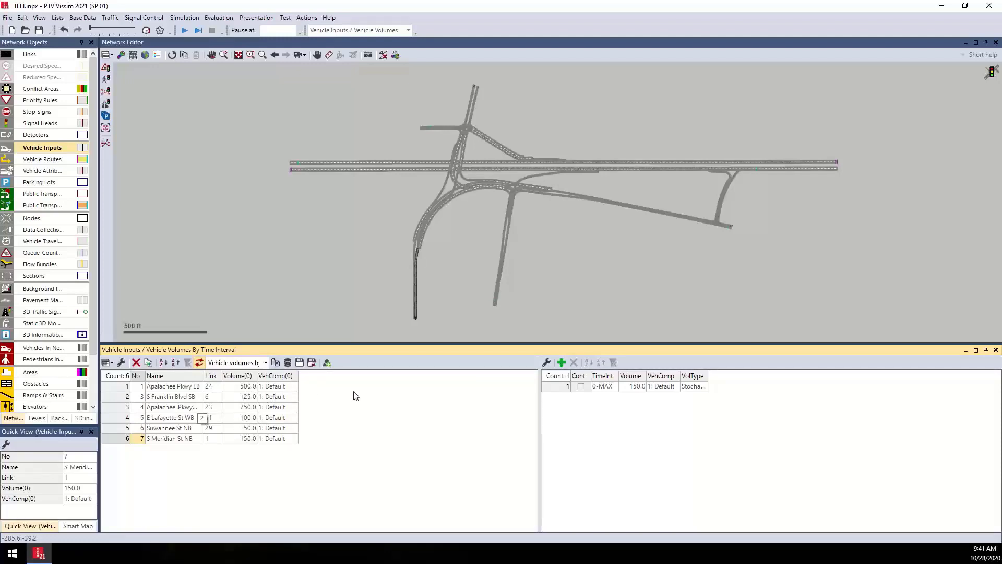
left_click(555, 387)
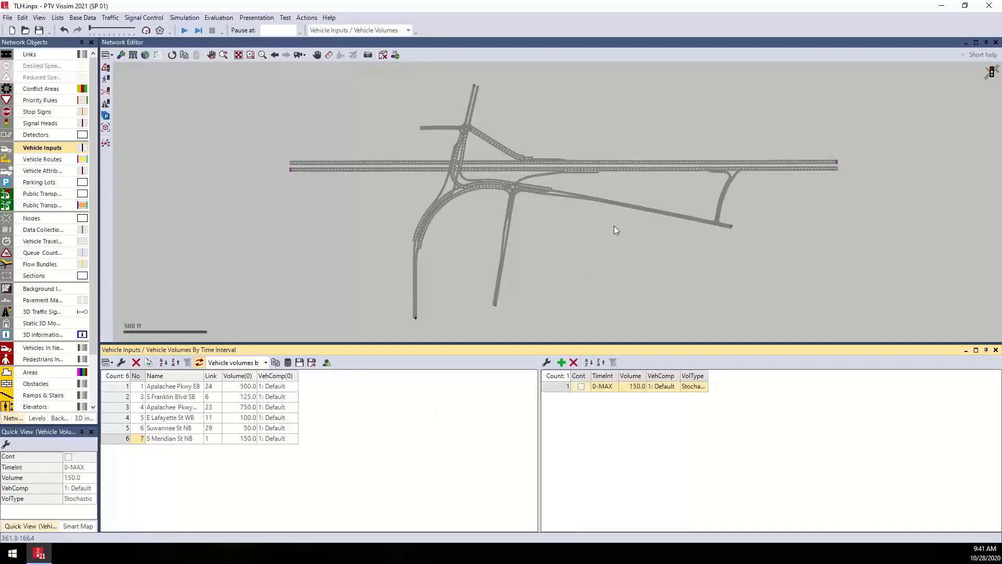
Add a new vehicle input on link 18, the approach west of the northern intersection
left_click_drag(614, 226, 575, 228)
scroll(447, 174, "up", 6)
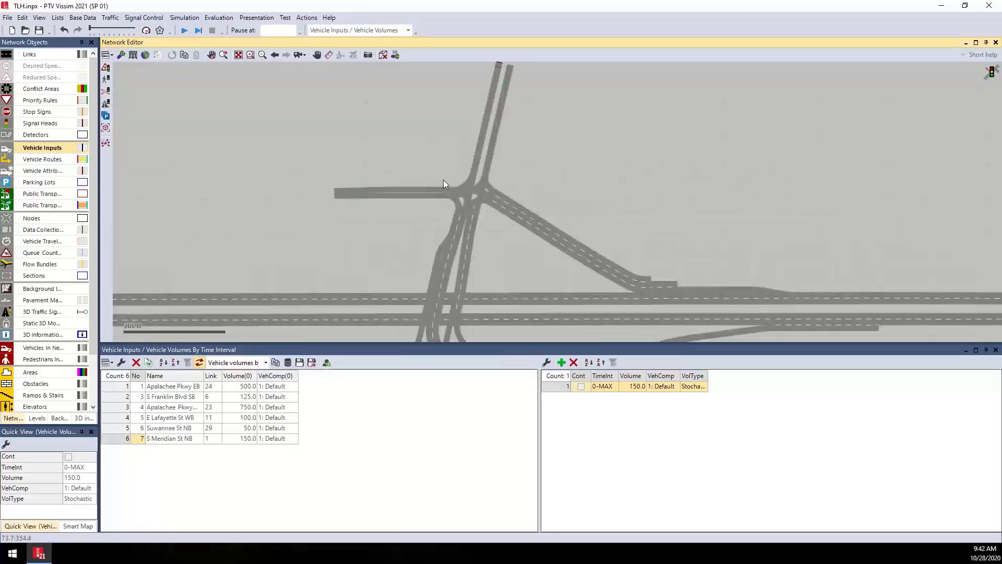
scroll(345, 181, "up", 3)
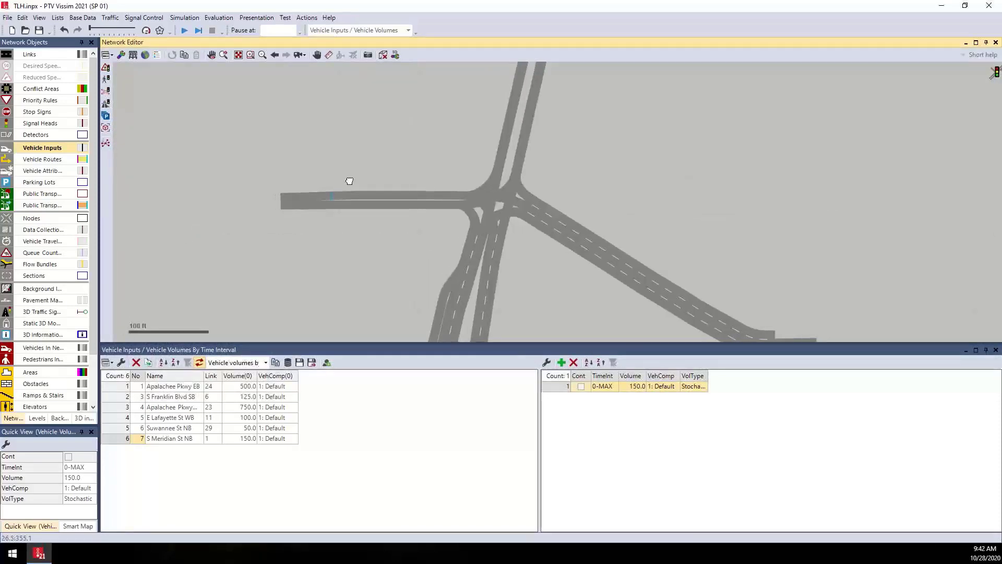
left_click(307, 229)
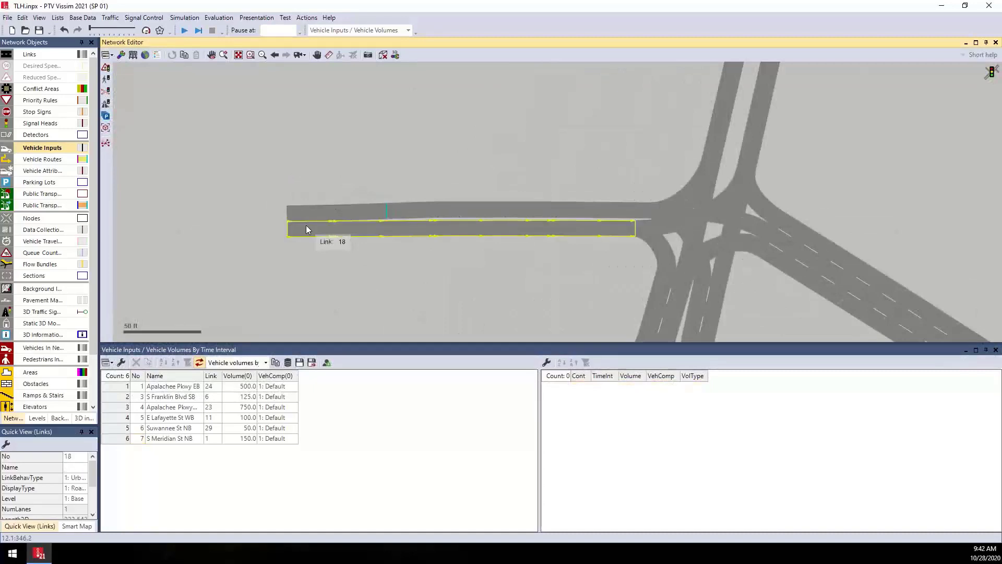
right_click(307, 228)
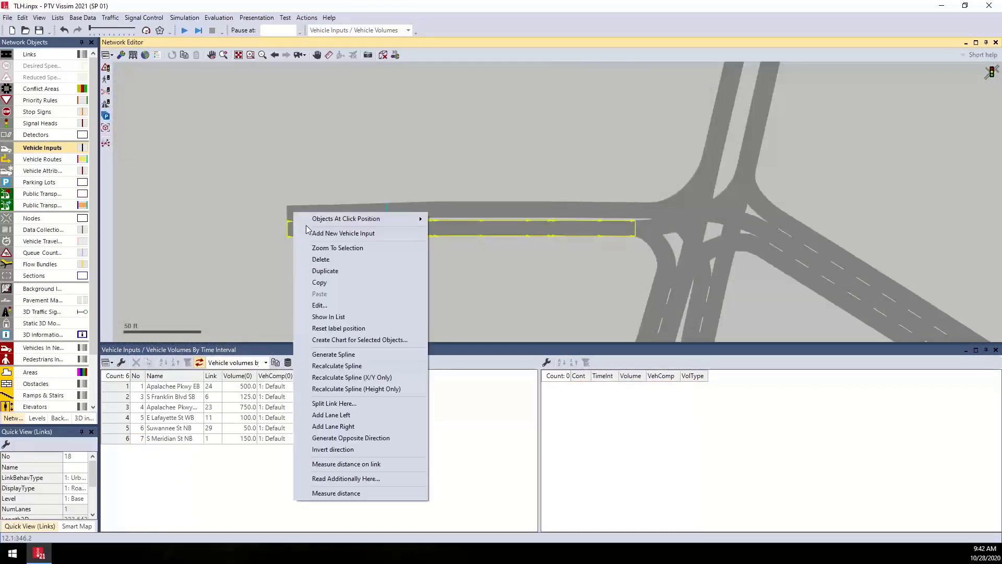
left_click(386, 233)
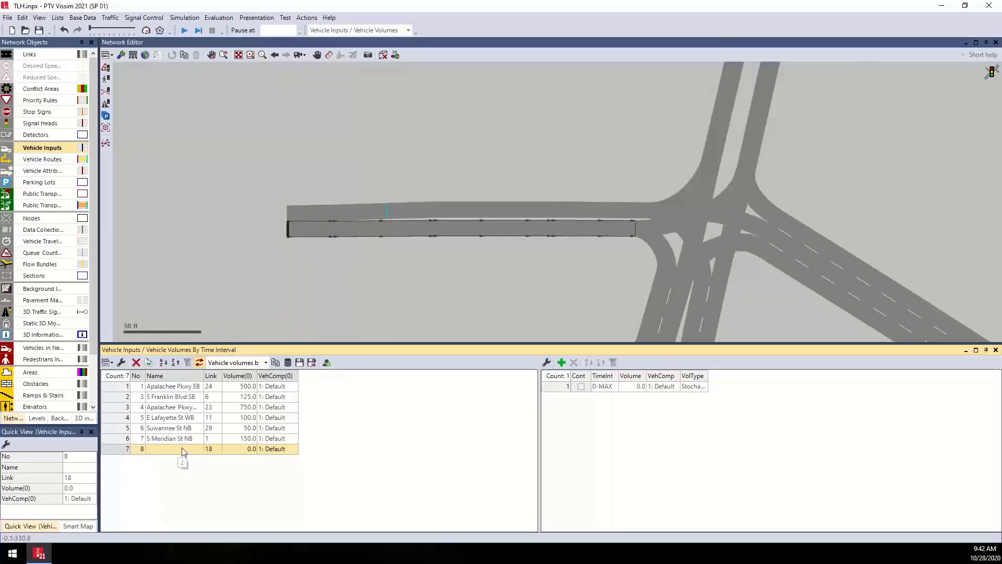
Undo the new vehicle input on link 18 and restore it
left_click(305, 270)
key("ctrl+z")
left_click(308, 233)
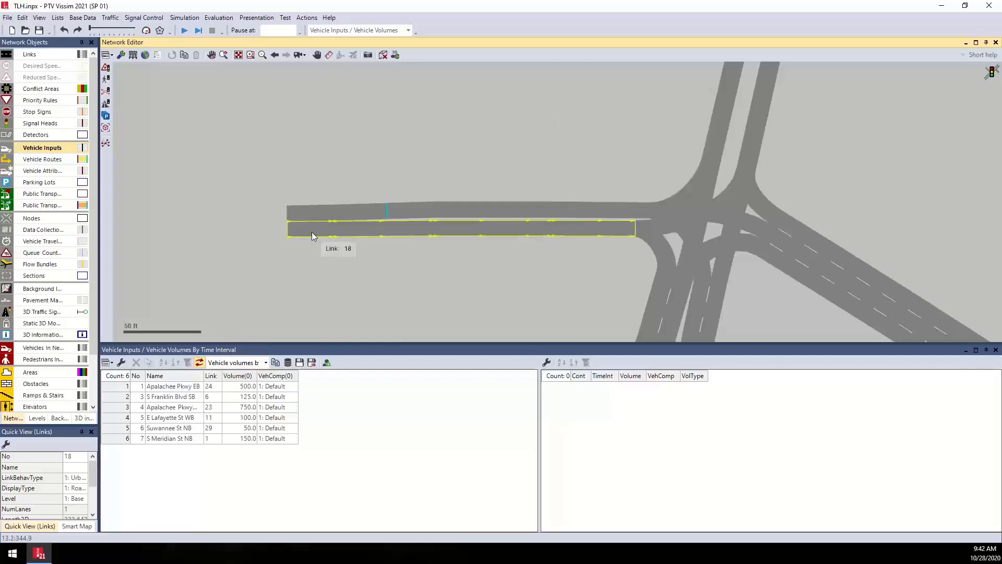
key("ctrl+y")
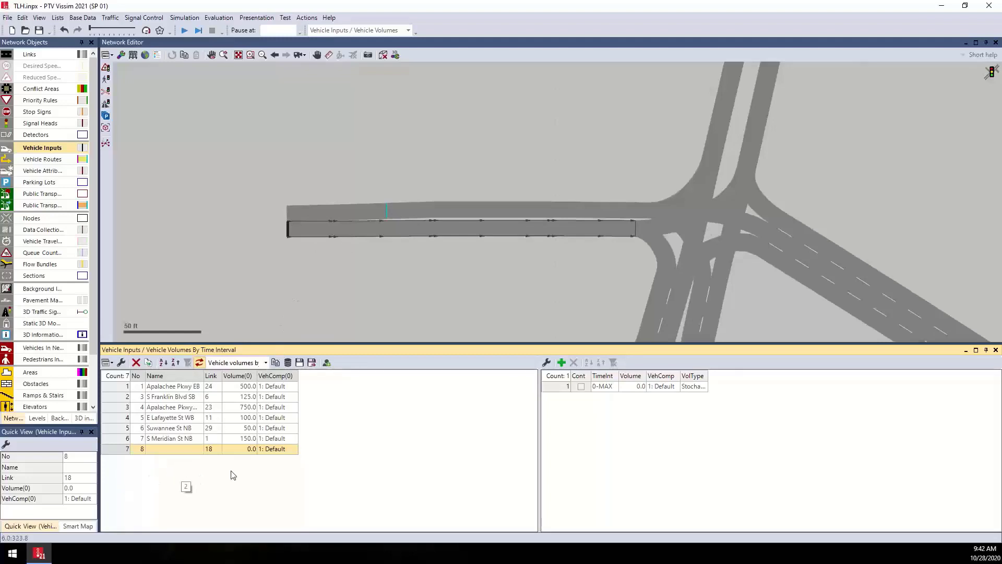
Set the volume of the new vehicle input on link 18 to 350
left_click(243, 449)
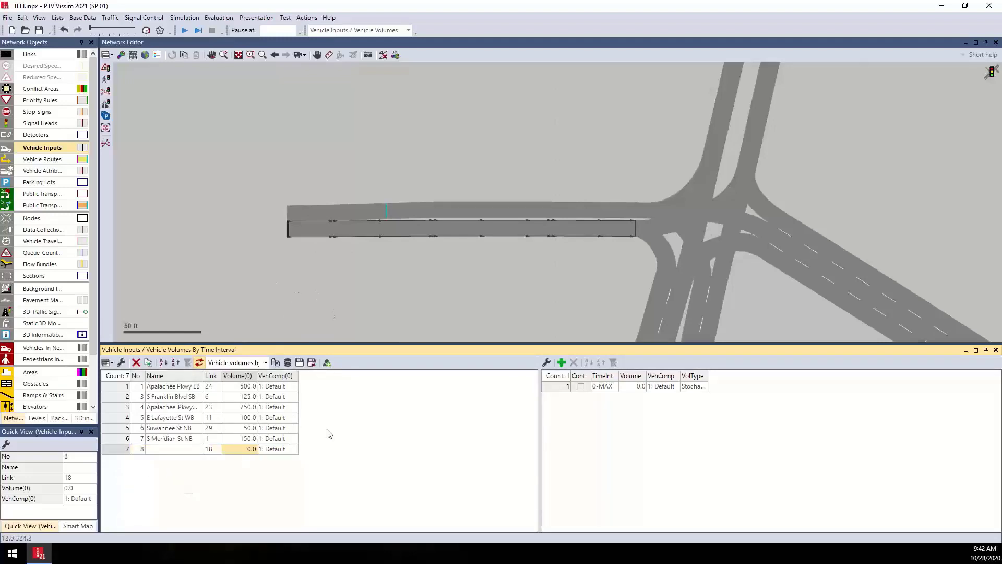
type("350")
key("Return")
Add four time intervals for the vehicle inputs, starting at 900, 1800, 2700 and 3600
right_click(345, 405)
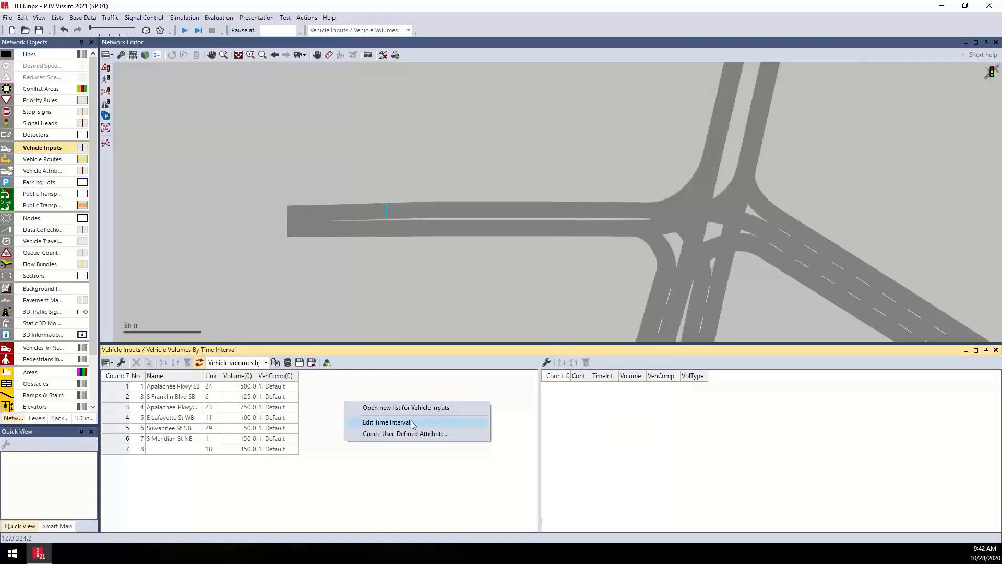
left_click(431, 421)
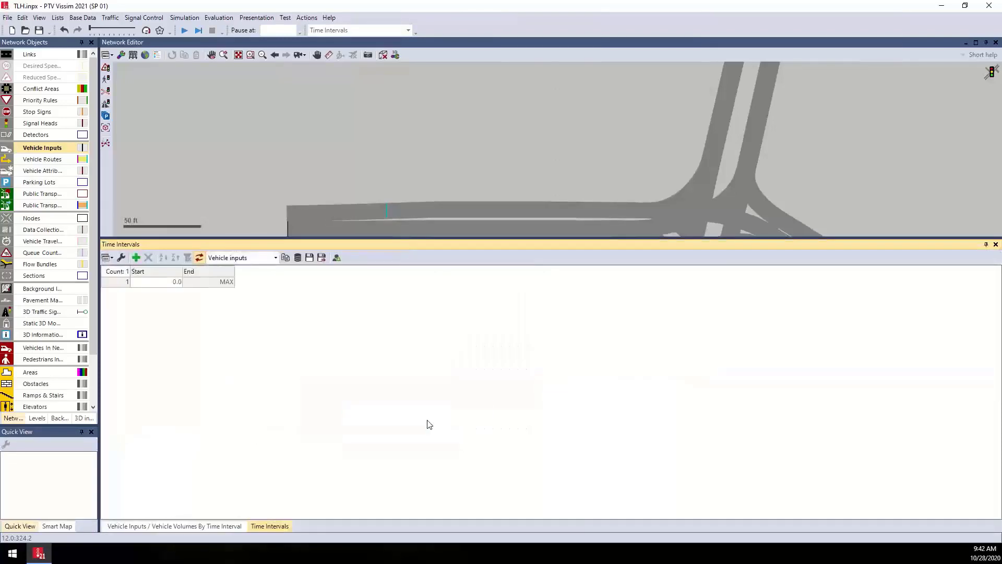
left_click(139, 259)
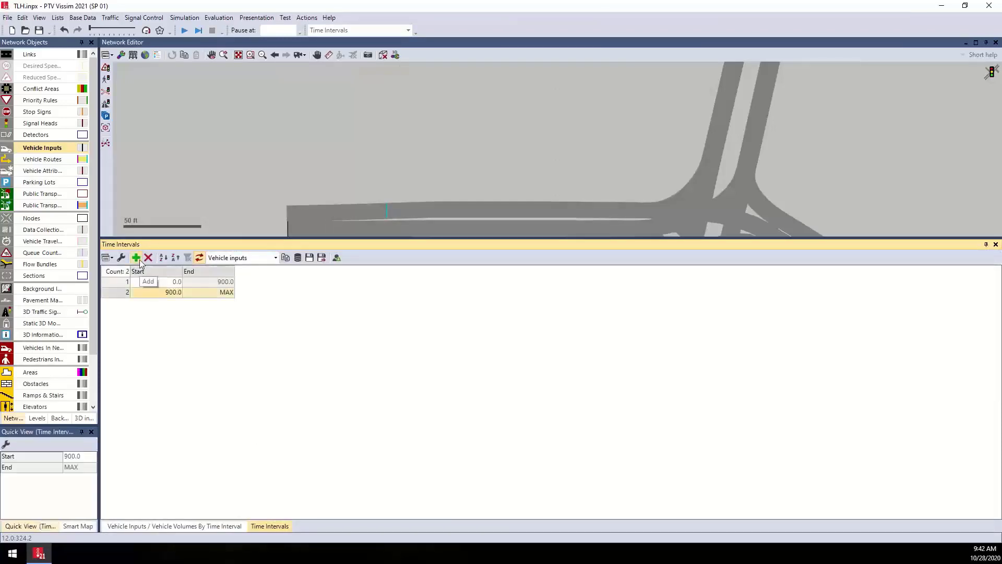
left_click(139, 259)
left_click(139, 259)
left_click(139, 259)
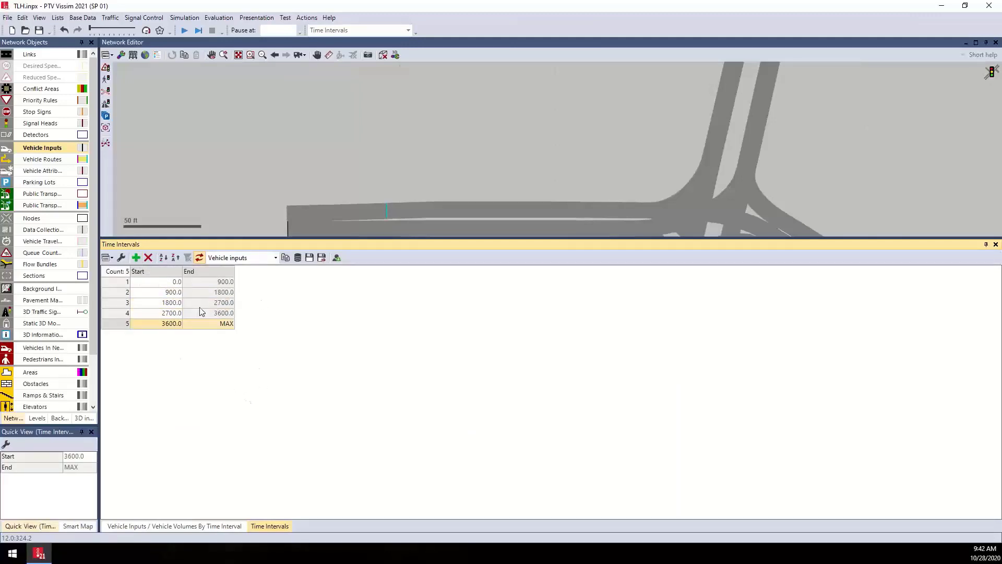
Return to the vehicle inputs list and examine the volumes by time interval for the first three inputs
left_click(194, 526)
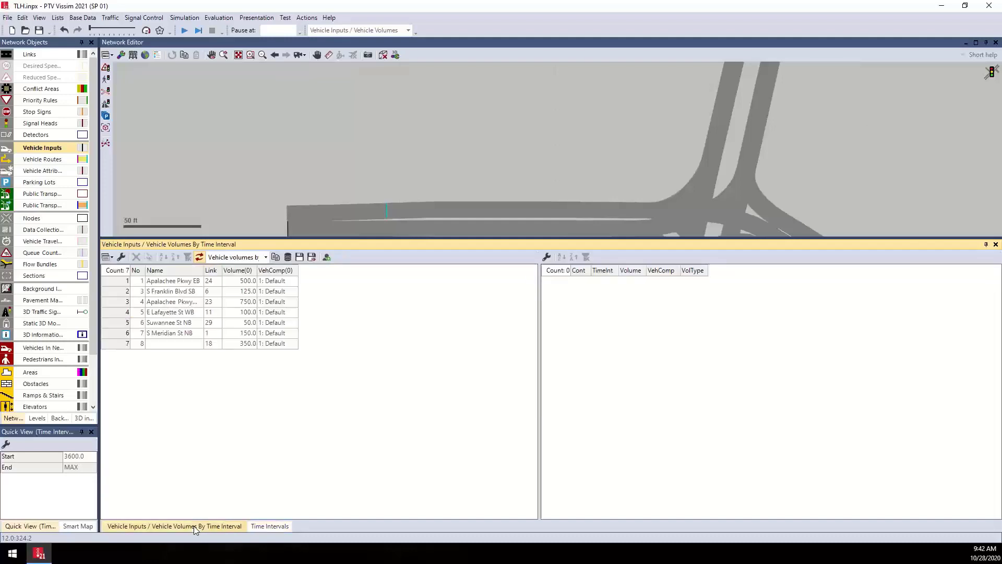
left_click_drag(331, 239, 341, 311)
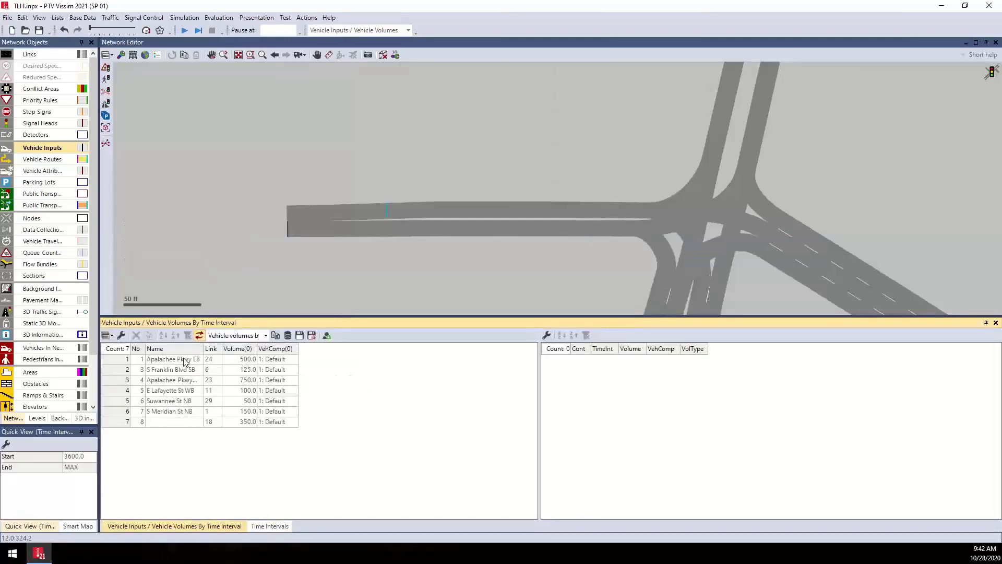
left_click(163, 360)
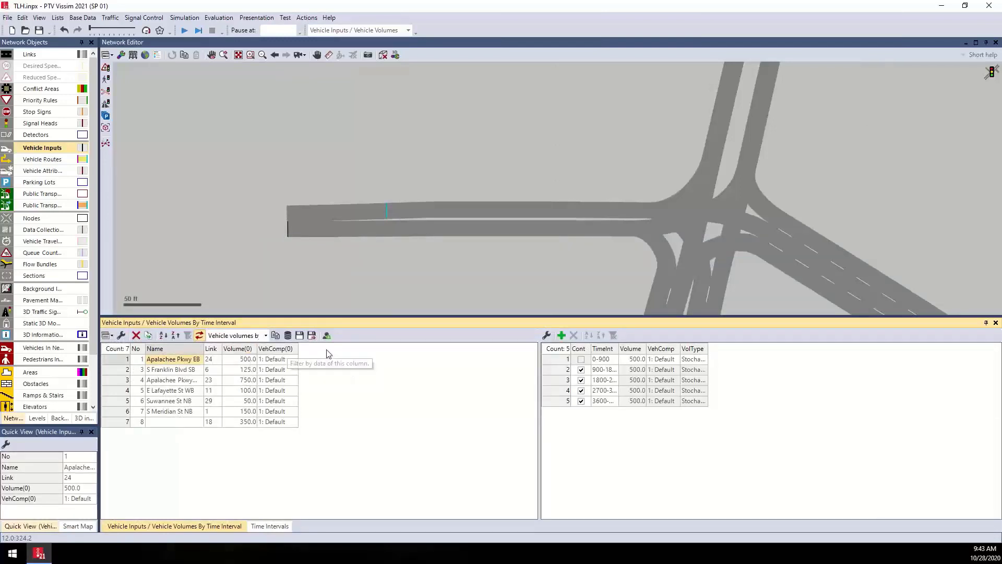
left_click(180, 370)
left_click(180, 380)
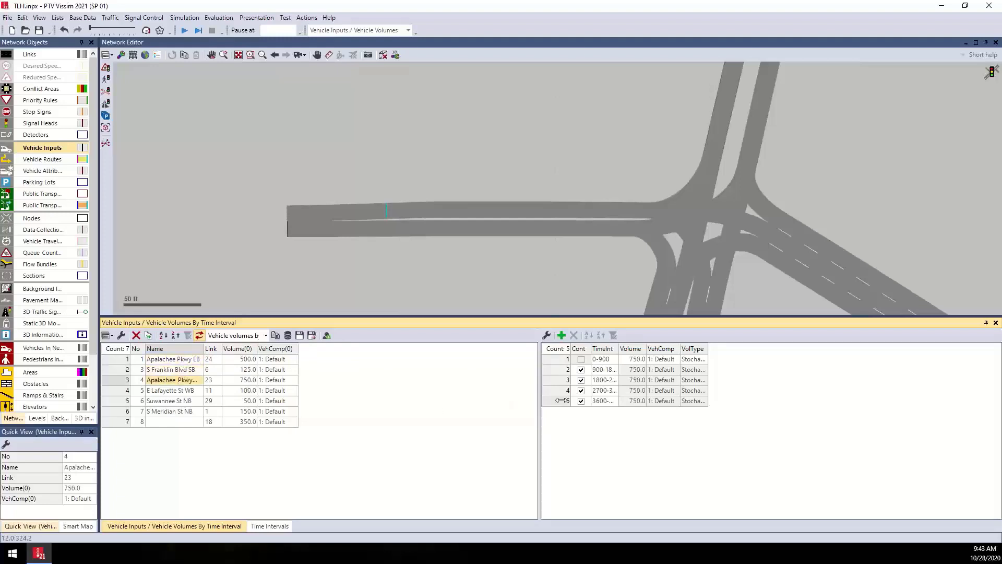
left_click(604, 382)
Add the vehicle composition attribute for all time intervals to the columns of the vehicle inputs list
left_click(121, 336)
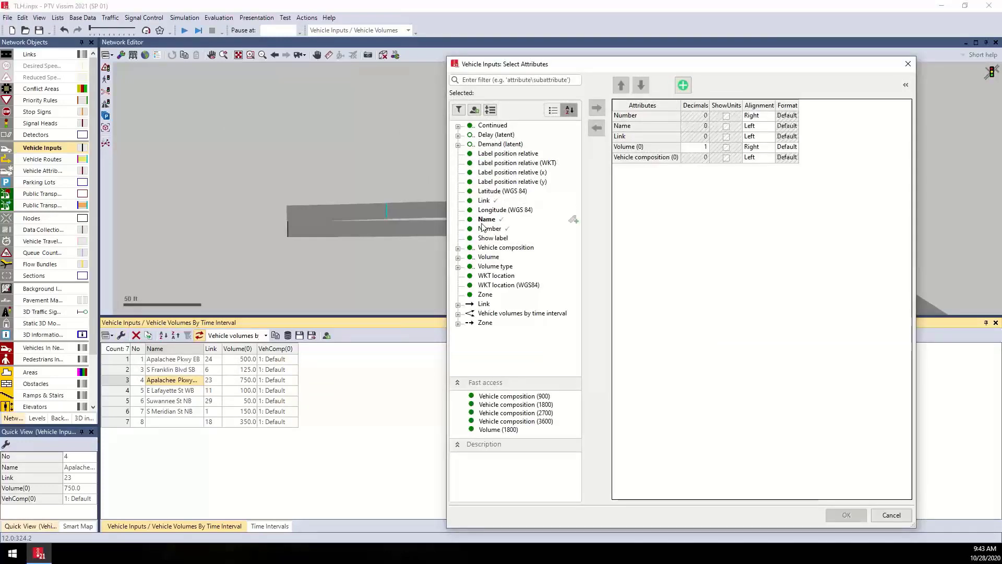
left_click(458, 258)
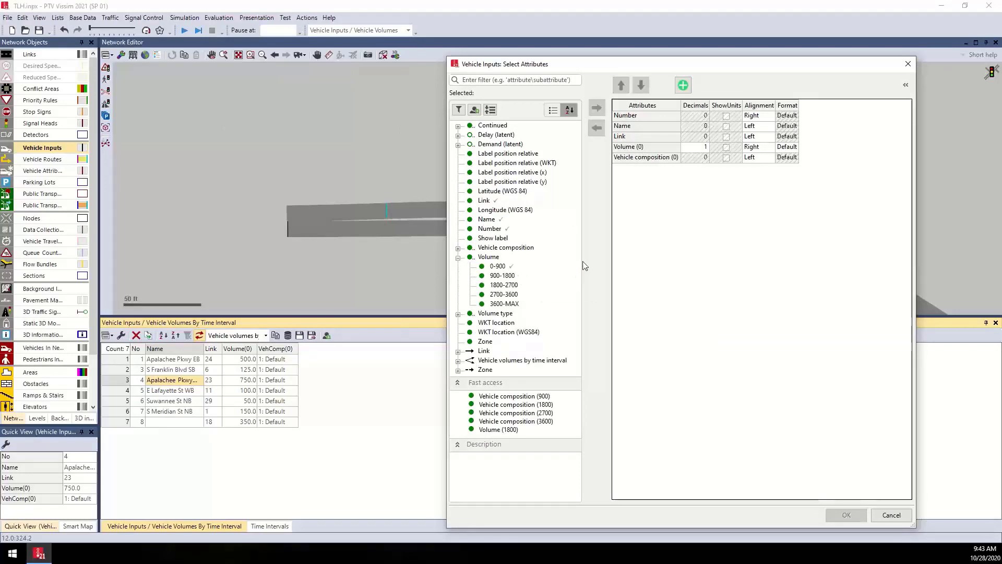
left_click(458, 248)
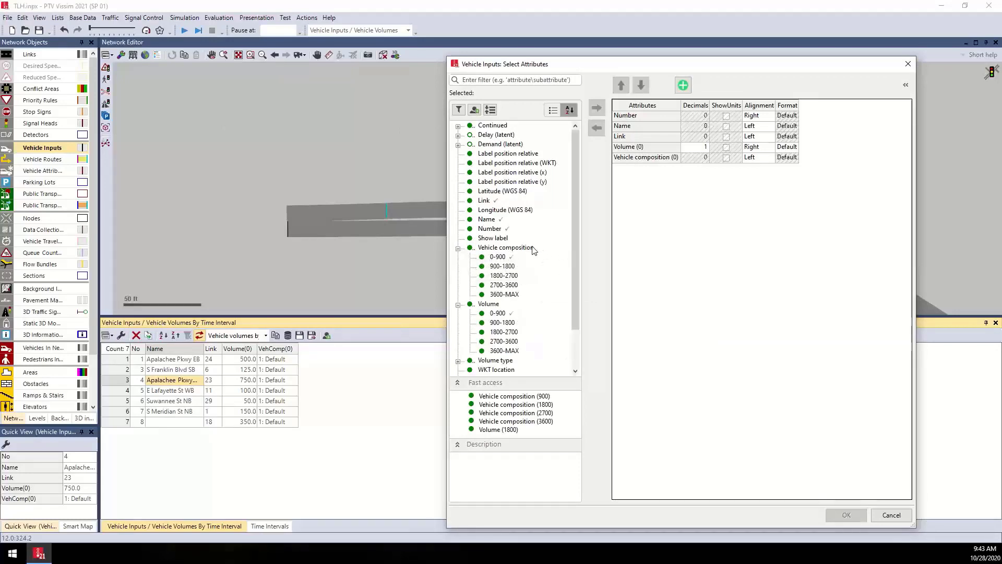
left_click(531, 249)
left_click(506, 267)
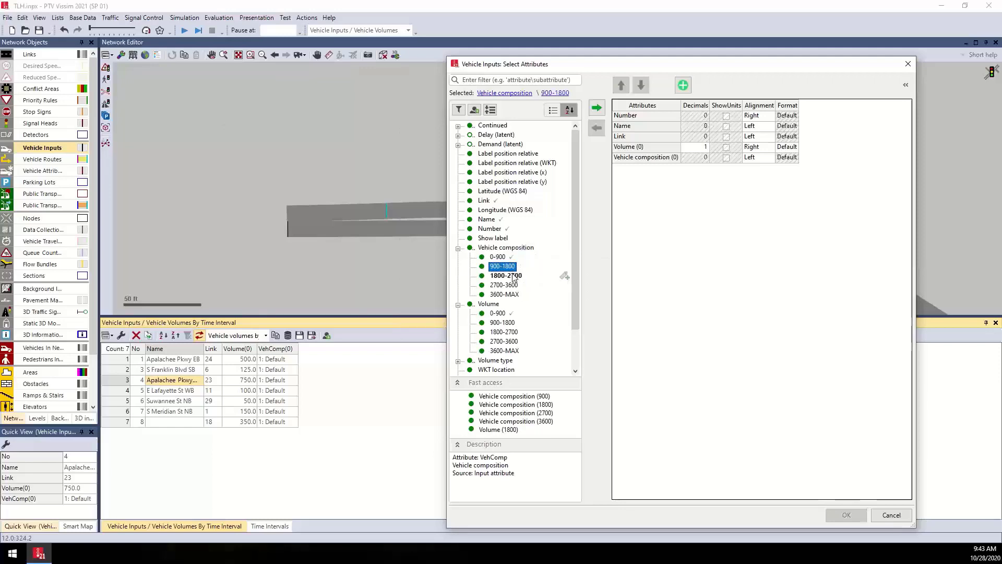
left_click(524, 249)
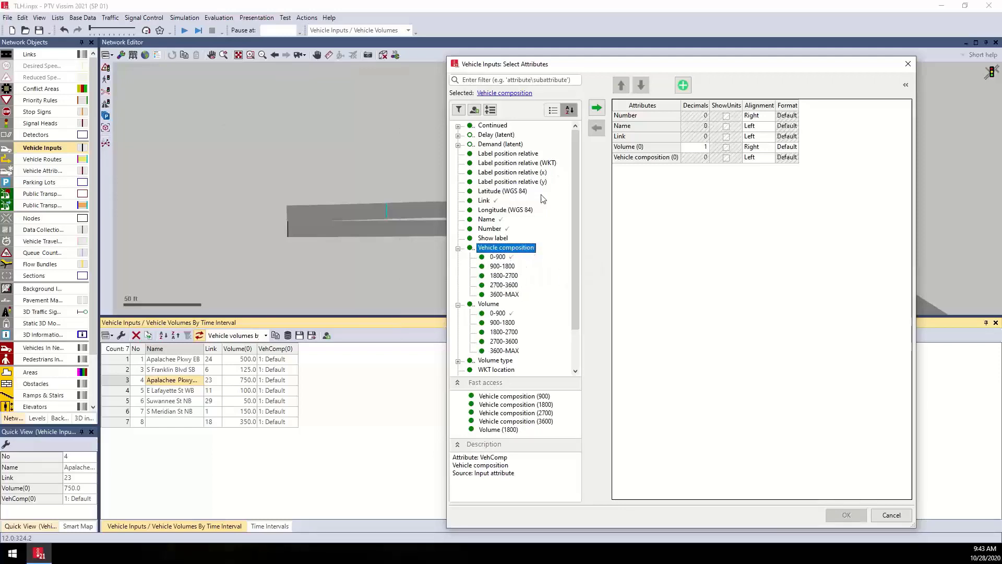
left_click(596, 109)
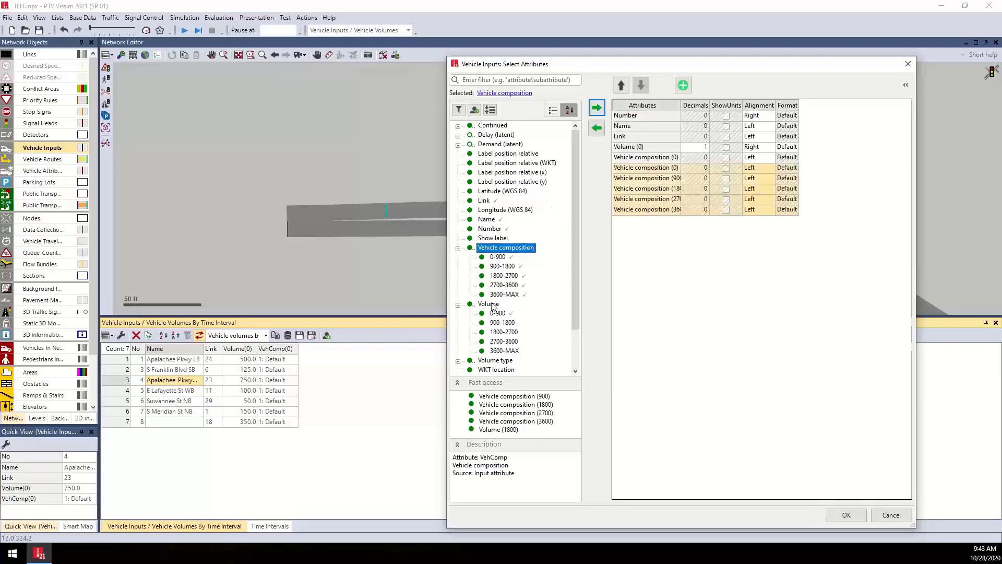
Add the volume attribute for all time intervals, remove the duplicate Volume (0) and Vehicle composition (0) entries, and apply the column selection
left_click(493, 307)
left_click(597, 108)
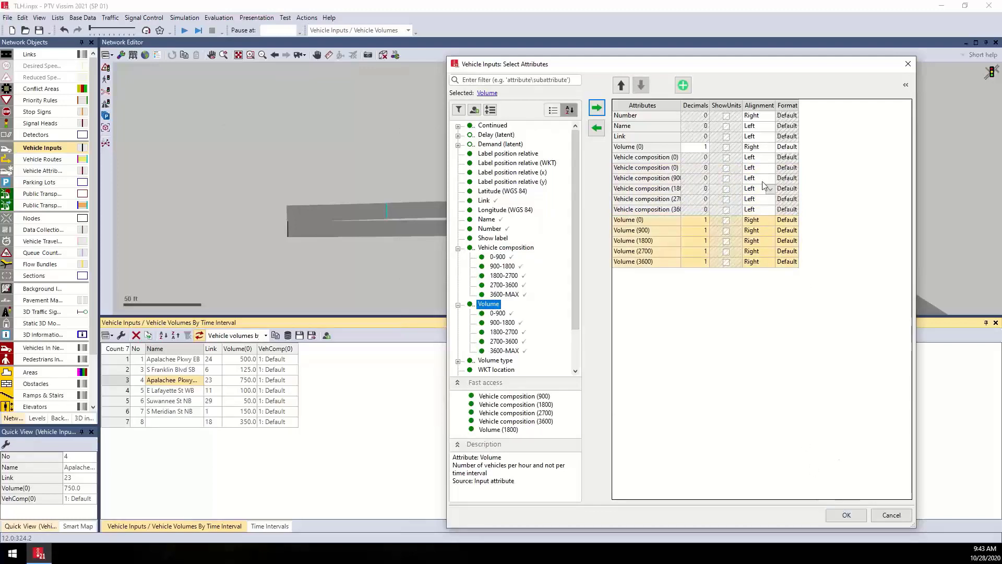
left_click(661, 148)
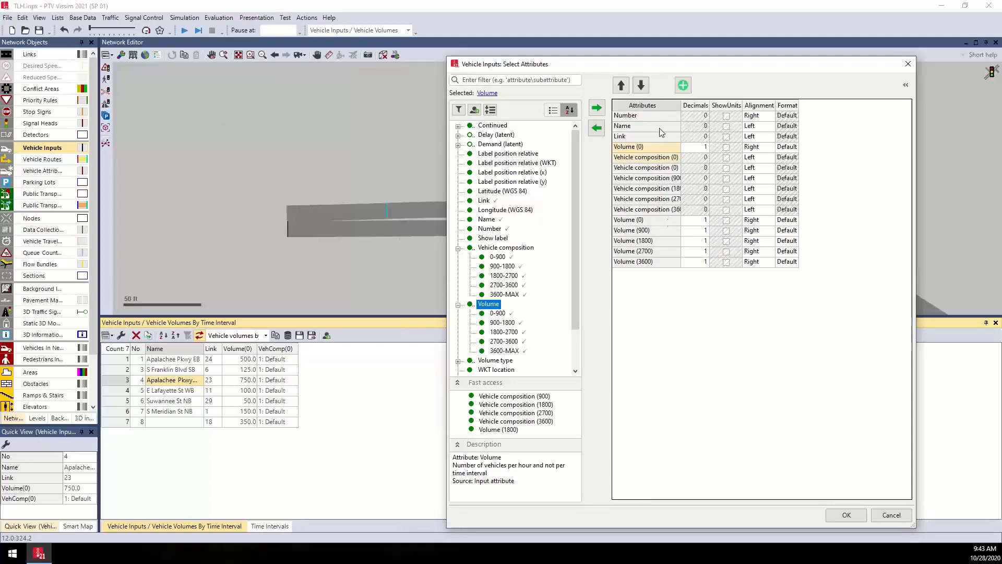
left_click(600, 134)
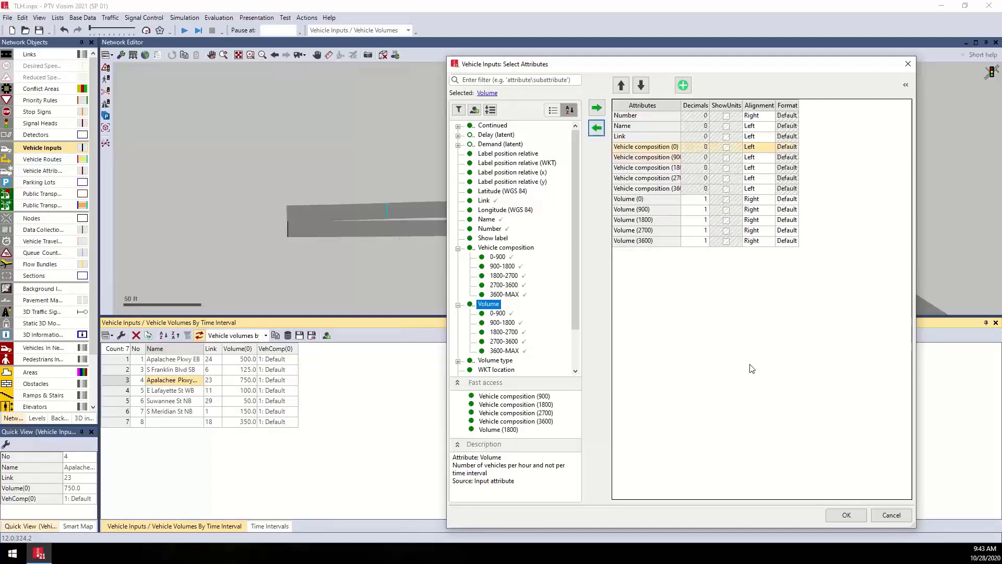
left_click(840, 516)
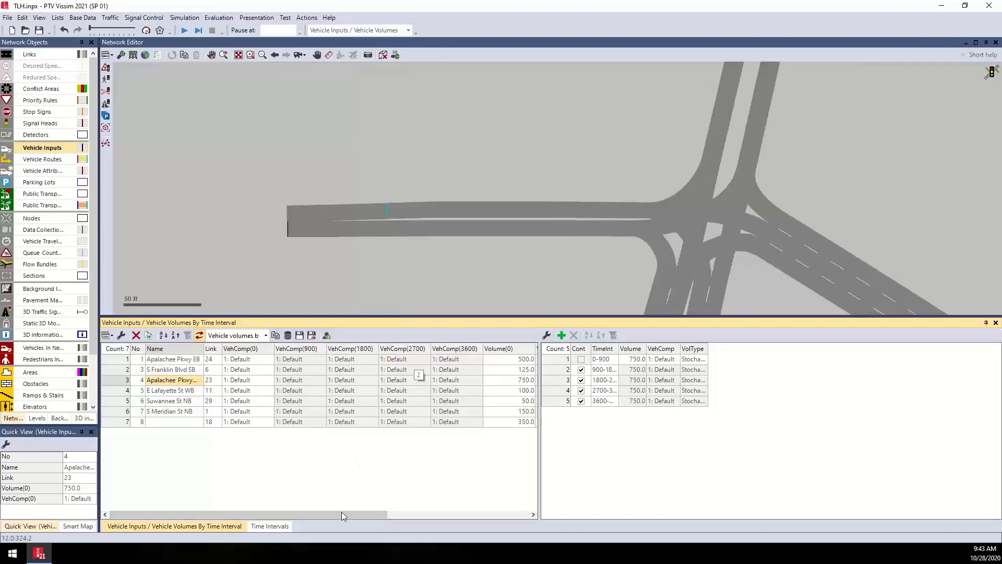
Turn off the continued setting for S Franklin Blvd SB in the four intervals from 900-1800 to 3600-MAX
mouse_move(341, 514)
left_mouse_down()
mouse_move(445, 513)
mouse_move(331, 515)
left_mouse_up()
left_click(311, 370)
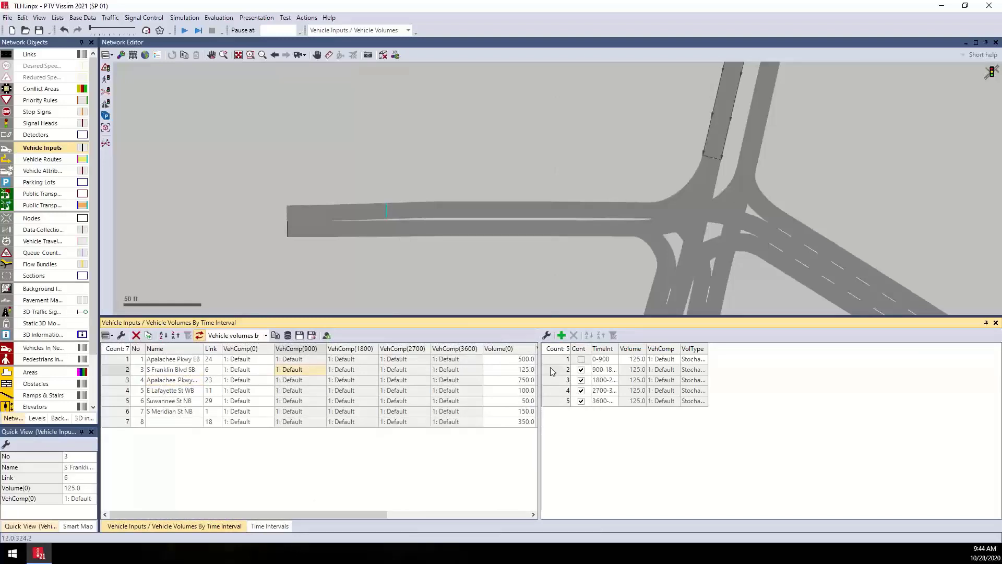
left_click(581, 370)
left_click(581, 380)
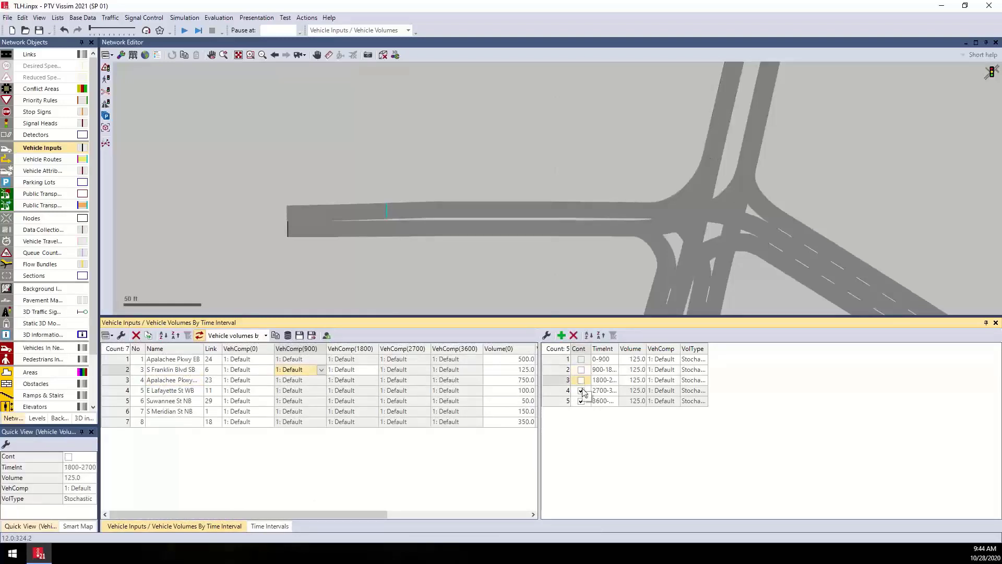
left_click(581, 390)
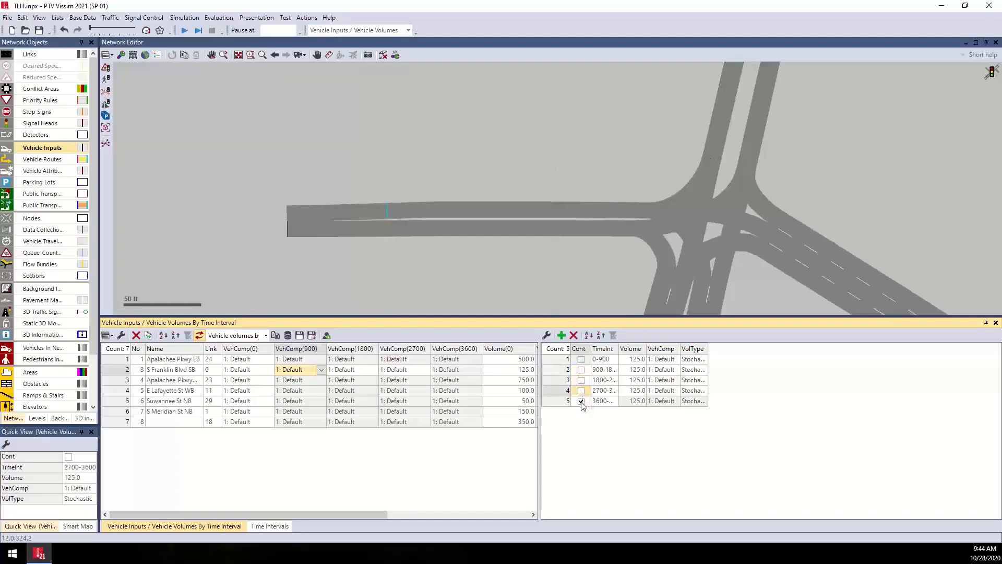
left_click(581, 401)
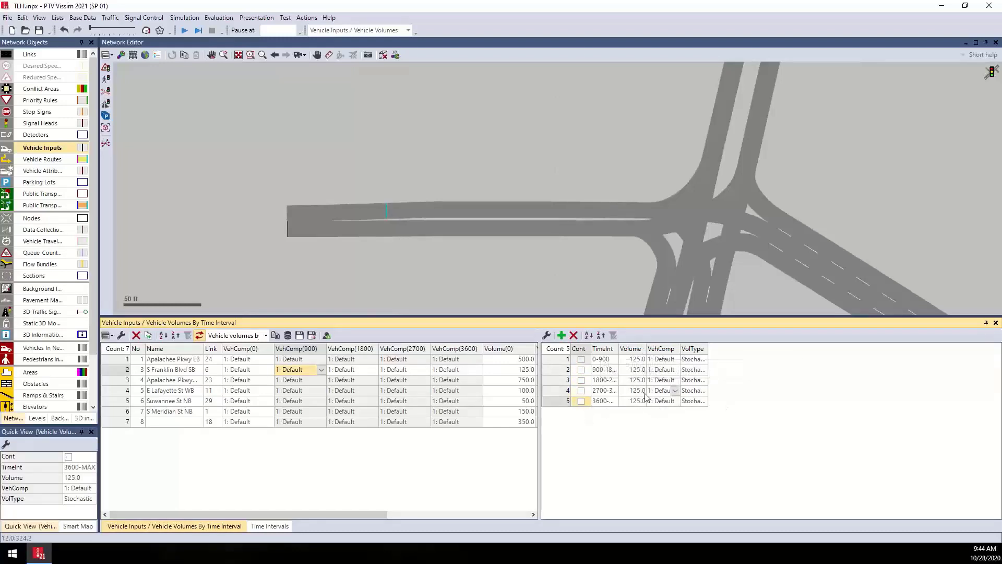
Set the S Franklin Blvd SB volumes to 200 for the interval starting at 900 and 215 for the one starting at 1800
left_click_drag(292, 514, 460, 509)
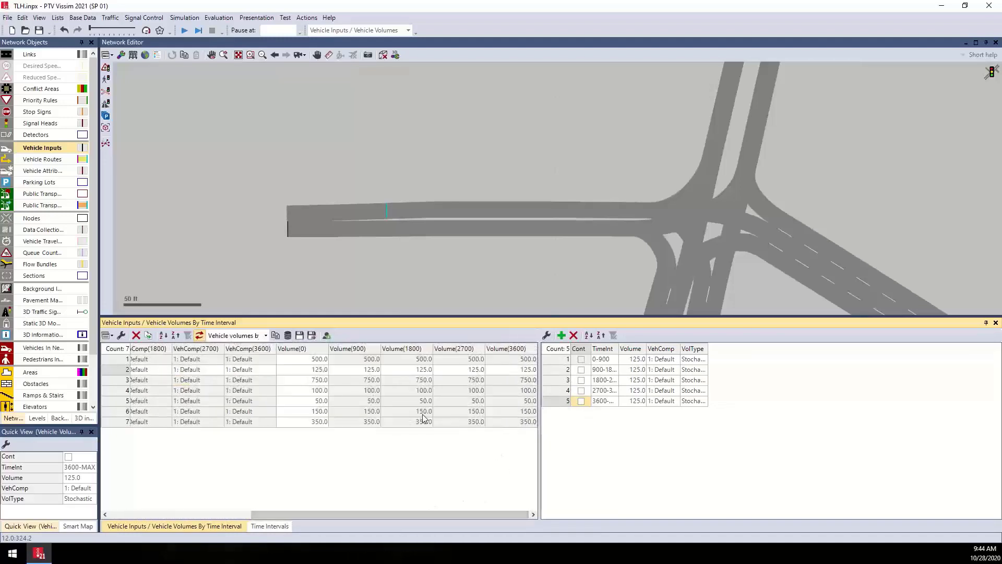
left_click(367, 373)
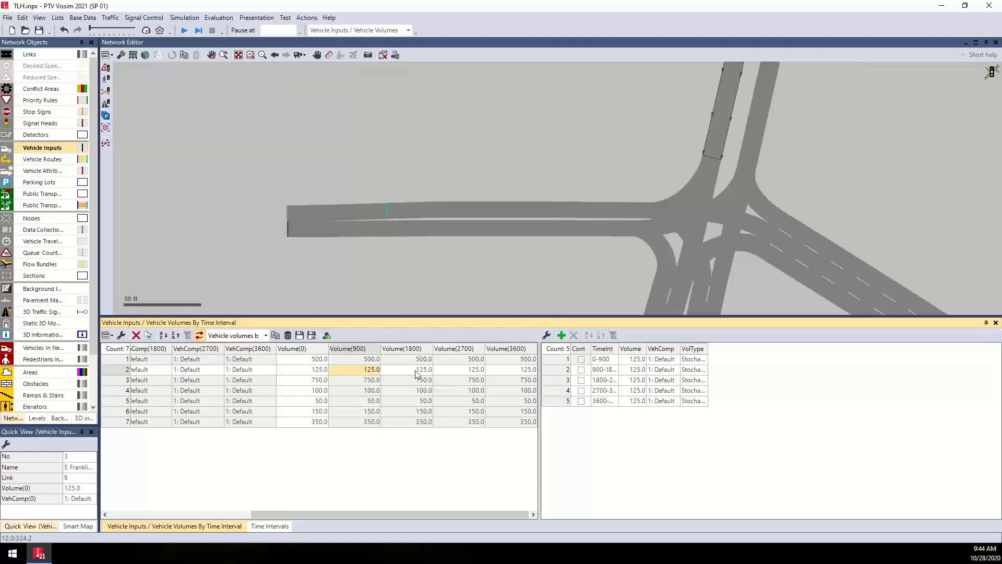
type("200")
left_click(416, 373)
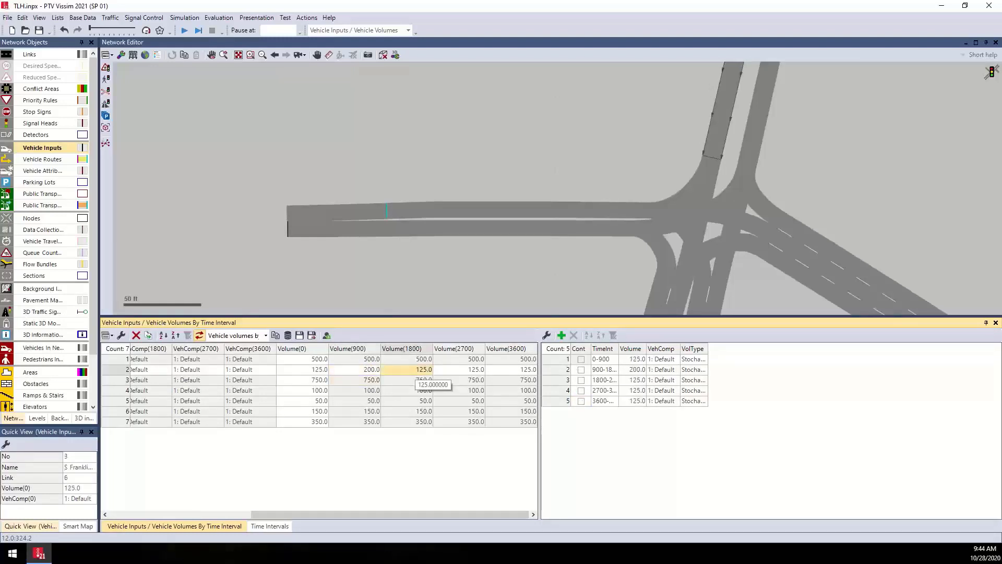
type("215")
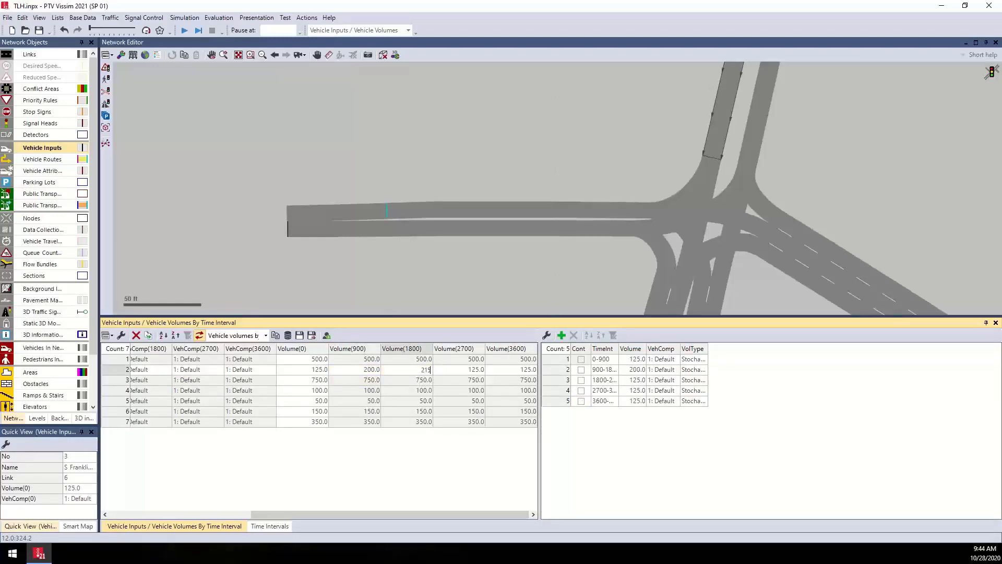
key("Return")
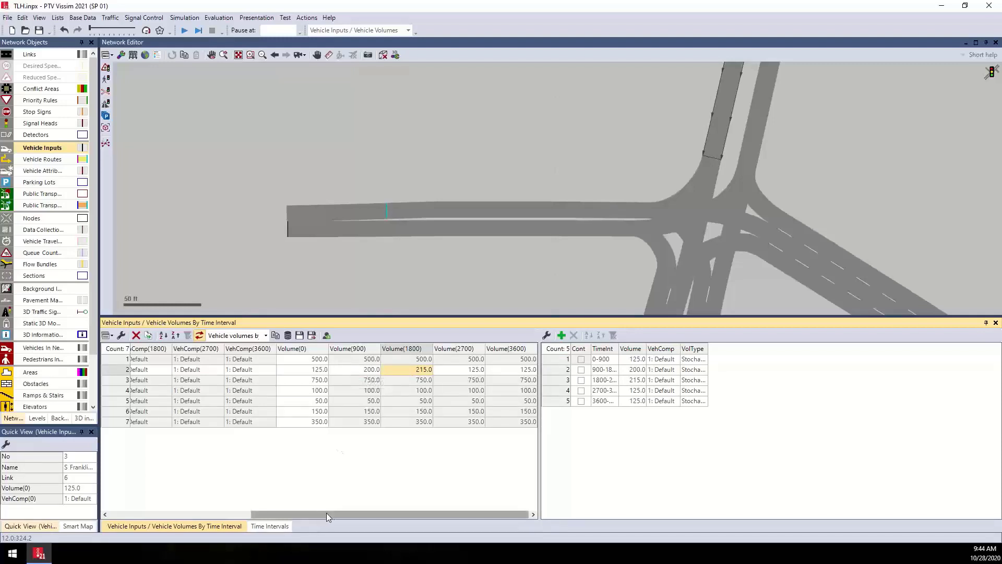
Close the vehicle inputs and time intervals lists
left_click_drag(323, 514, 200, 514)
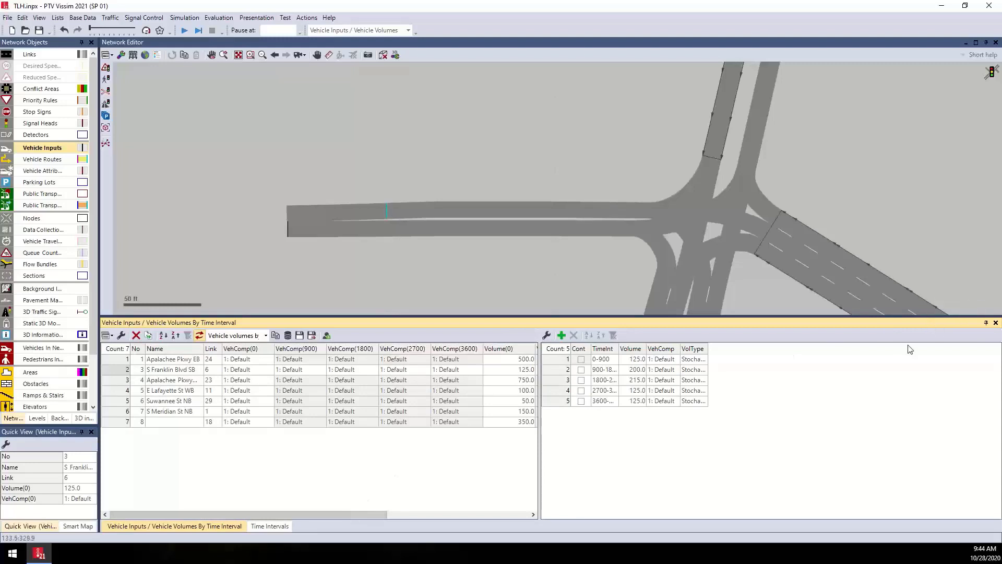
left_click(995, 324)
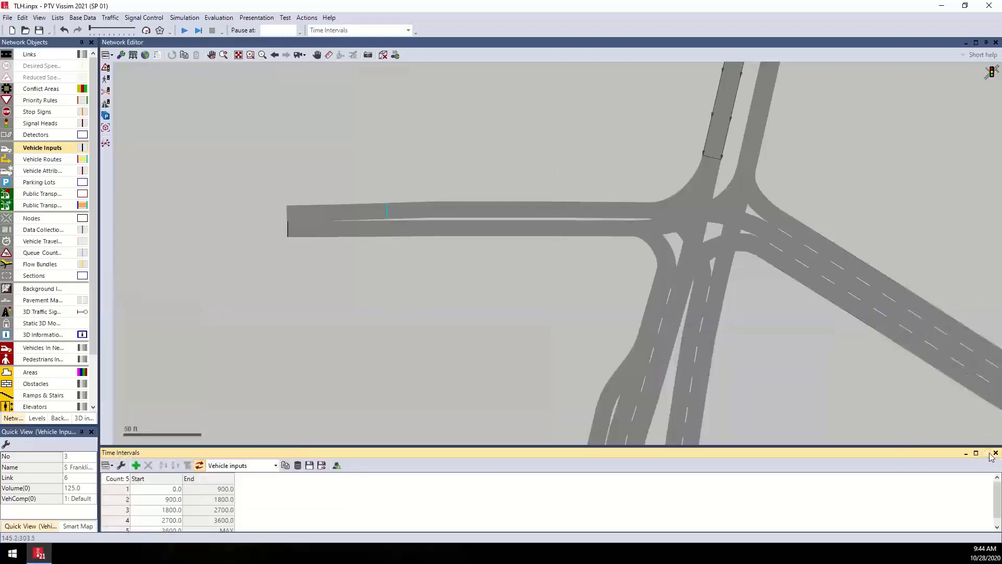
left_click(995, 453)
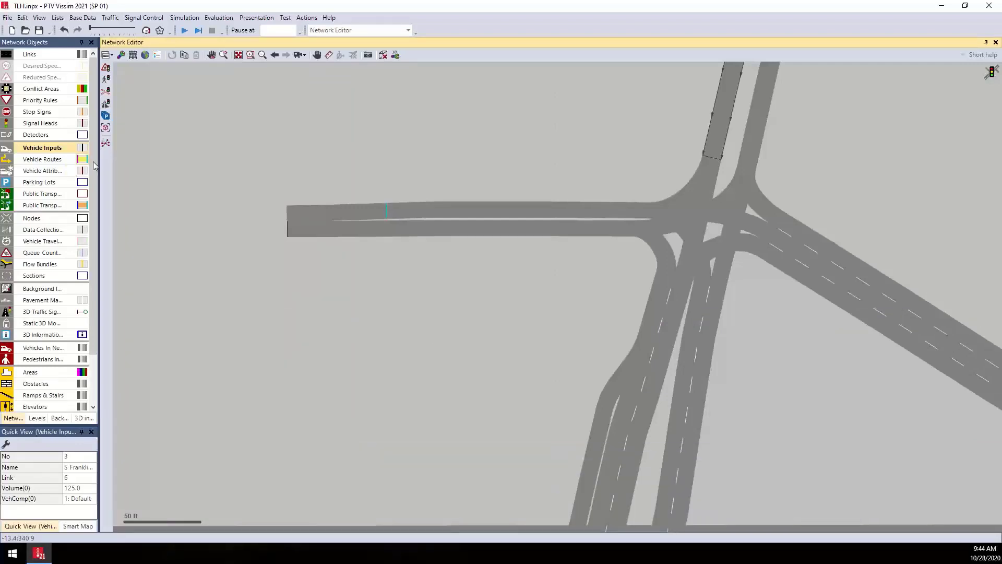
Widen the network objects list to show full names and activate vehicle routes with the Static type
left_click_drag(99, 155, 159, 155)
left_click(74, 160)
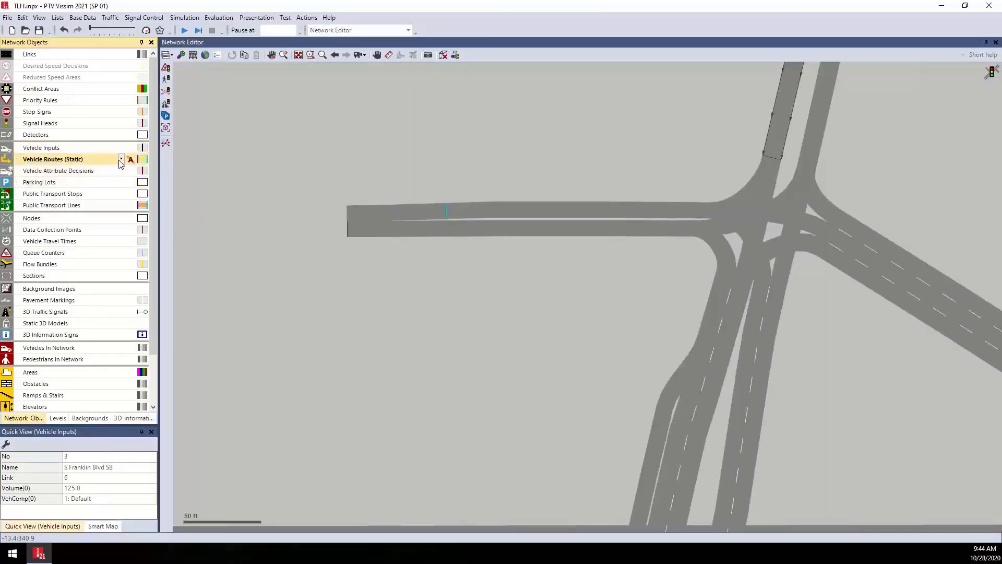
left_click(122, 160)
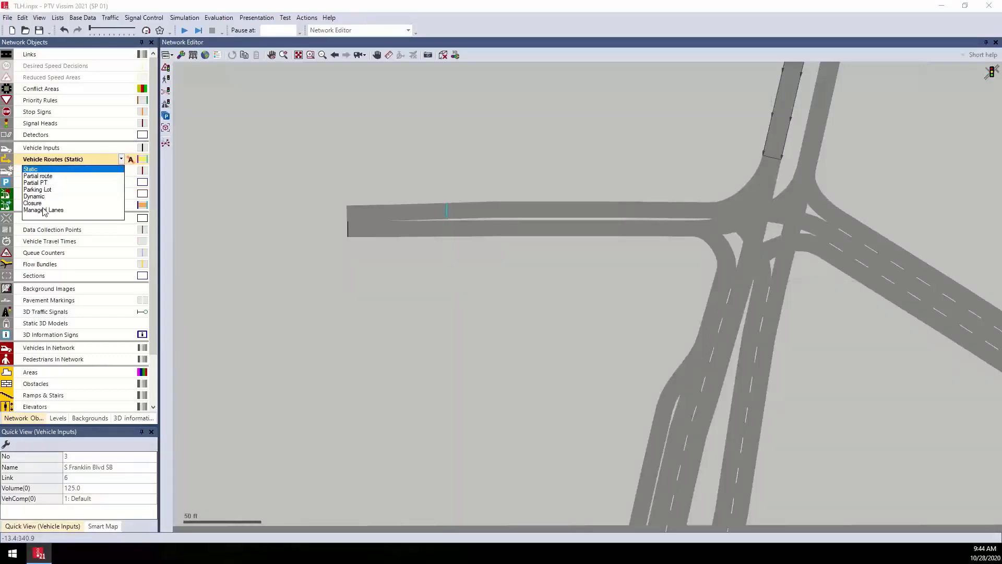
left_click(46, 170)
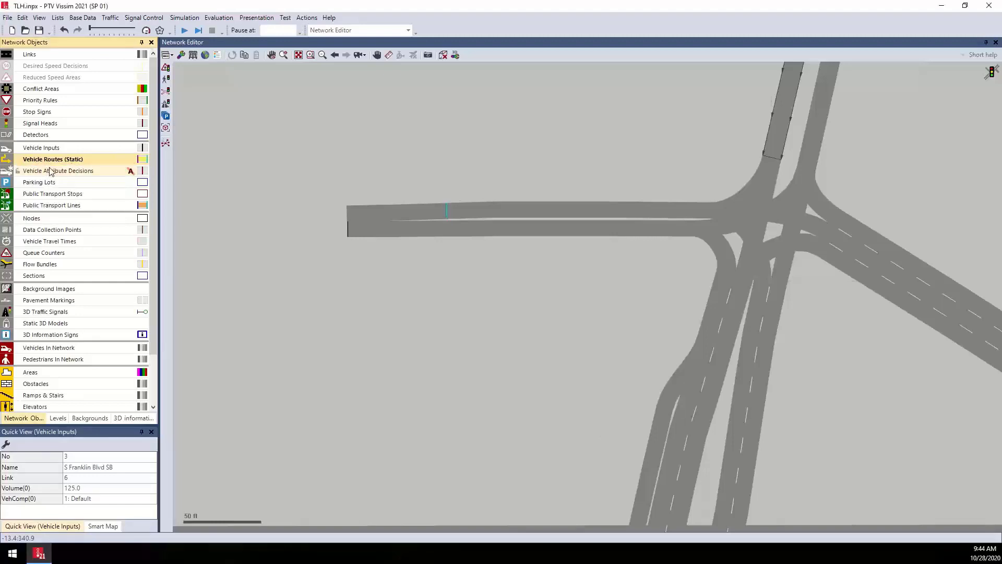
Show the list of static vehicle routing decisions, enlarge it to fit all its rows, and bring the whole network into view
right_click(92, 159)
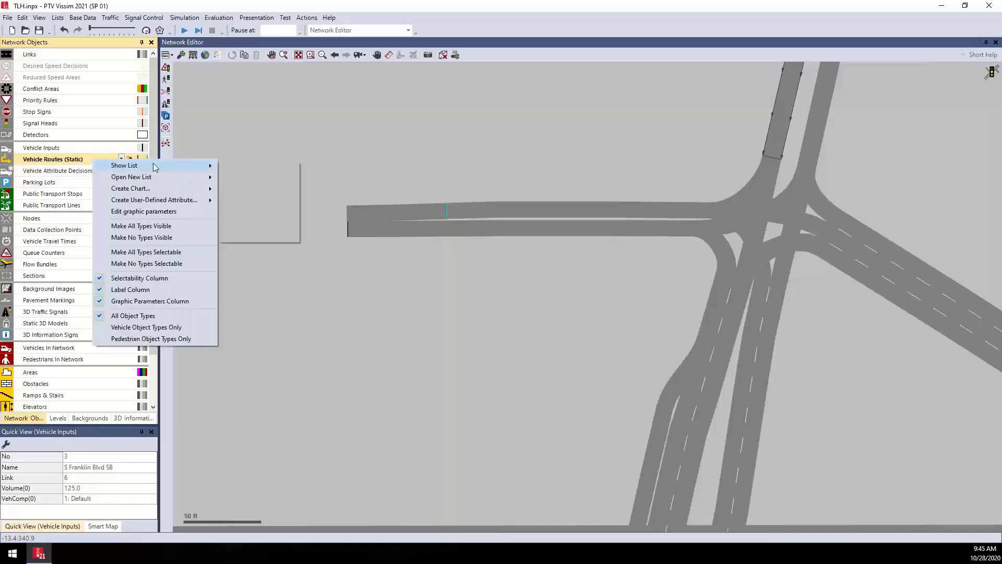
mouse_move(155, 166)
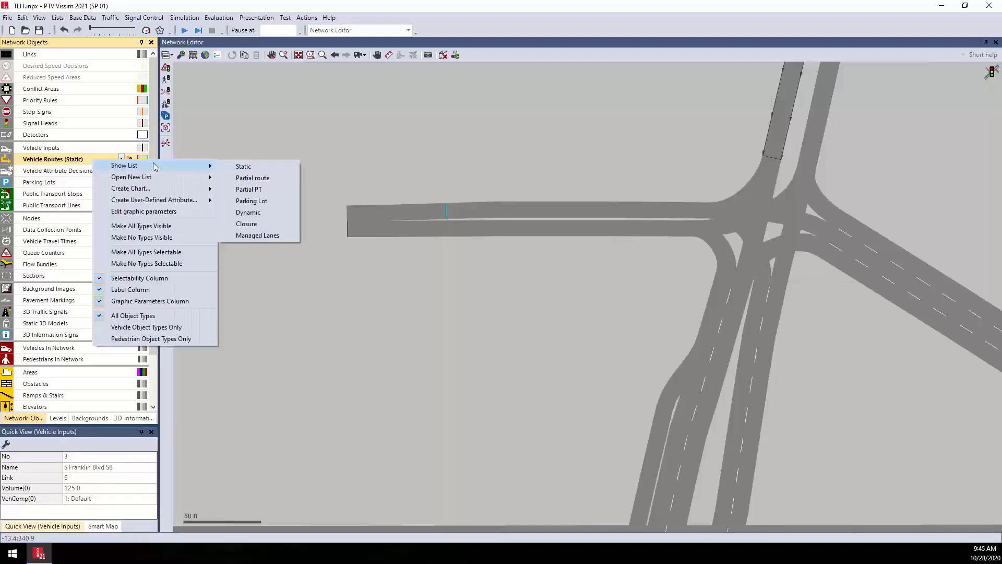
left_click(271, 166)
scroll(361, 244, "down", 2)
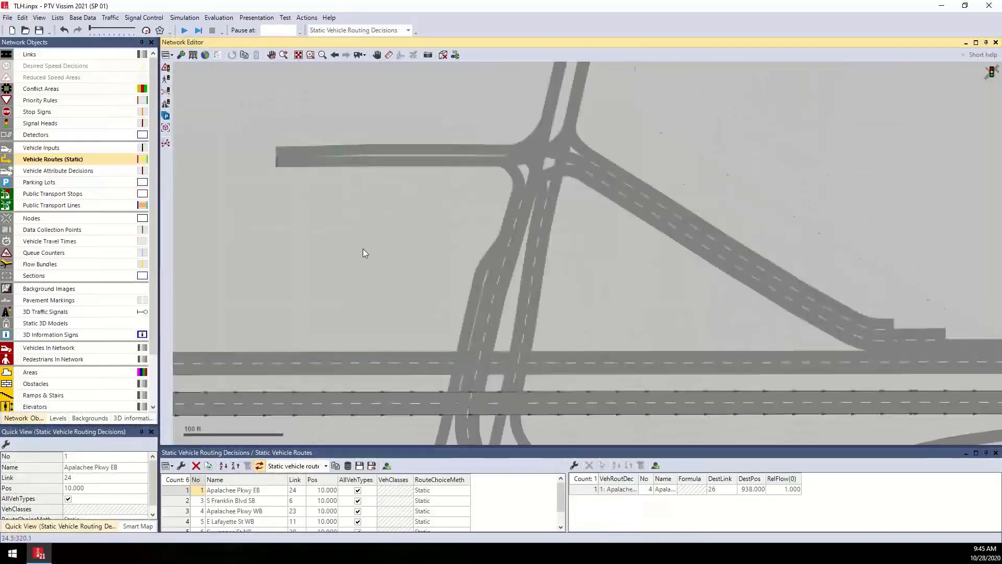
scroll(368, 250, "down", 1)
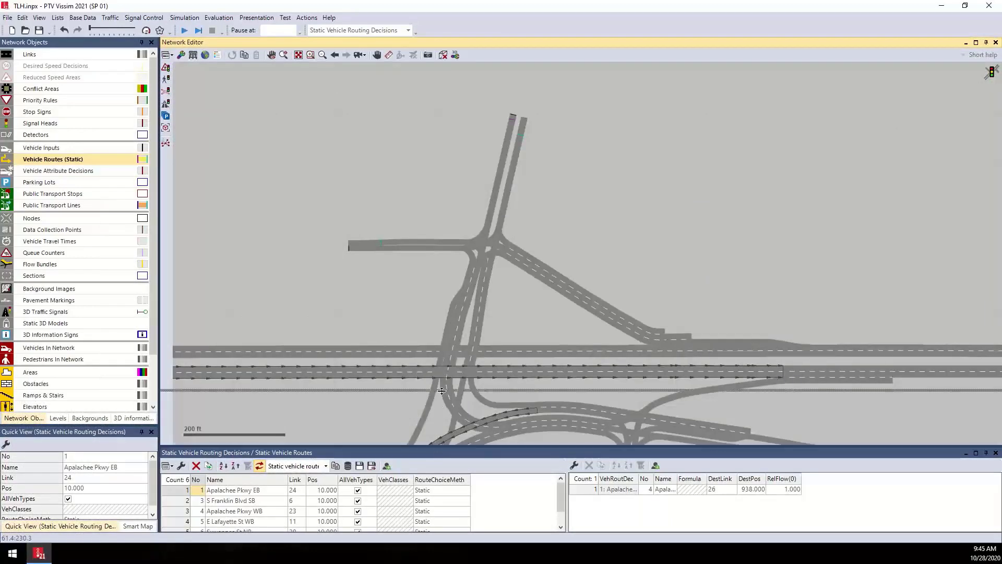
left_click_drag(436, 448, 437, 391)
scroll(446, 236, "down", 2)
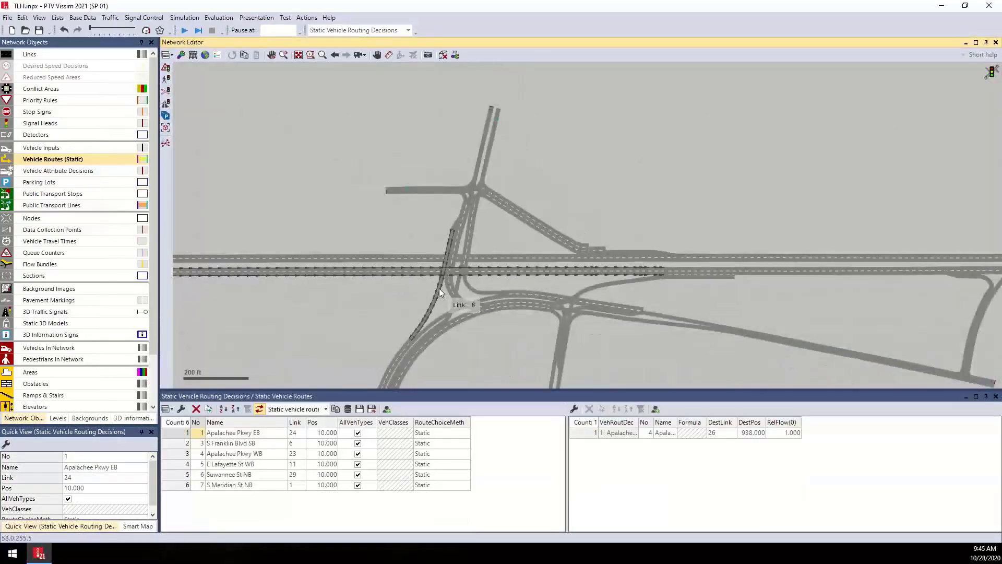
scroll(433, 247, "down", 2)
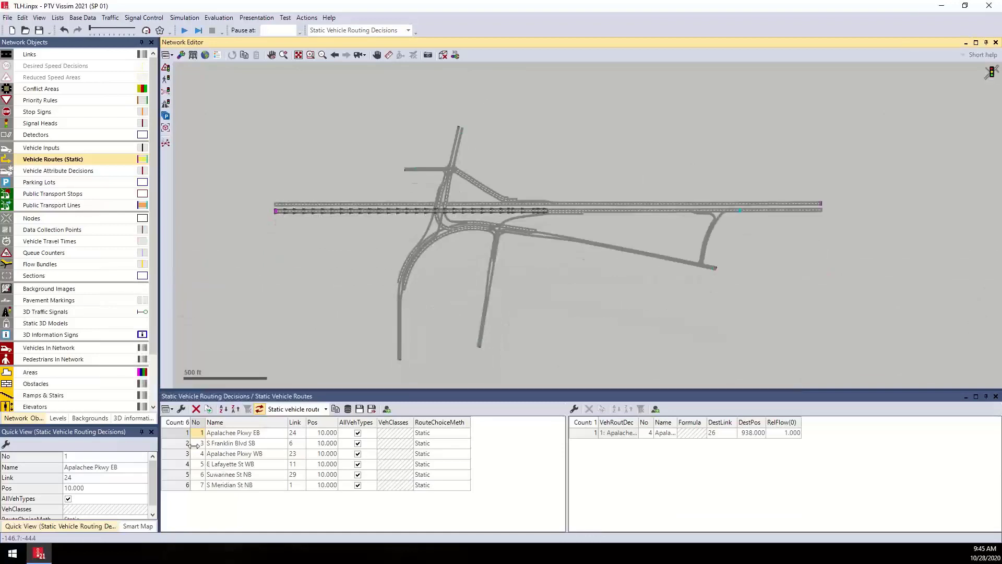
Select the Apalachee Pkwy EB routing decision and examine its route to link 26 in the network
left_click(182, 431)
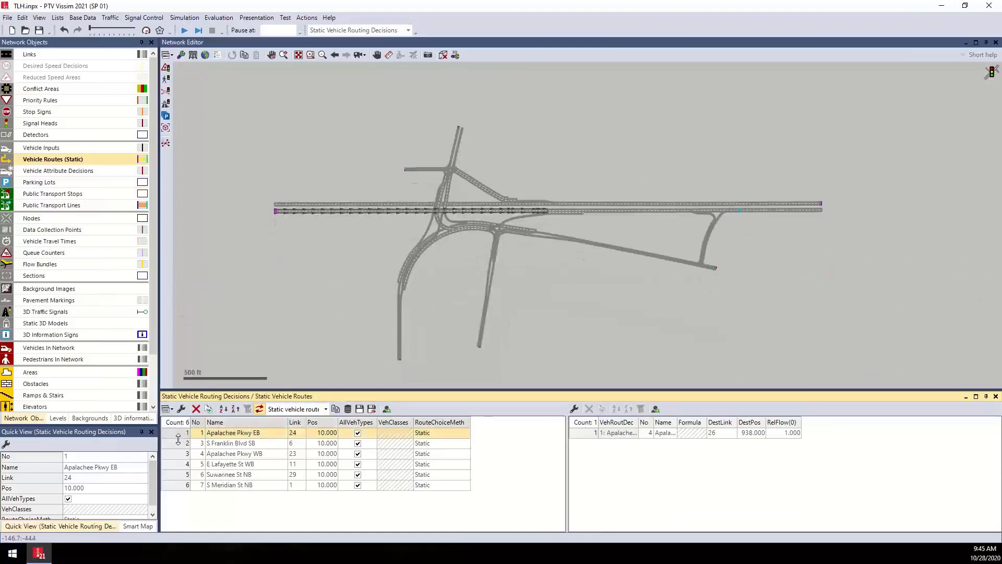
left_click(178, 441)
left_click(186, 434)
left_click(582, 433)
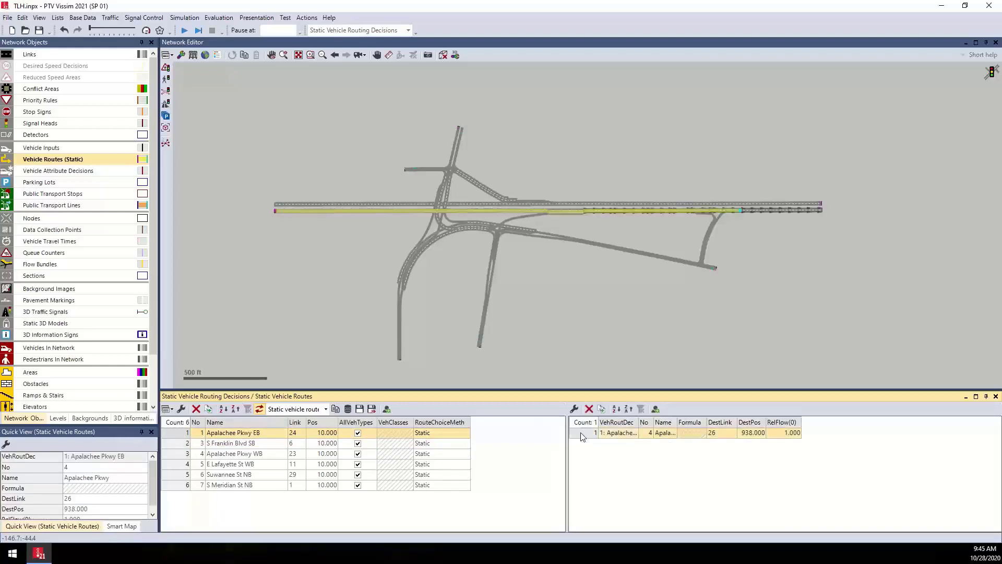
Select the S Franklin Blvd SB routing decision and examine its E Pensacola St route to link 19
left_click(178, 448)
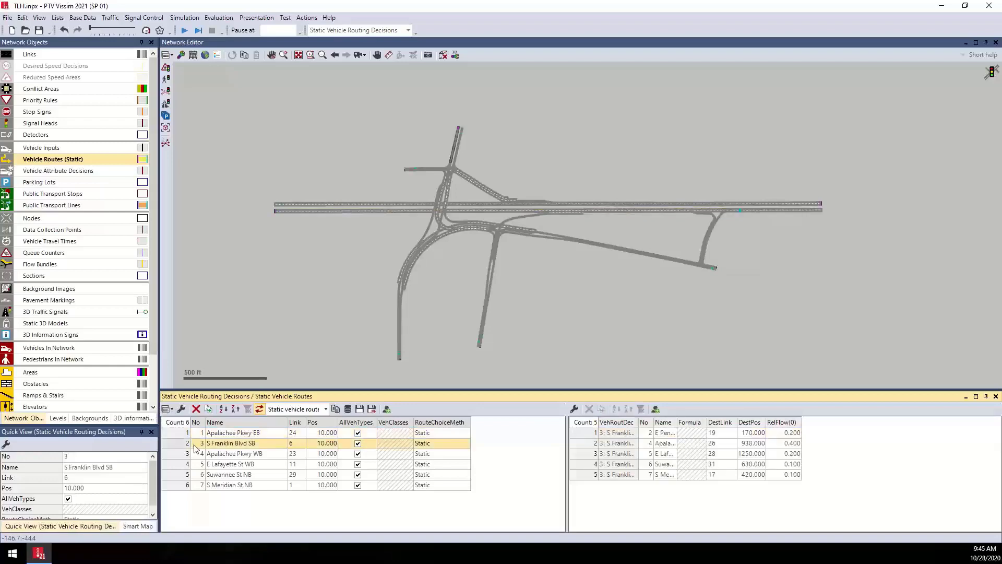
left_click(585, 437)
scroll(501, 178, "up", 3)
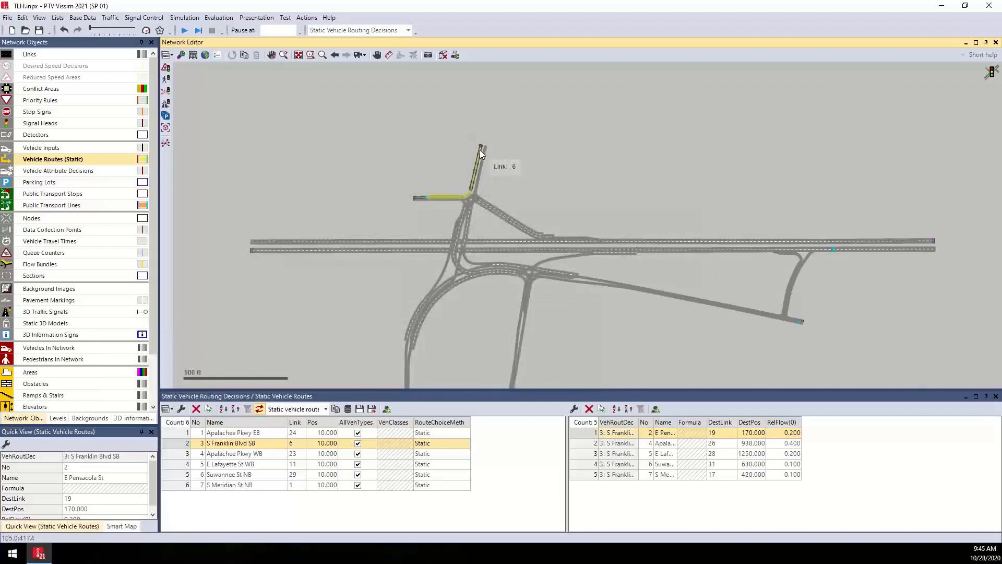
Step through the S Franklin Blvd SB routing decision's routes, examine each path in the network, and clear the selection
left_click(574, 443)
key("Down")
key("Down")
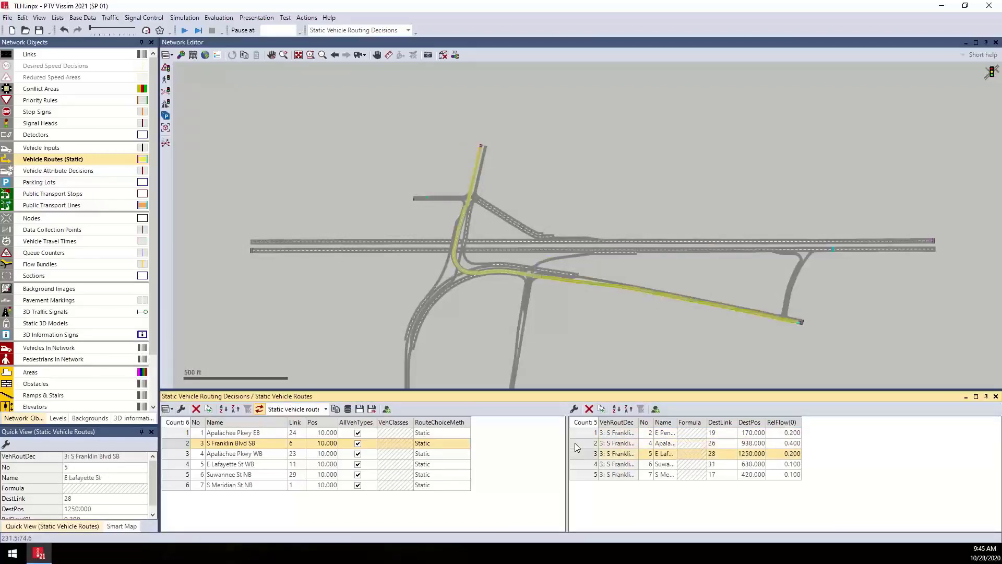
key("Down")
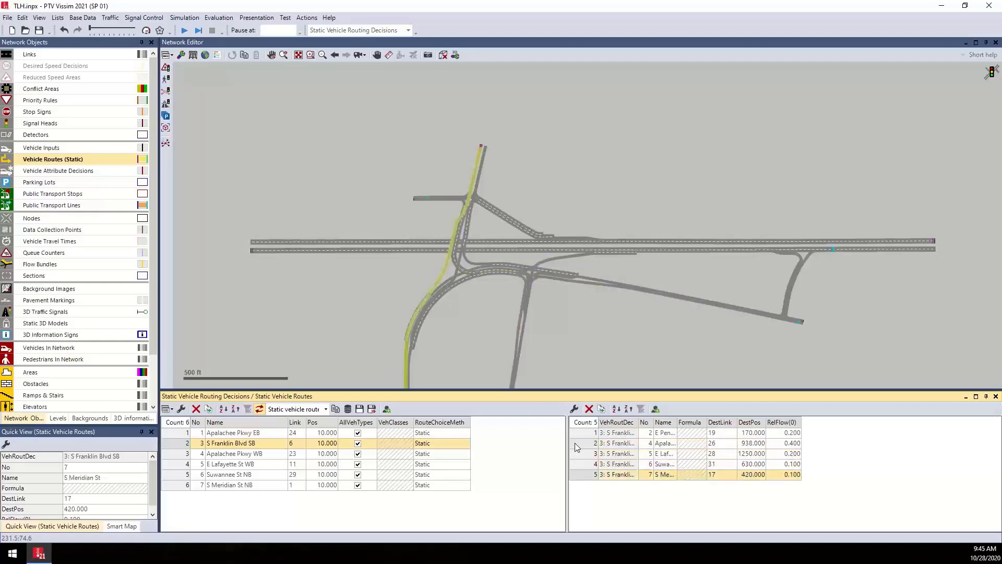
key("Up")
key("Up")
key("Up")
key("Up")
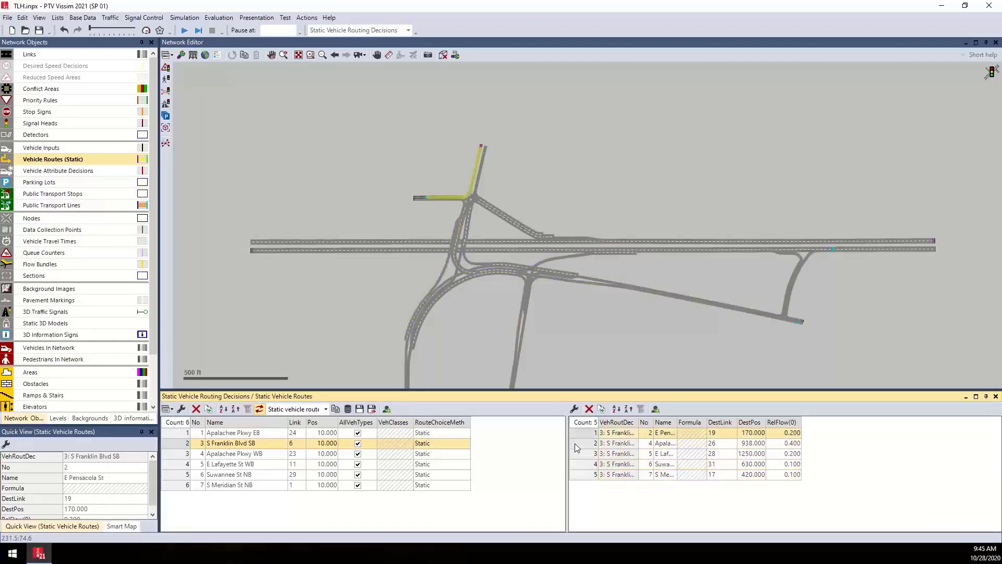
key("Down")
left_click(480, 339)
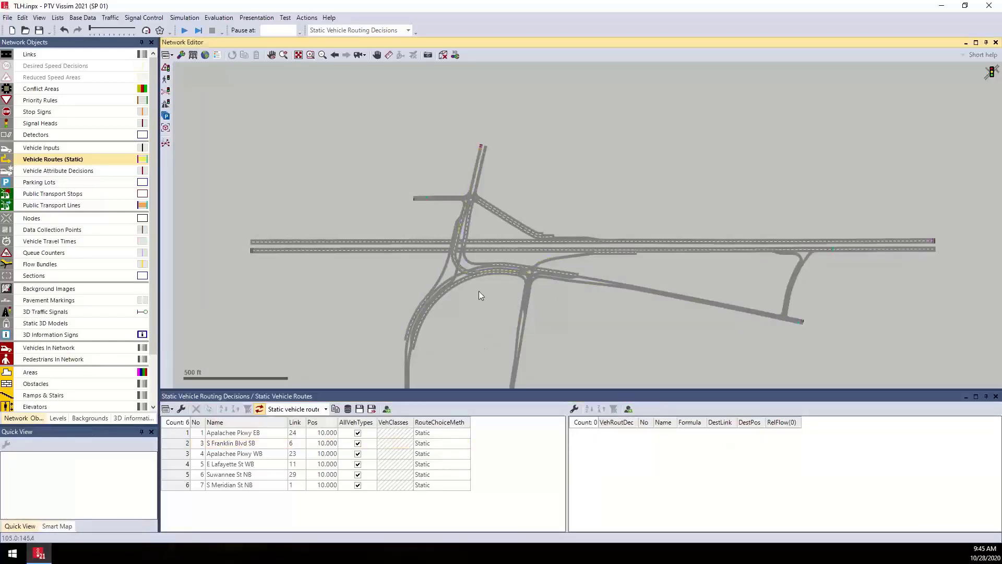
Add a new static vehicle routing decision near the start of link 18, at about 25 ft
scroll(465, 241, "up", 3)
scroll(461, 242, "up", 3)
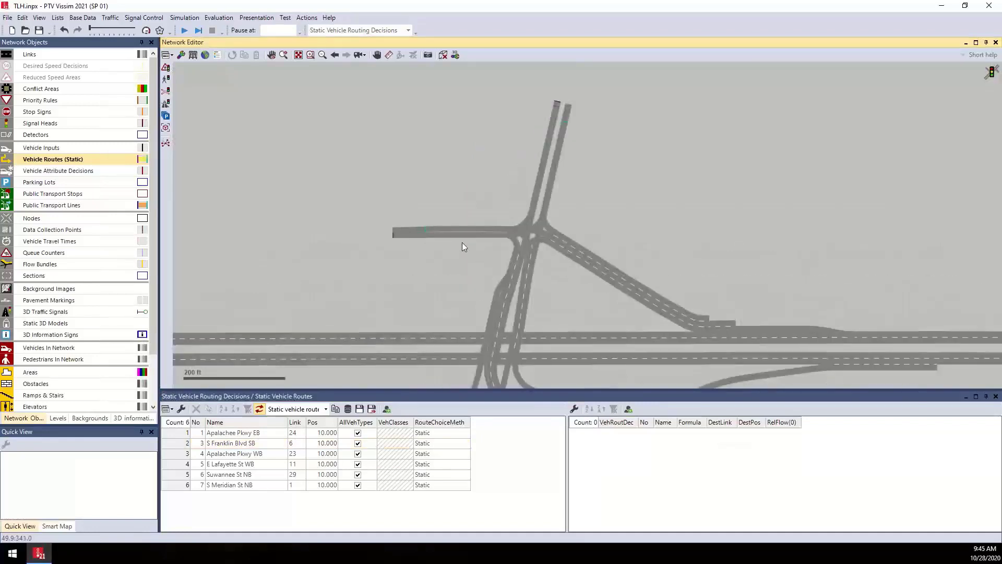
scroll(417, 229, "up", 2)
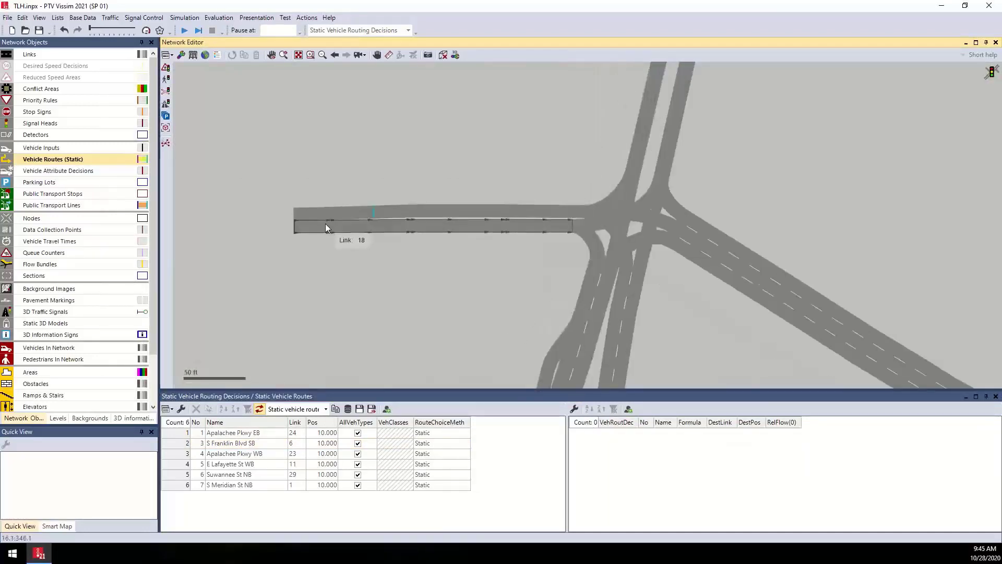
left_click(325, 227)
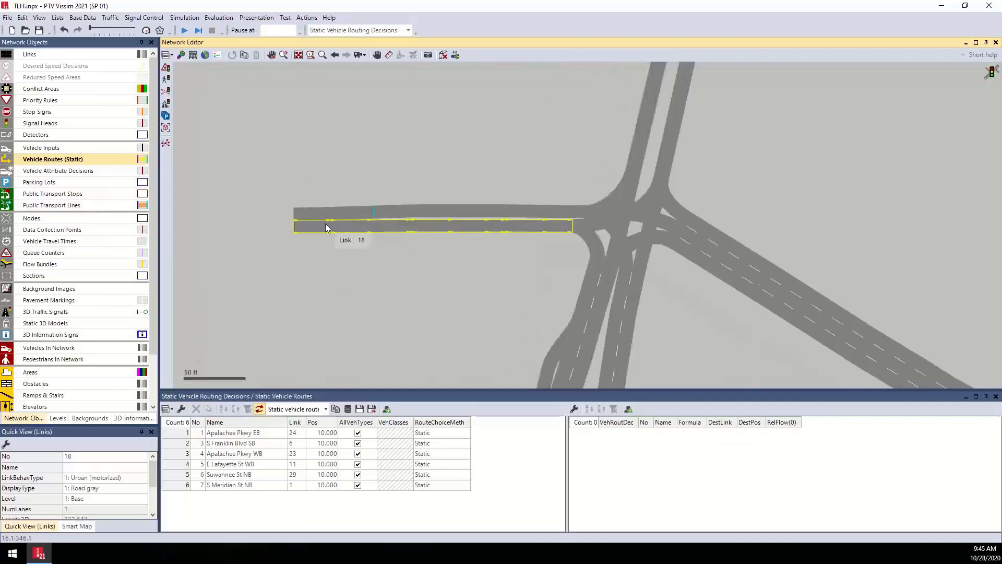
right_click(325, 223)
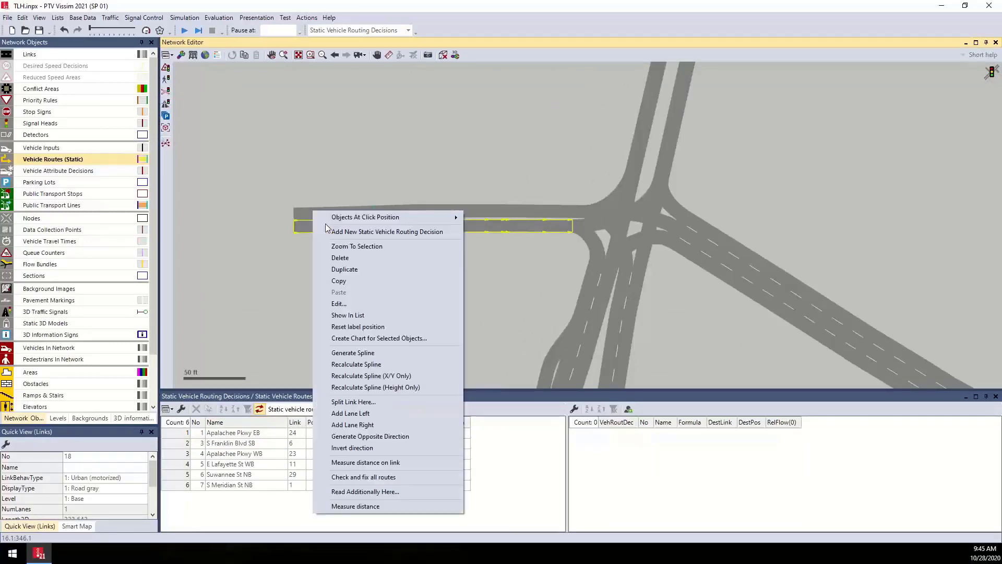
left_click(445, 231)
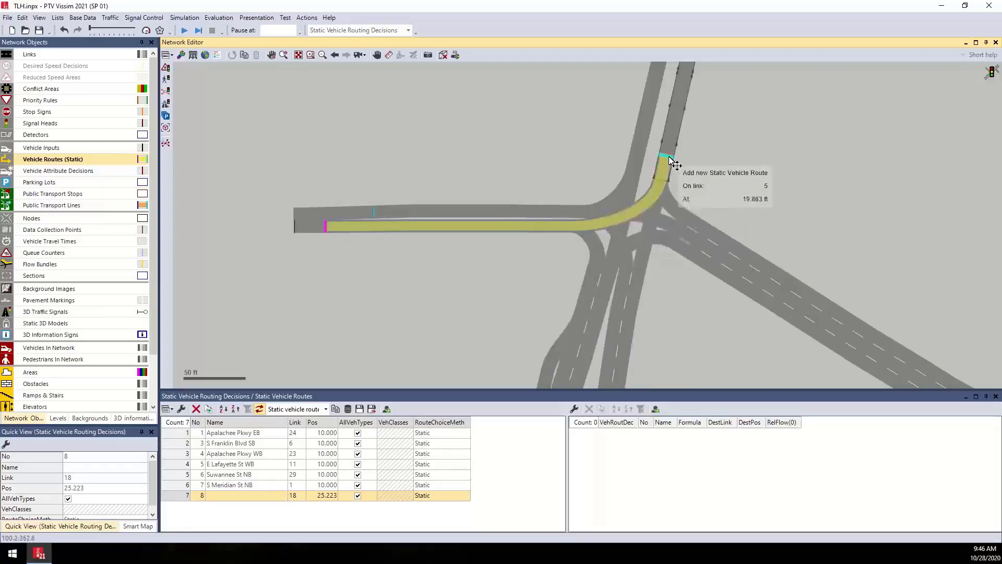
Add static routes from the new routing decision to link 5 at about 156 ft and link 26 at about 1220 ft
scroll(671, 160, "down", 1)
scroll(672, 160, "down", 5)
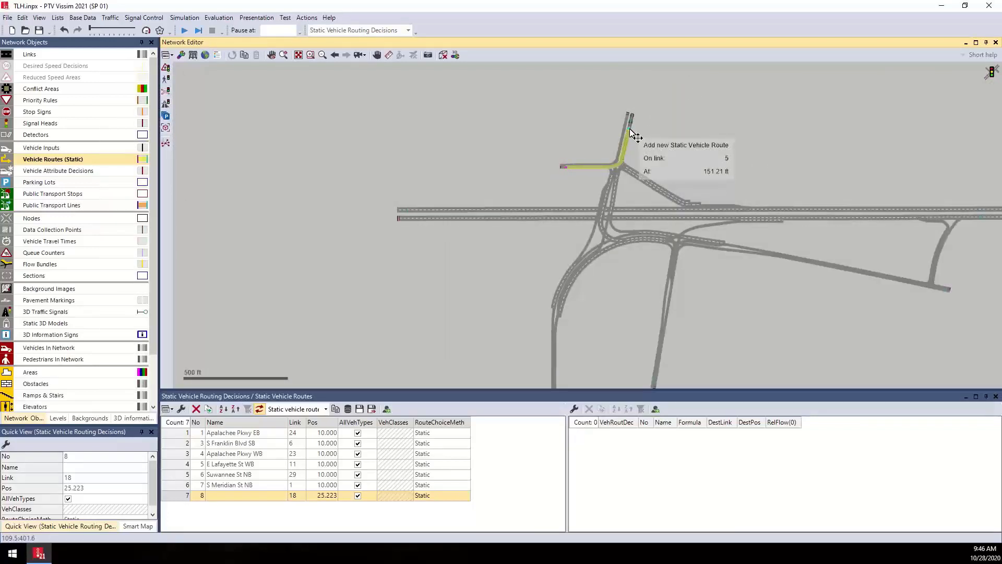
left_click(630, 128)
left_click_drag(714, 188, 552, 188)
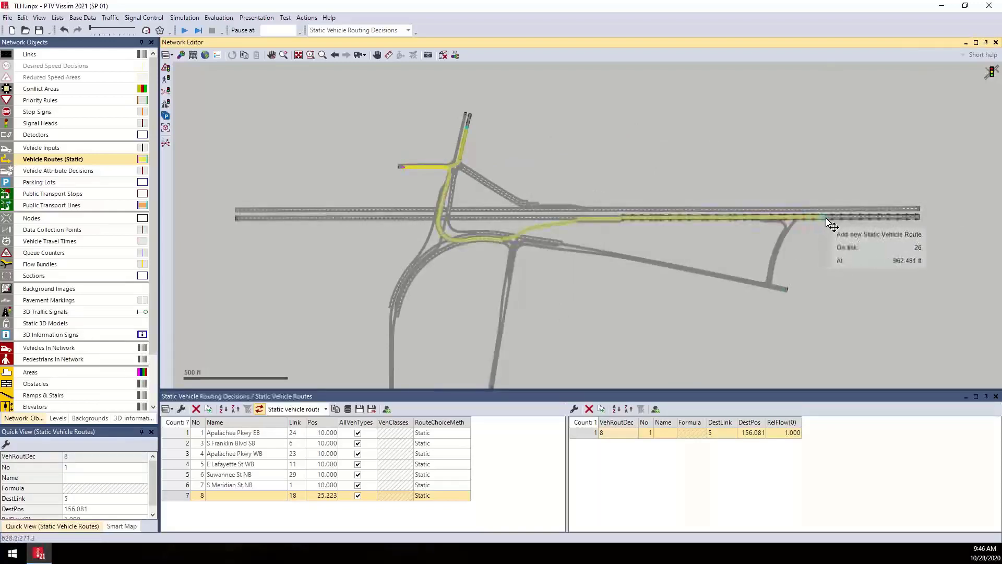
left_click(878, 218)
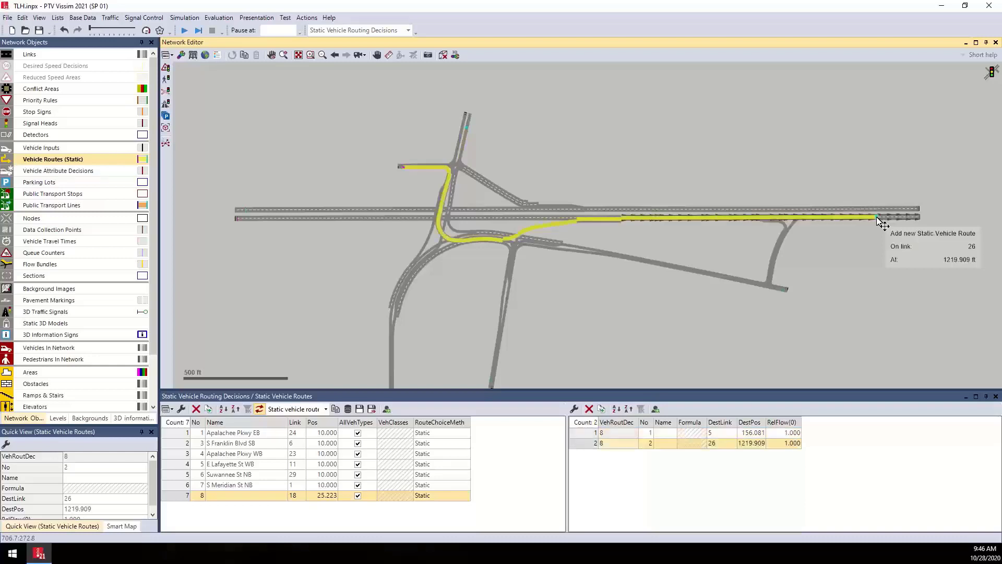
Add static routes to link 28 at about 1211 ft, link 31 at about 586 ft and link 17 at about 385 ft
left_click(775, 288)
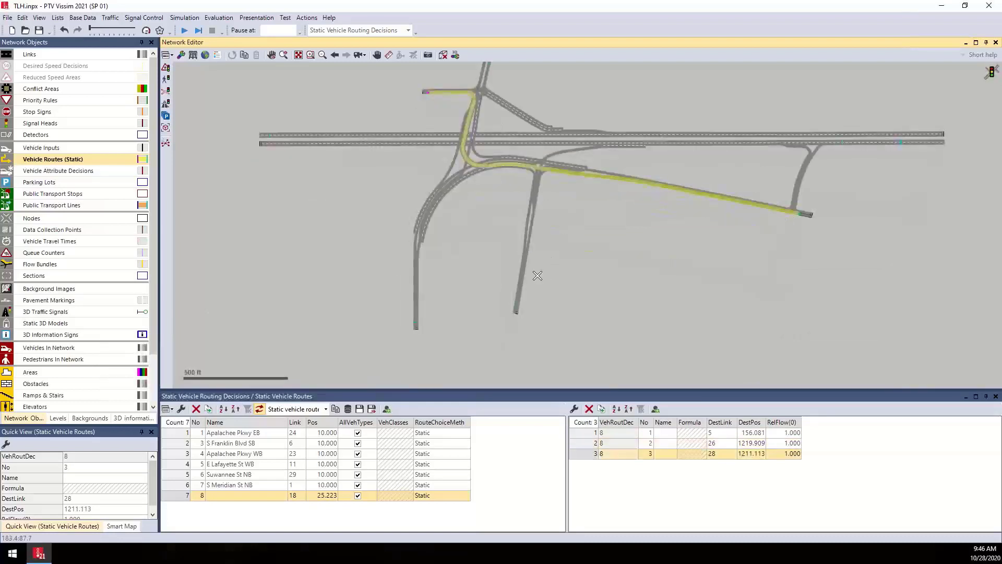
left_click(518, 300)
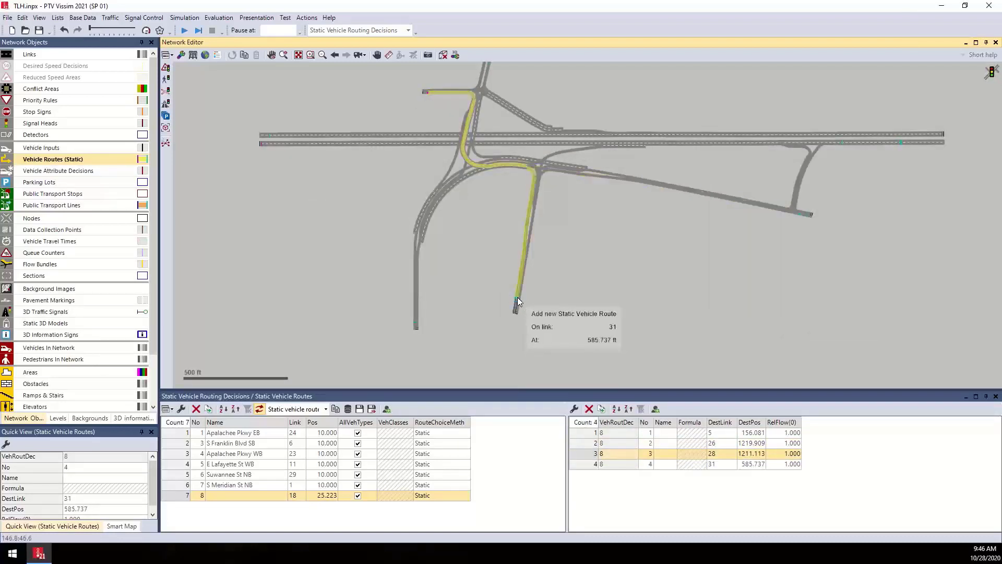
left_click(415, 314)
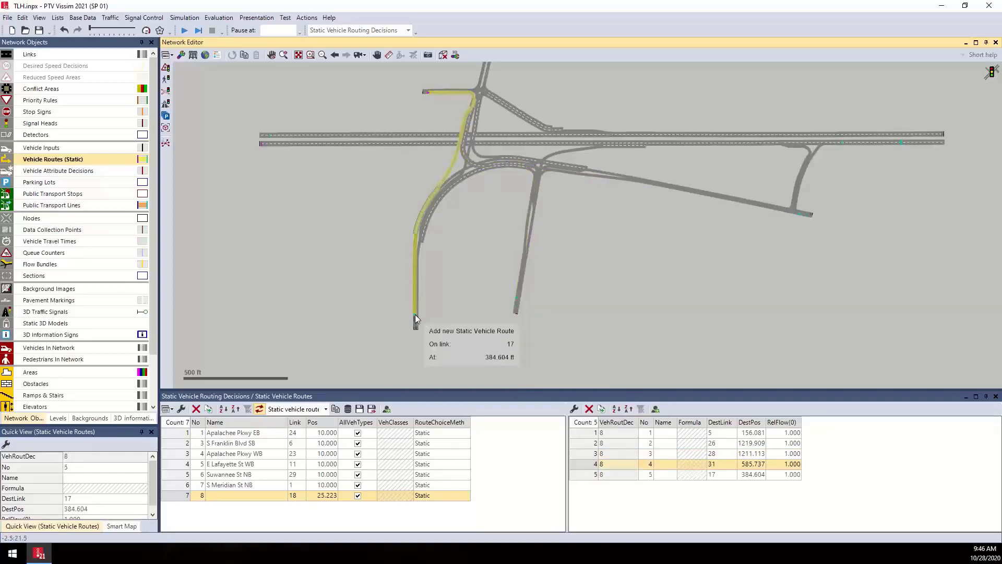
Add a static route ending on link 23 at about 3028 ft and finish adding routes
left_click_drag(352, 149, 320, 233)
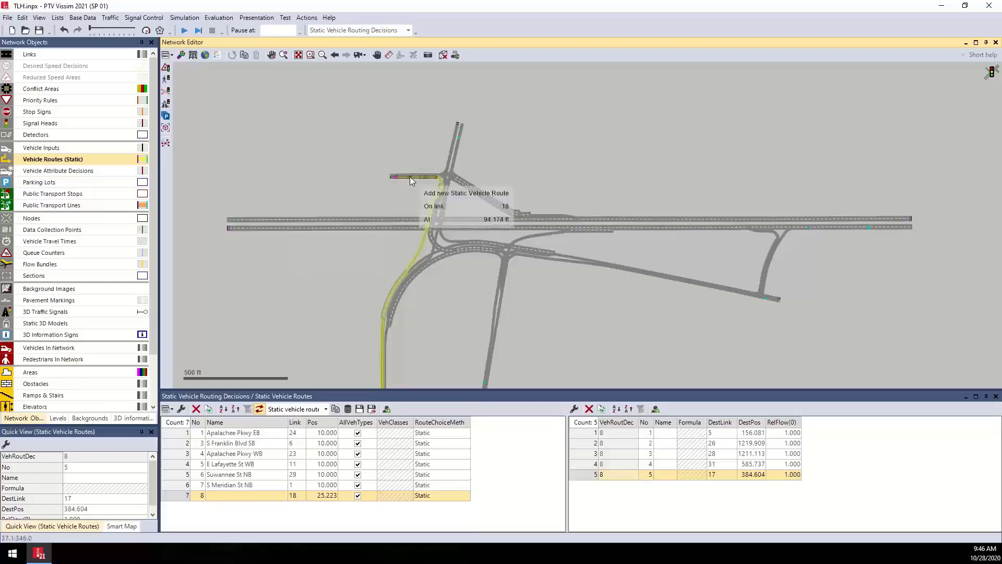
left_click(282, 224)
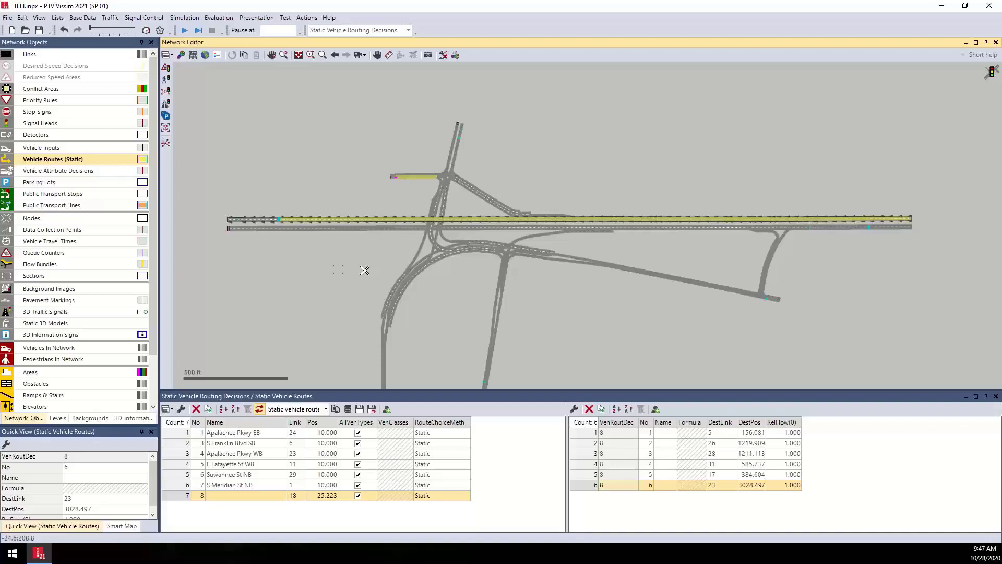
left_click(312, 267)
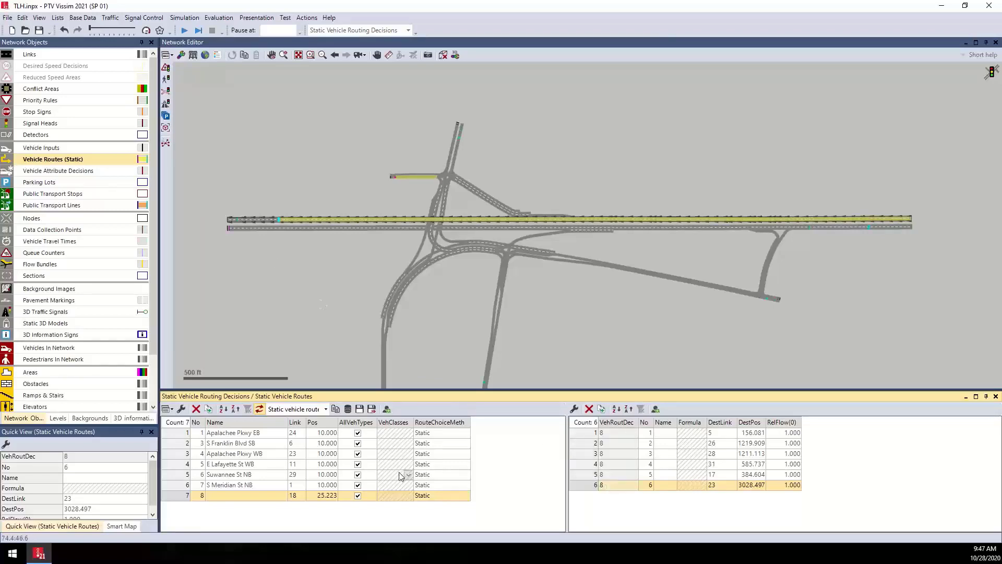
left_click(438, 319)
left_click(436, 316)
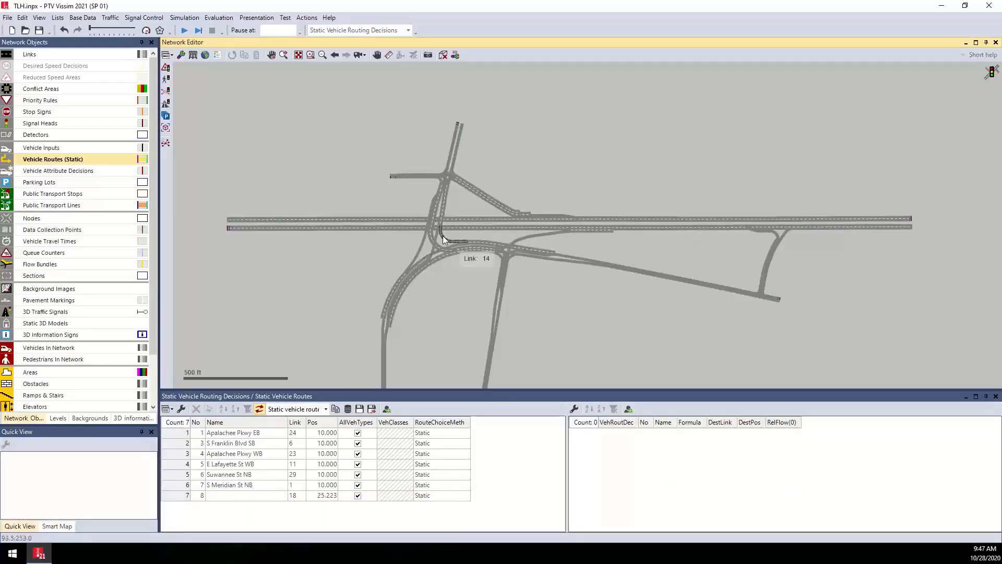
Reselect the routing decision on link 18 and add a static route from it to link 24 at about 1200 ft
left_click(396, 180)
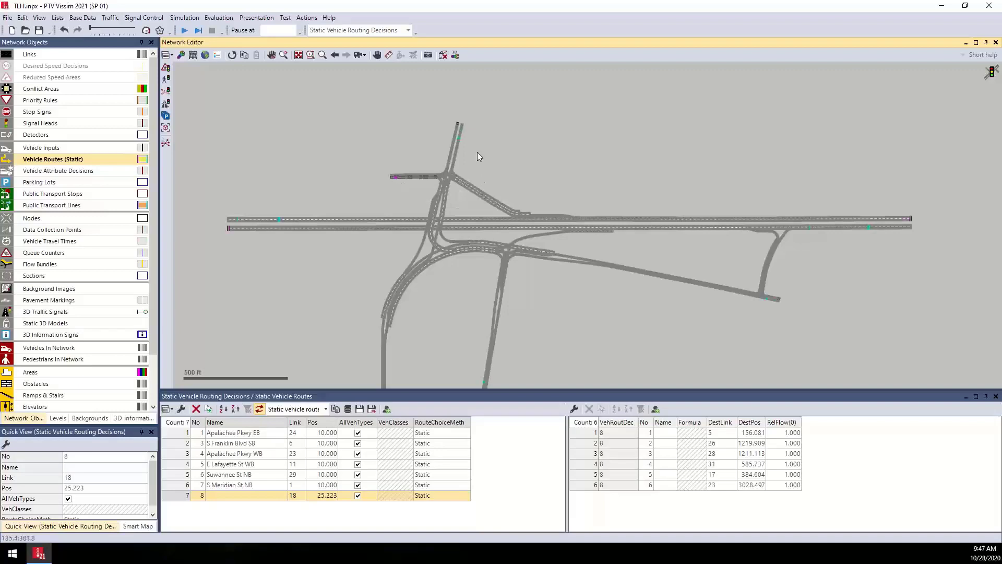
scroll(477, 152, "up", 2)
left_click(177, 484)
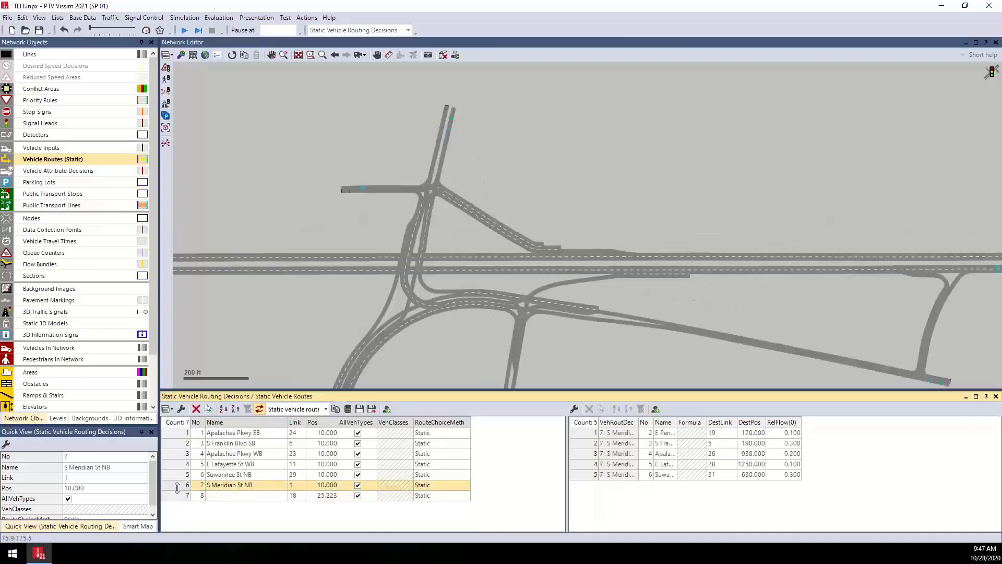
left_click(176, 495)
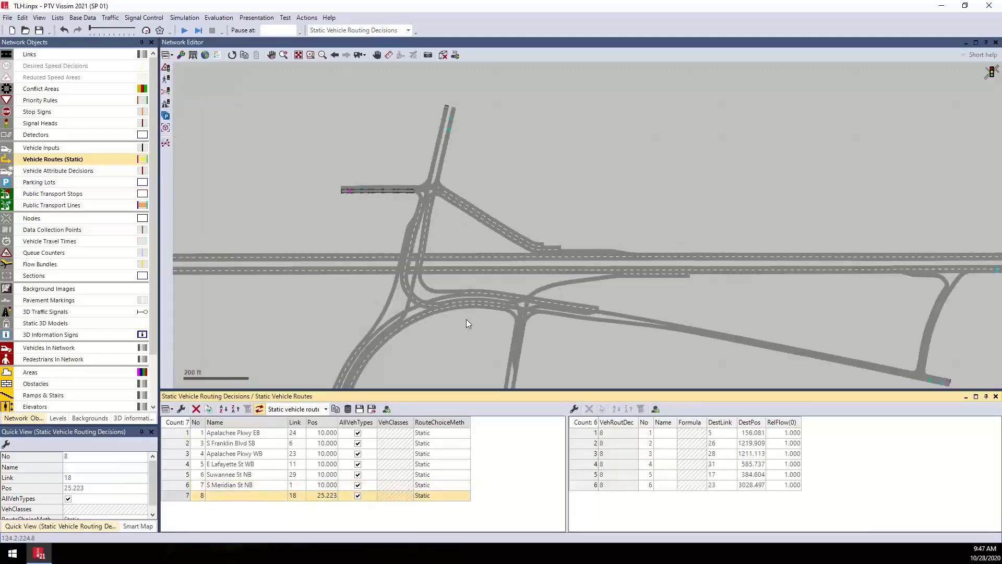
left_click_drag(411, 272, 453, 275)
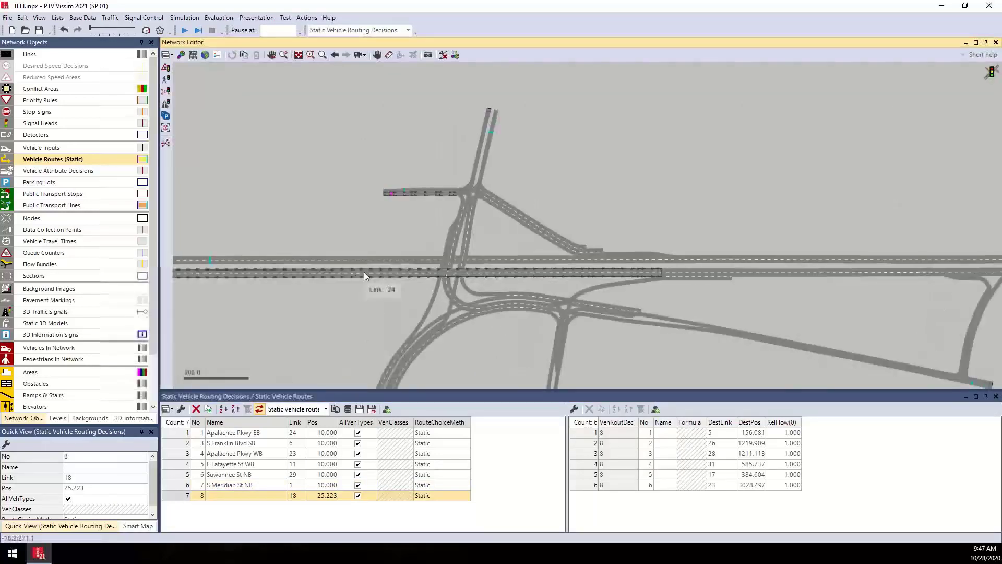
left_click(520, 272)
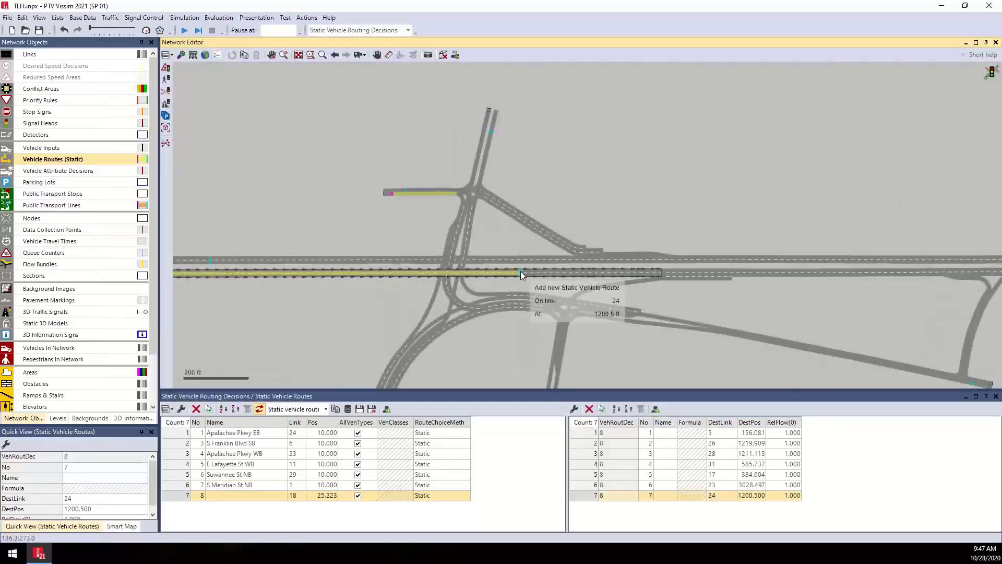
Add routes to link 16 at about 64 ft and link 17 at about 39 ft, and delete both with the link 24 route
left_click_drag(621, 251, 622, 165)
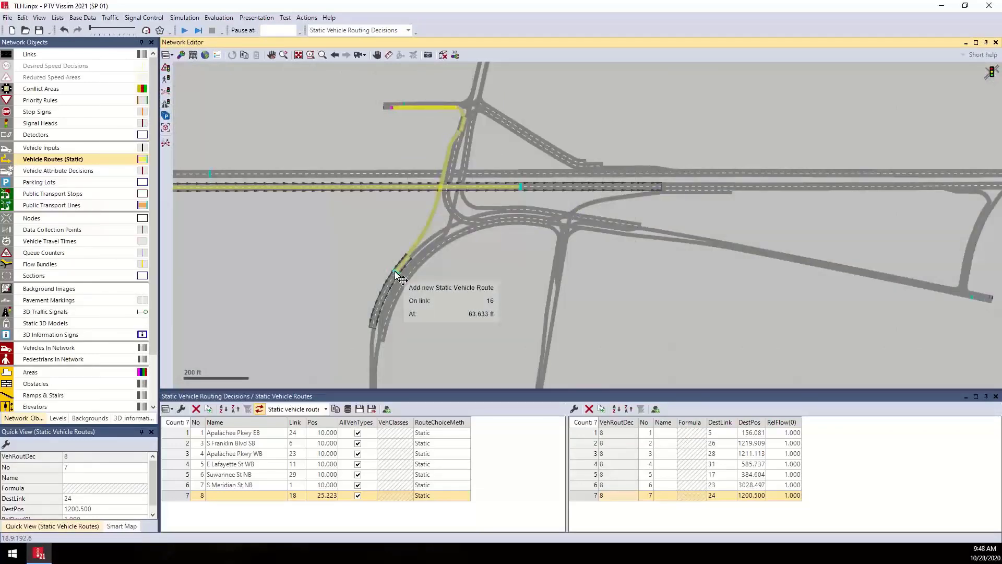
left_click(395, 271)
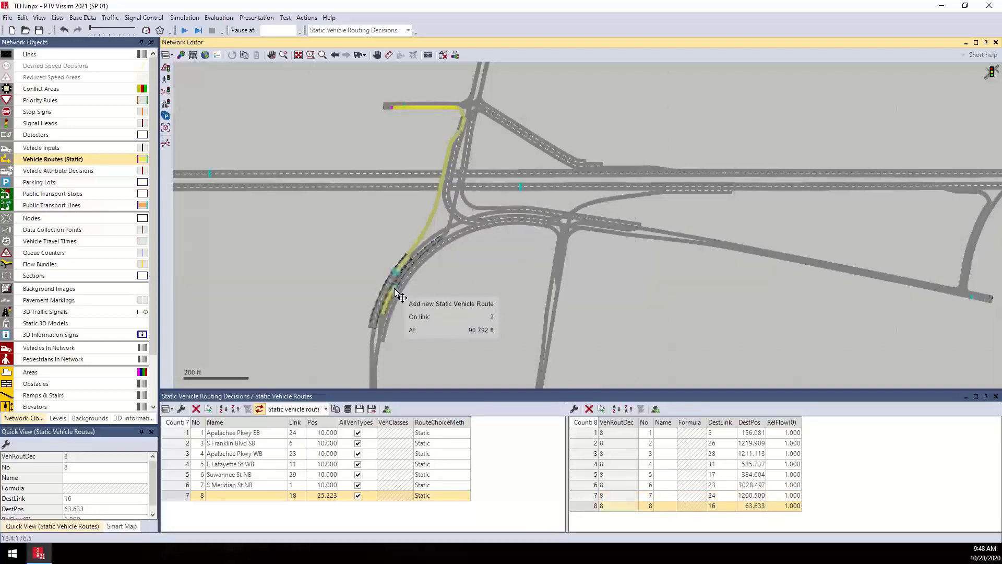
left_click(370, 341)
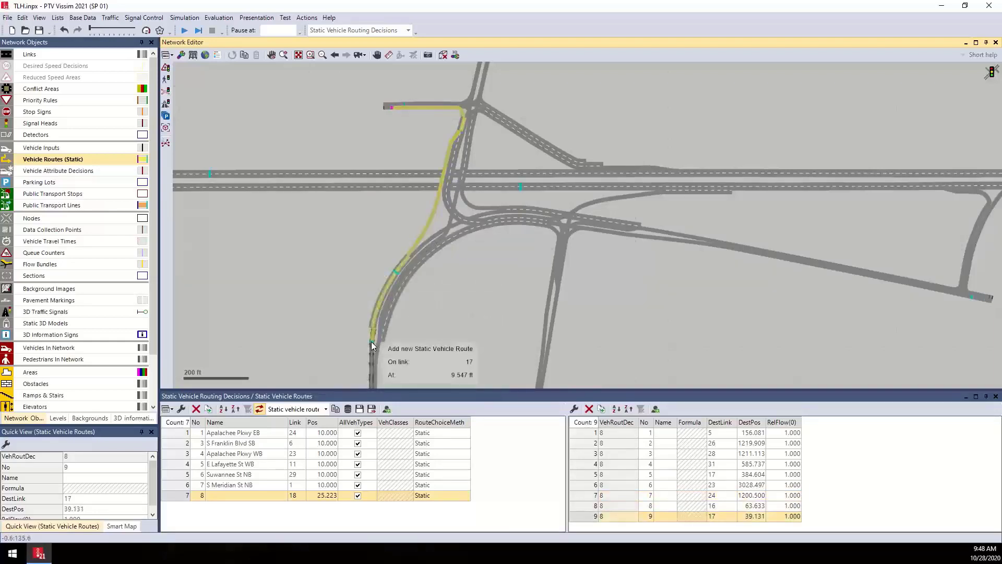
left_click_drag(593, 516, 592, 501)
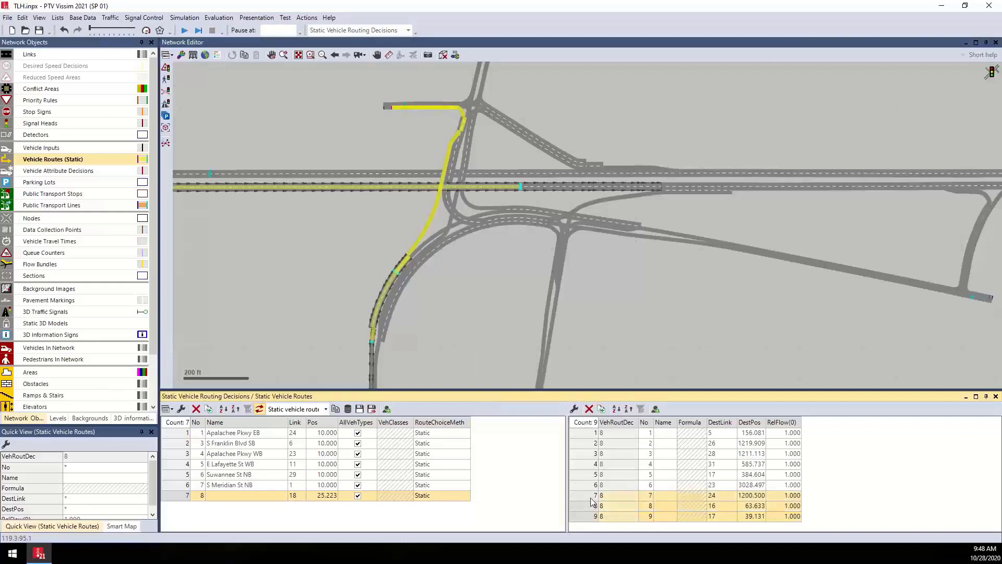
key("Delete")
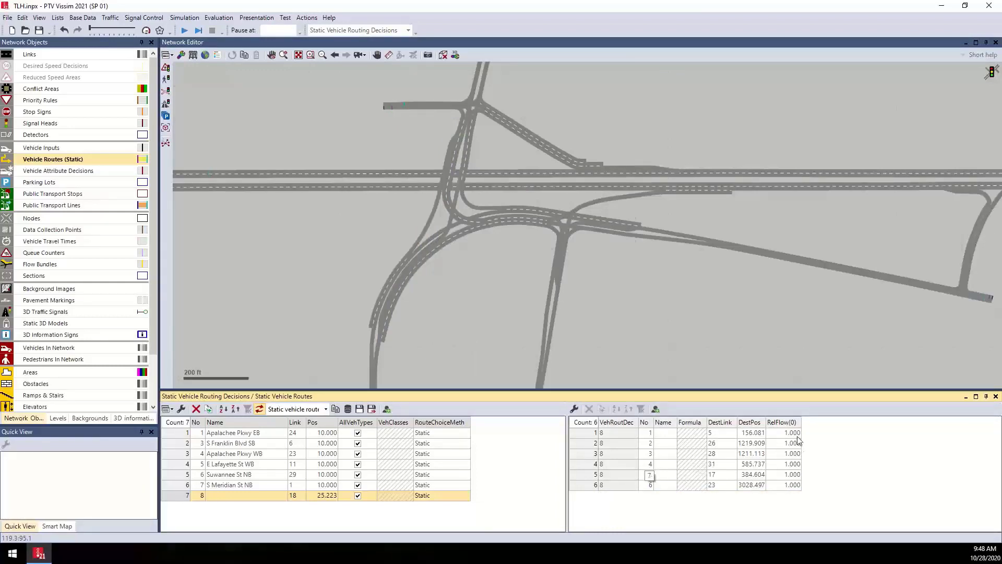
Examine the relative flows of the link 18 routing decision's routes and step through their paths in the network
left_click_drag(797, 432, 790, 487)
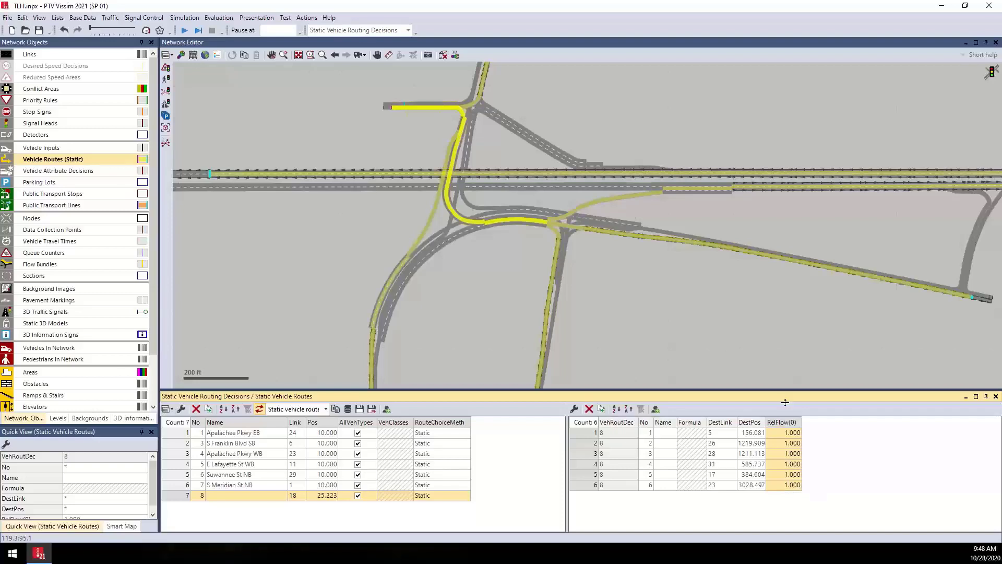
left_click(662, 299)
left_click_drag(661, 300, 478, 318)
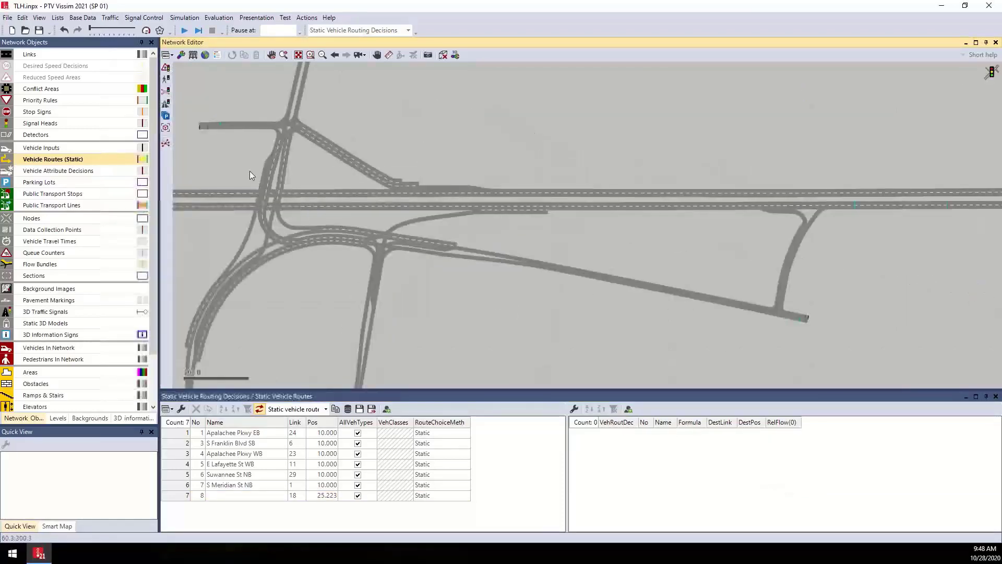
left_click(174, 496)
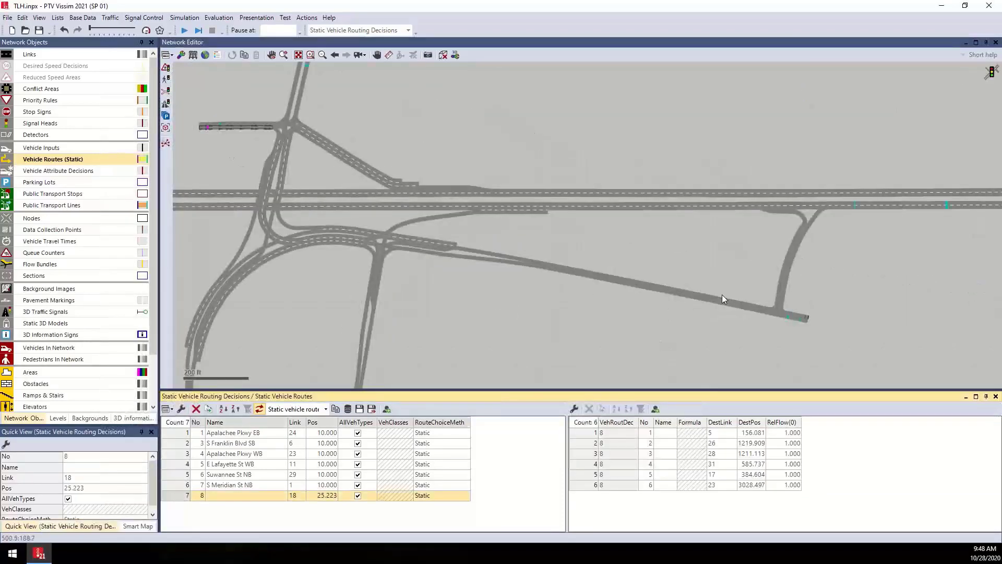
left_click(584, 424)
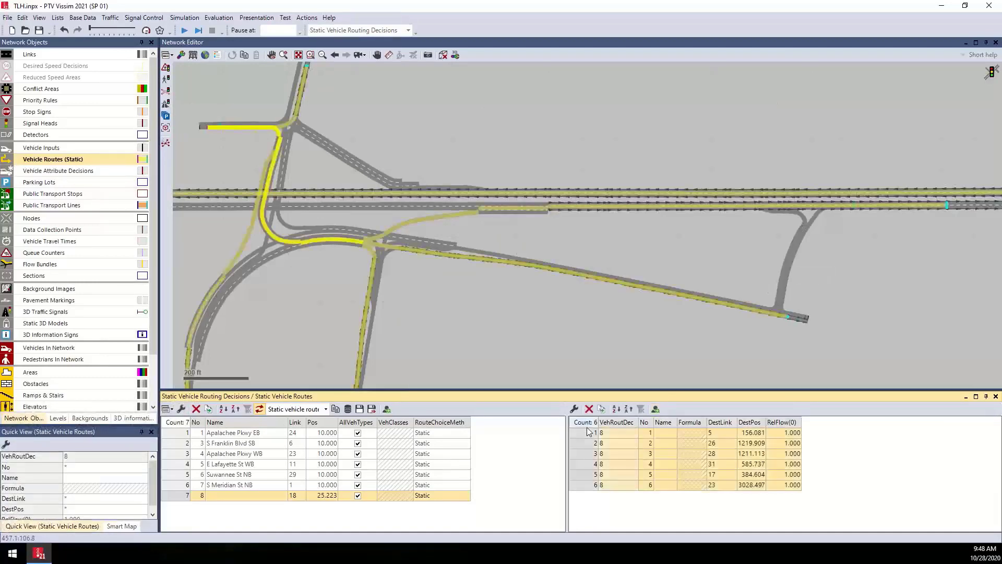
left_click(604, 465)
key("Down")
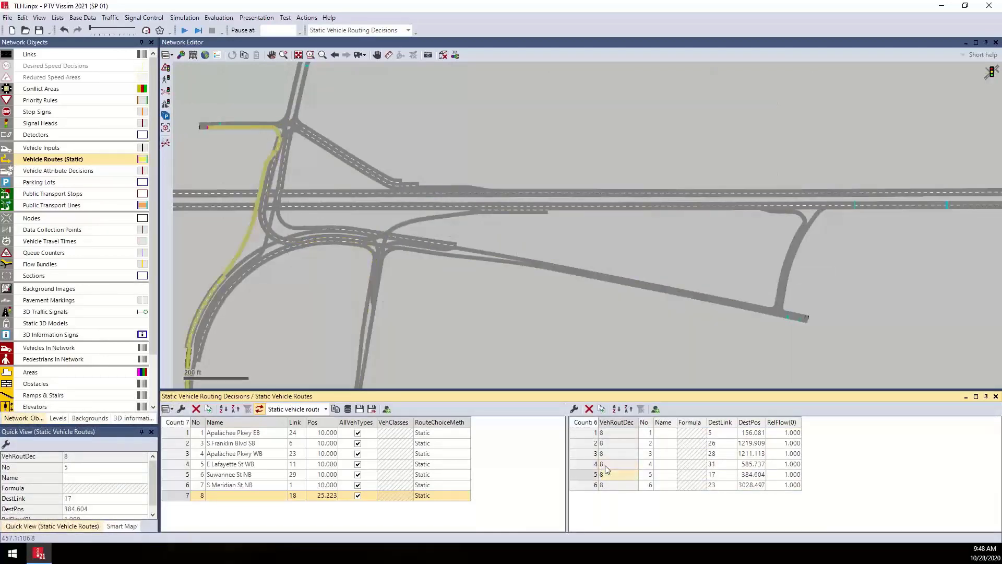
key("Up")
key("Up")
key("Up")
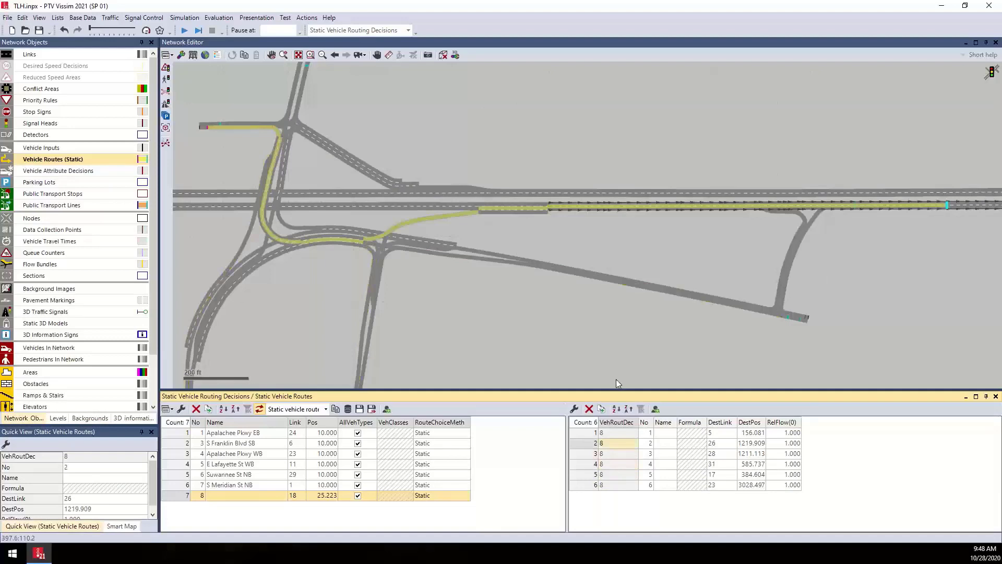
Reroute the link 18 decision's route to link 26 along the parallel road and connecting ramp, and move it back onto the mainline
left_click_drag(552, 283, 537, 318)
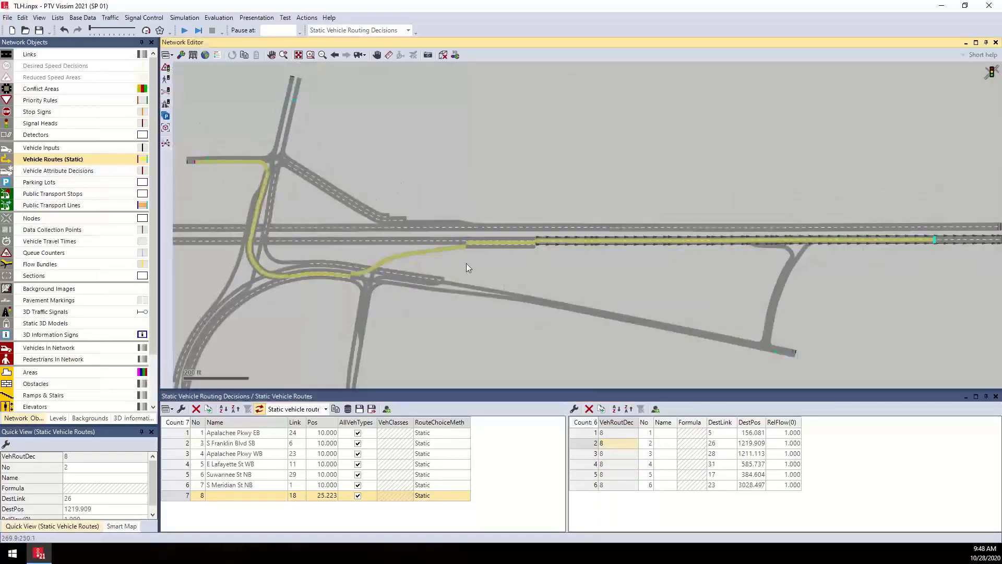
scroll(510, 245, "up", 1)
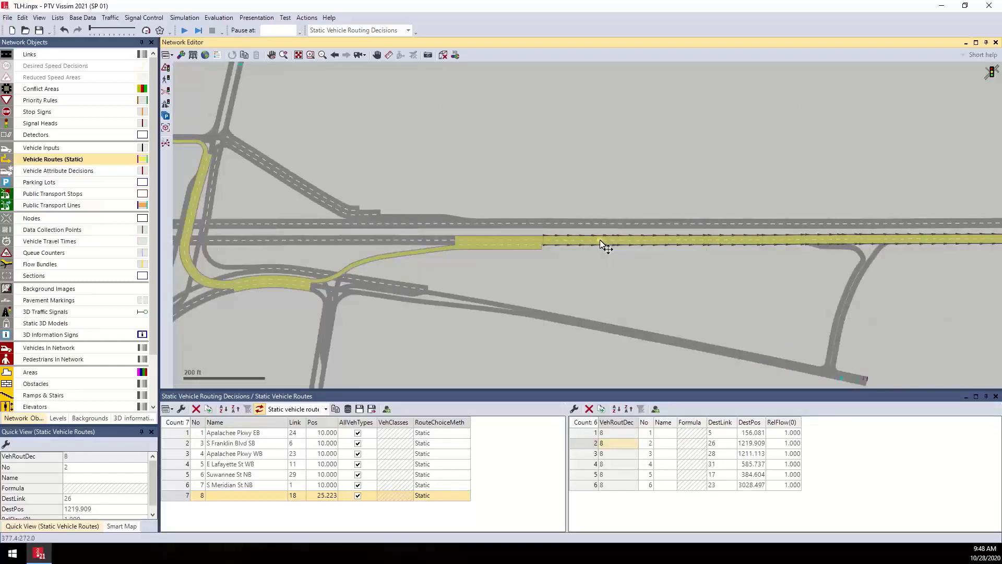
scroll(499, 271, "down", 1)
scroll(499, 272, "down", 1)
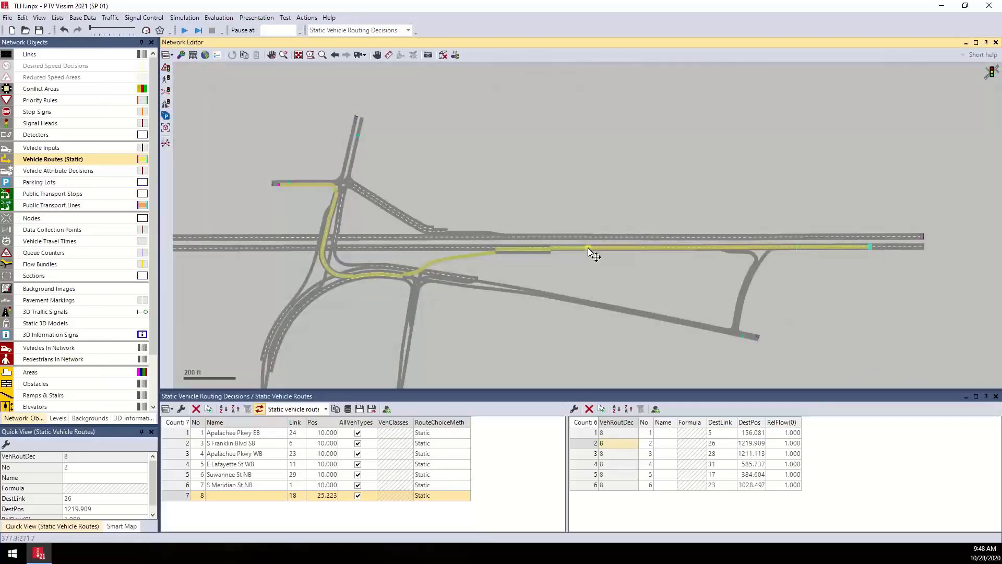
left_click_drag(588, 249, 570, 302)
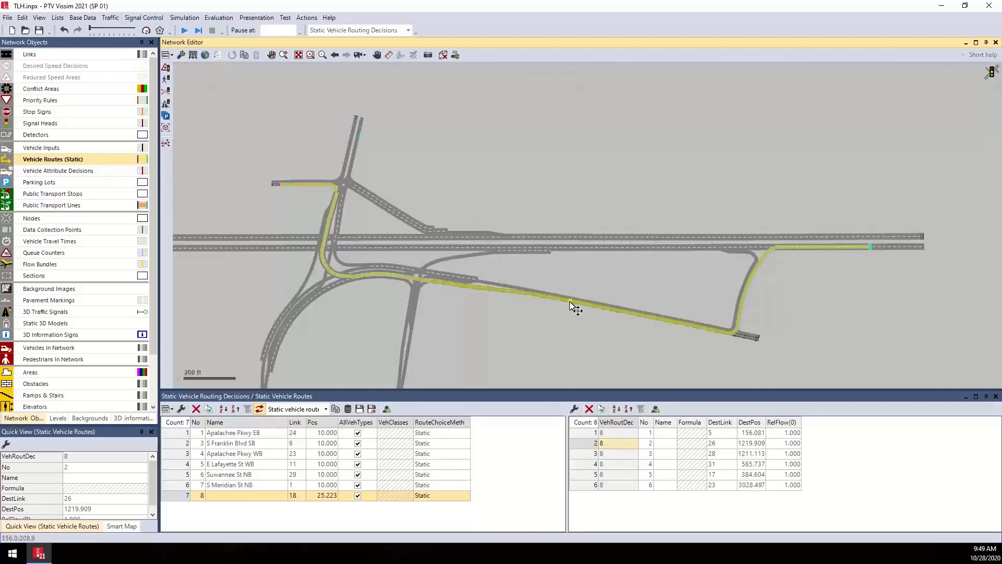
left_click_drag(577, 299, 560, 250)
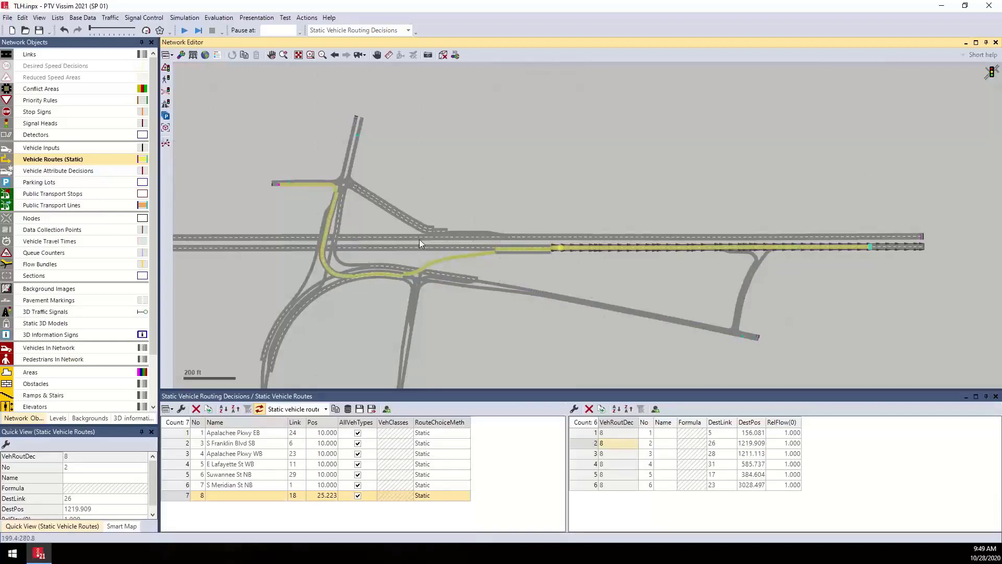
Reshape the route to link 26 with intermediate points along the parallel road, restore its mainline path, and remove the surplus point
left_click(328, 221)
left_click_drag(564, 253, 516, 278)
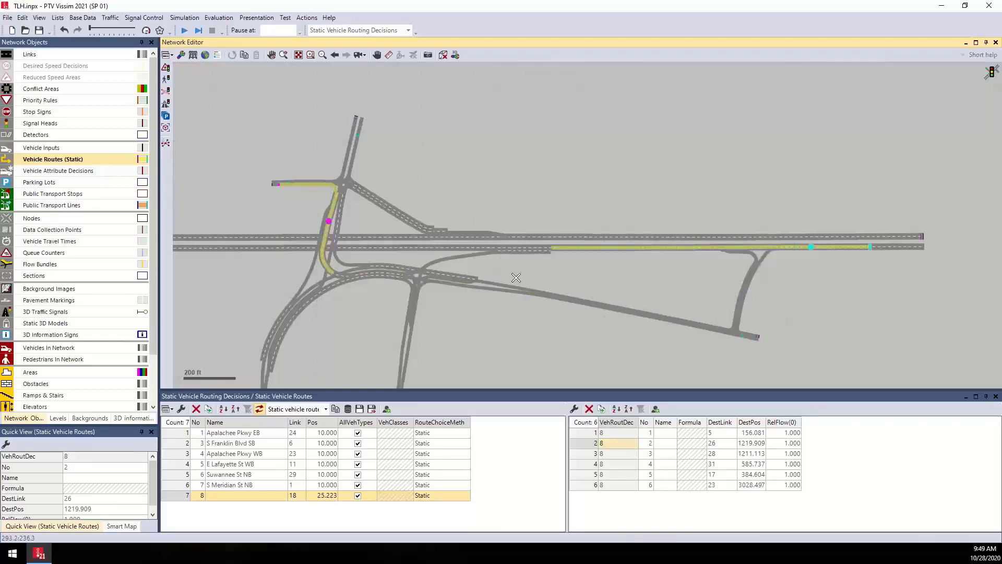
left_click_drag(516, 278, 521, 293)
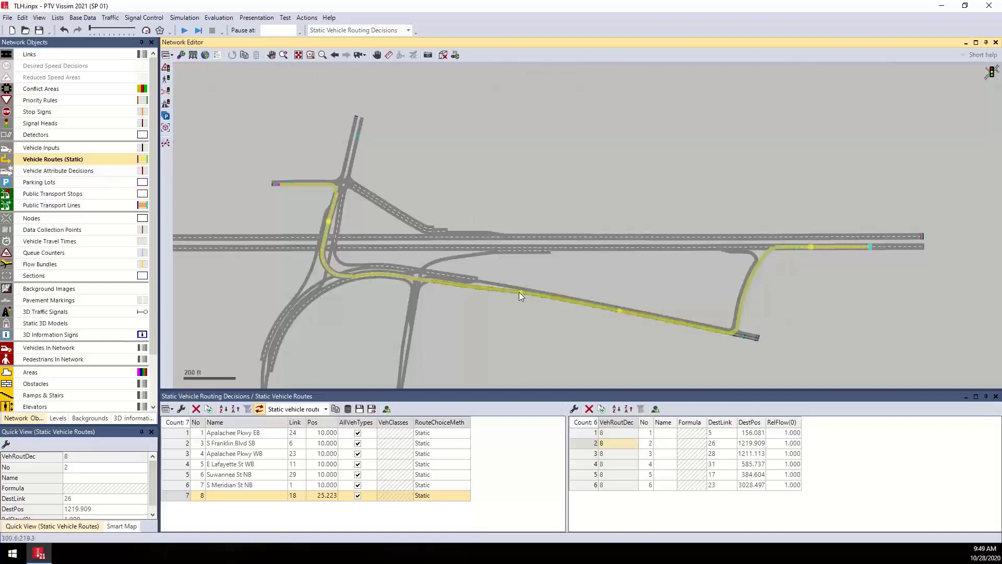
left_click_drag(520, 292, 516, 273)
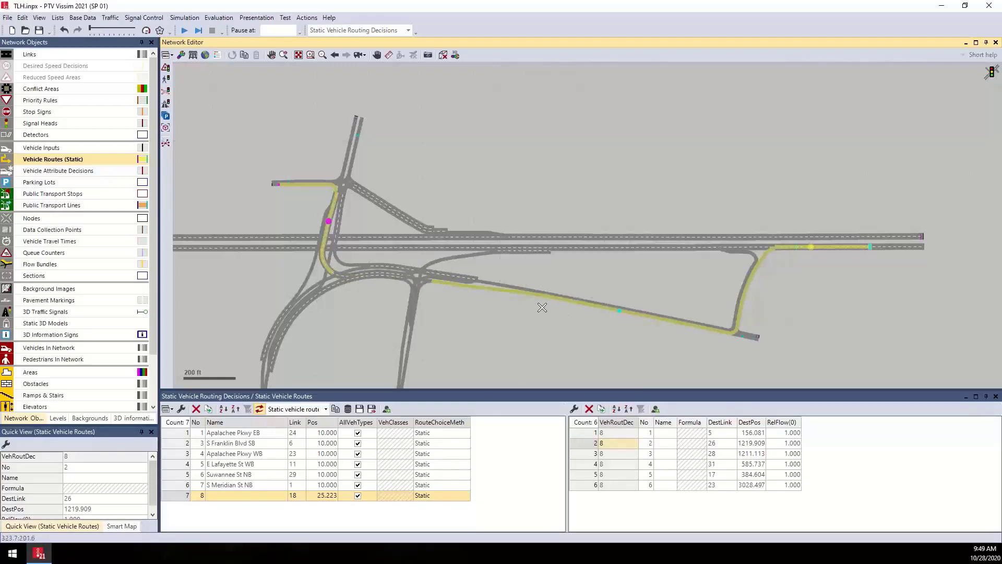
left_click_drag(547, 304, 510, 253)
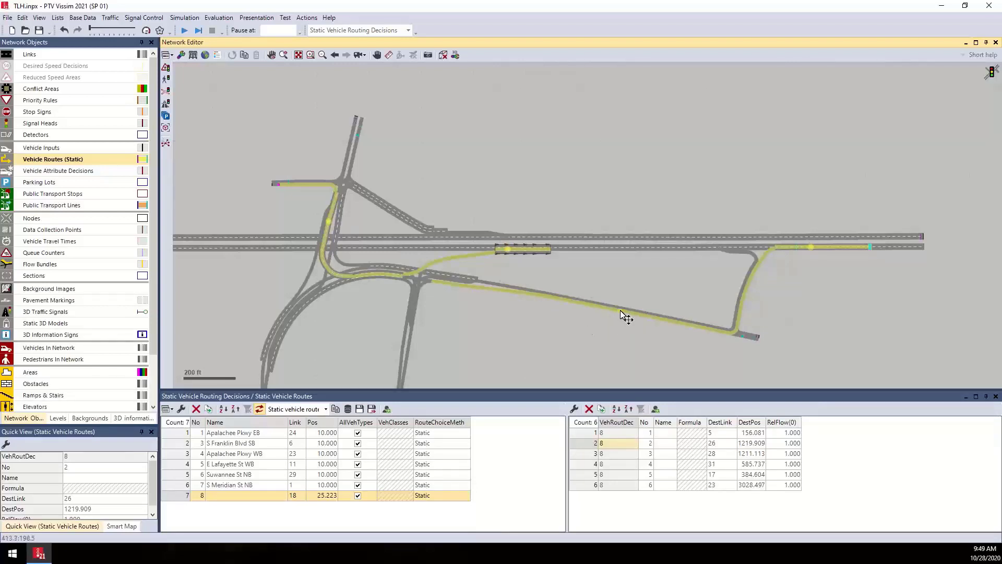
left_click_drag(620, 310, 793, 250)
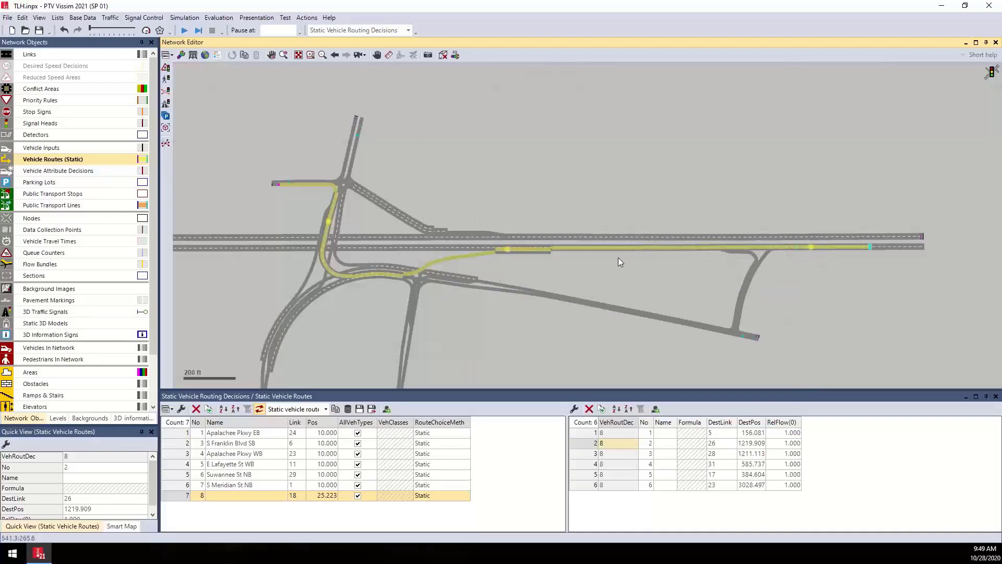
left_click_drag(511, 250, 817, 255)
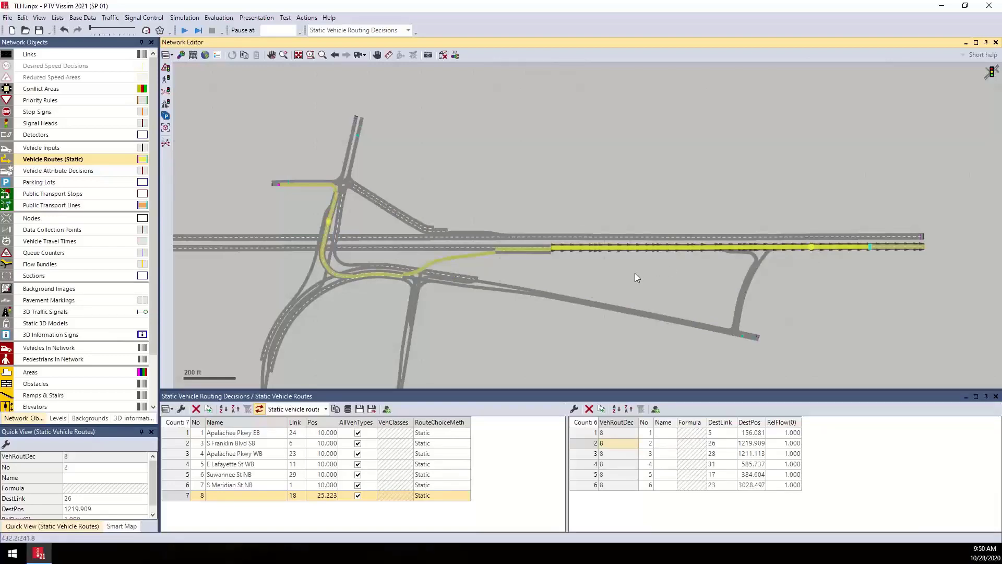
left_click(597, 269)
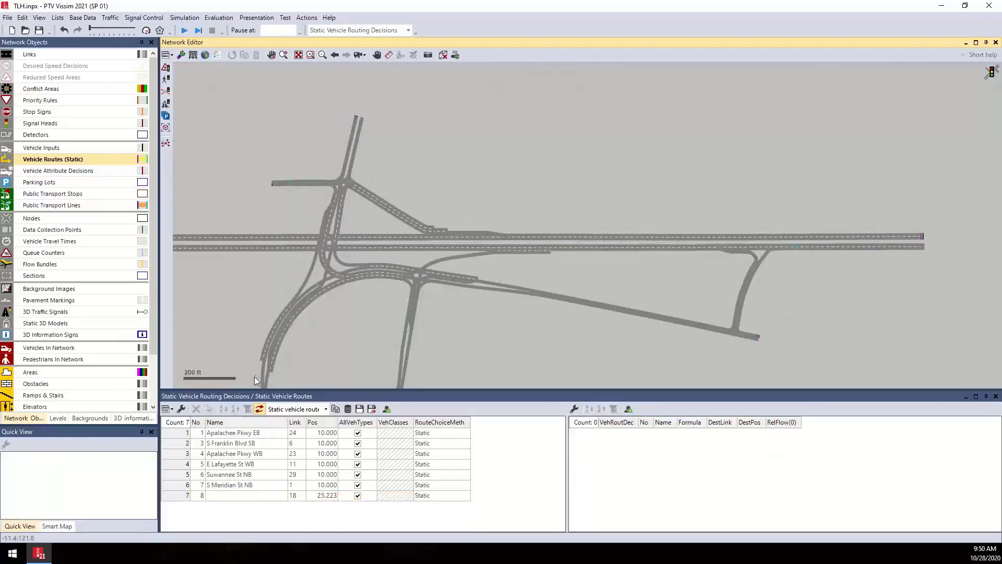
Reselect the routing decision on link 18 and step through its route paths from the link 23 route to the link 26 route
left_click(184, 495)
left_click(583, 484)
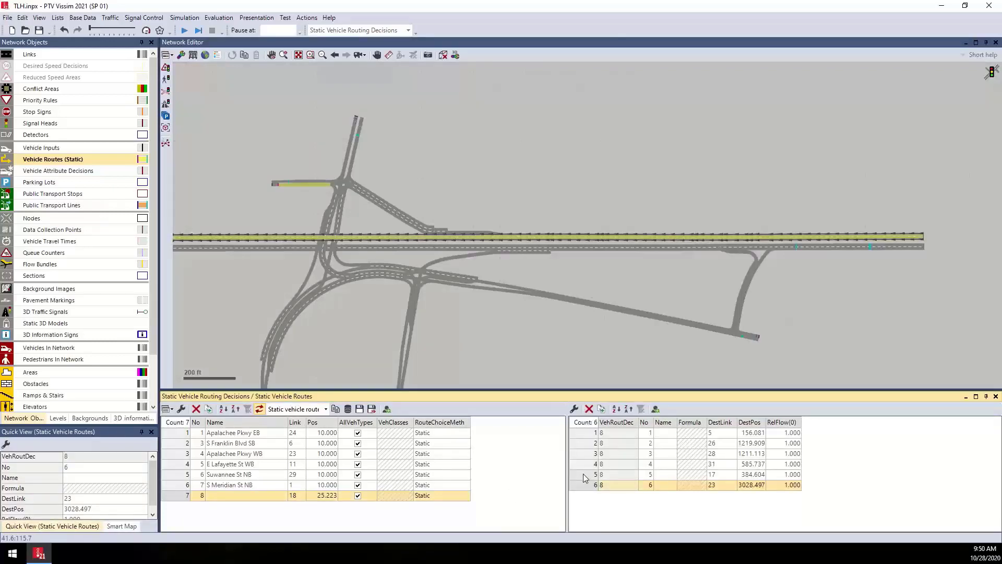
key("Up")
key("Up")
key("Up")
key("Up")
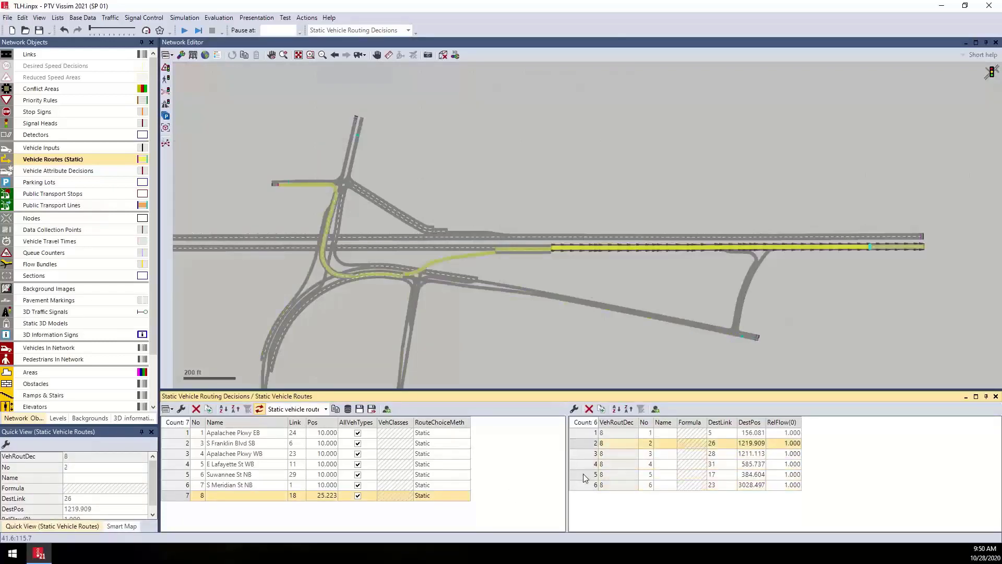
Check and fix all routes, examine the static route flagged in the messages against the network, and close the messages
right_click(555, 314)
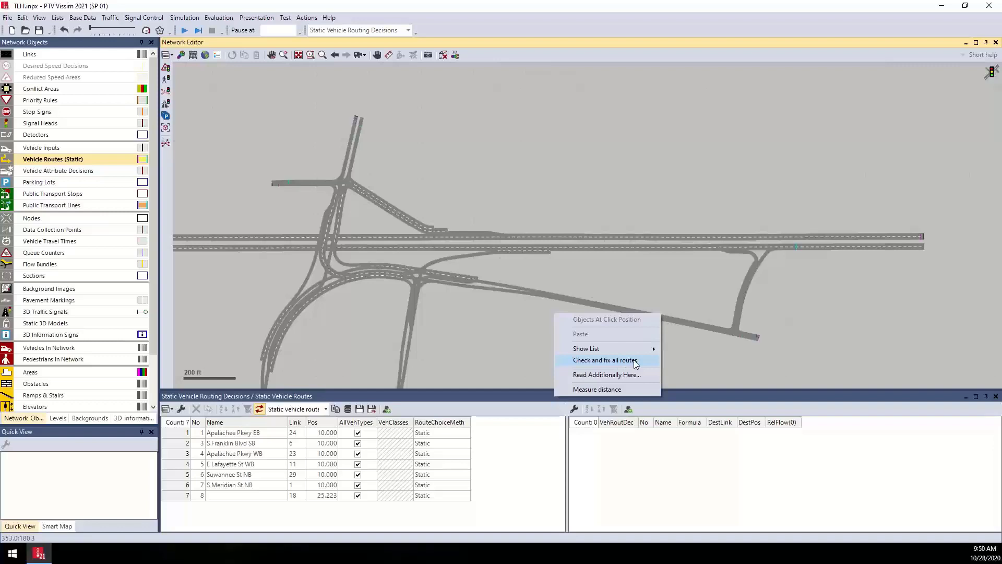
left_click(634, 361)
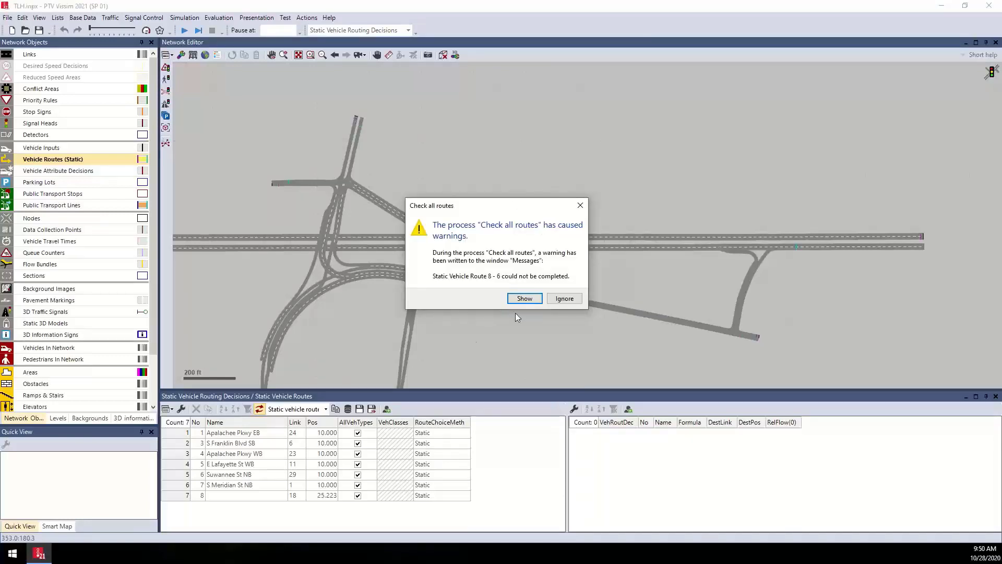
left_click(524, 298)
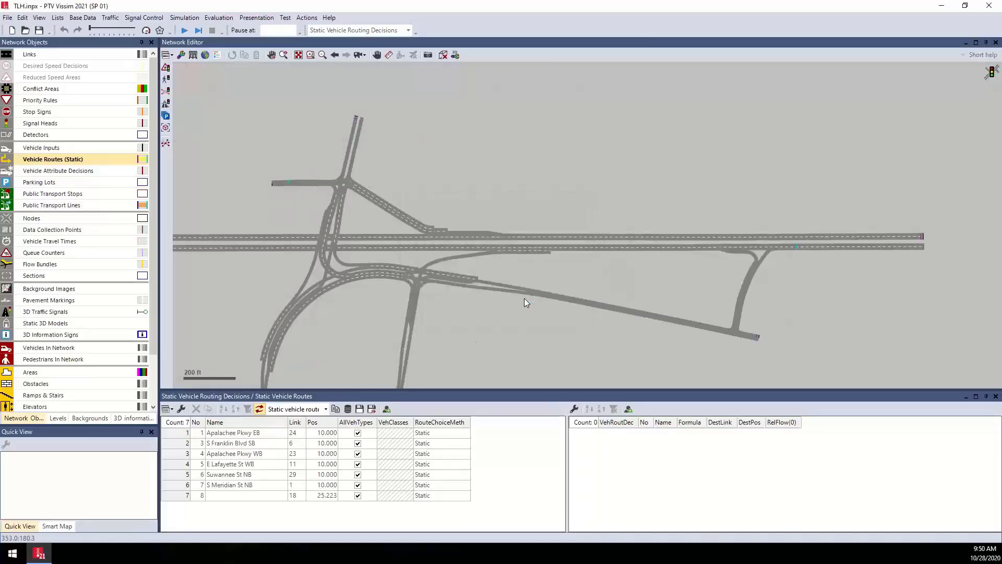
left_click(462, 235)
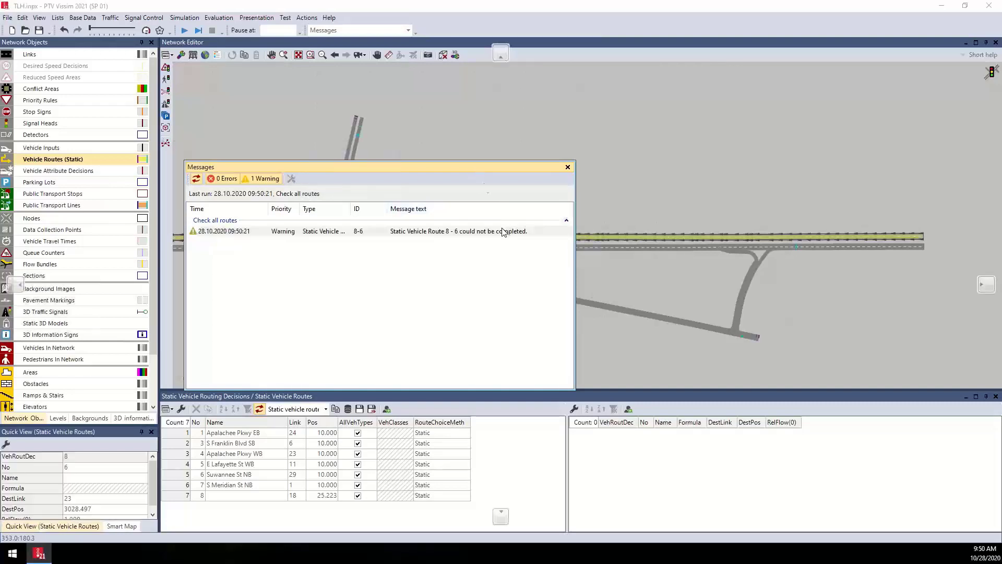
left_click_drag(463, 167, 567, 317)
left_click_drag(415, 182, 527, 175)
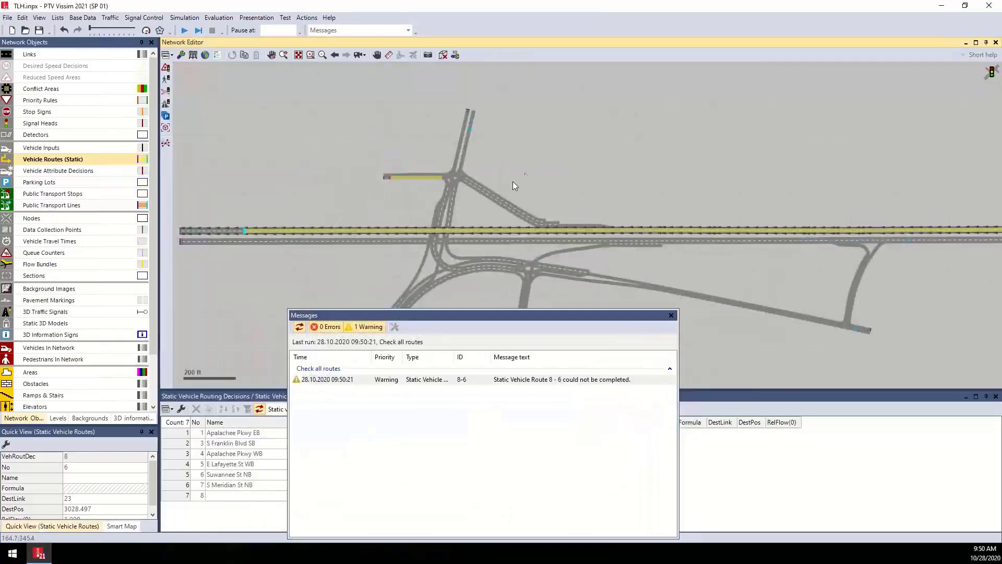
left_click(407, 380)
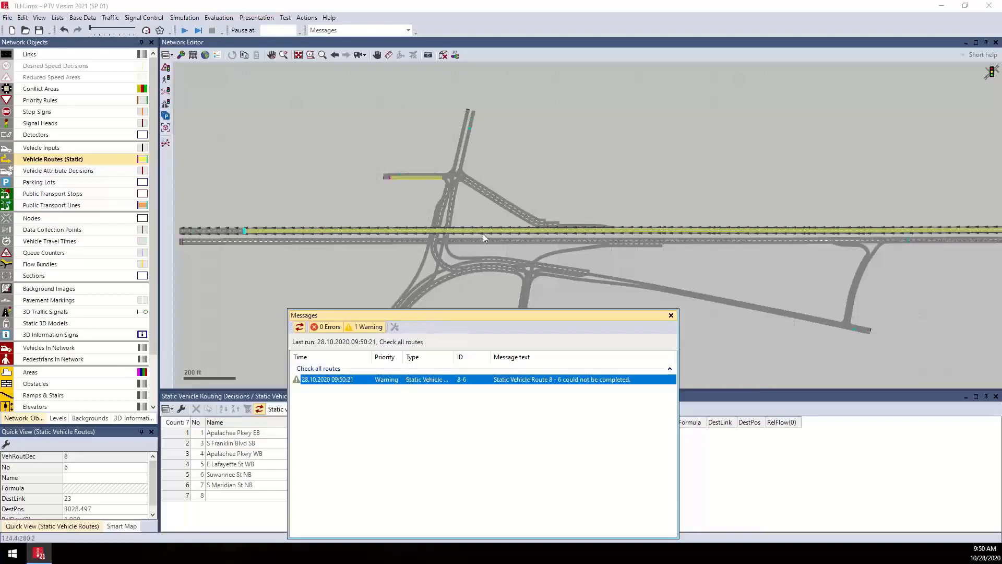
left_click(671, 315)
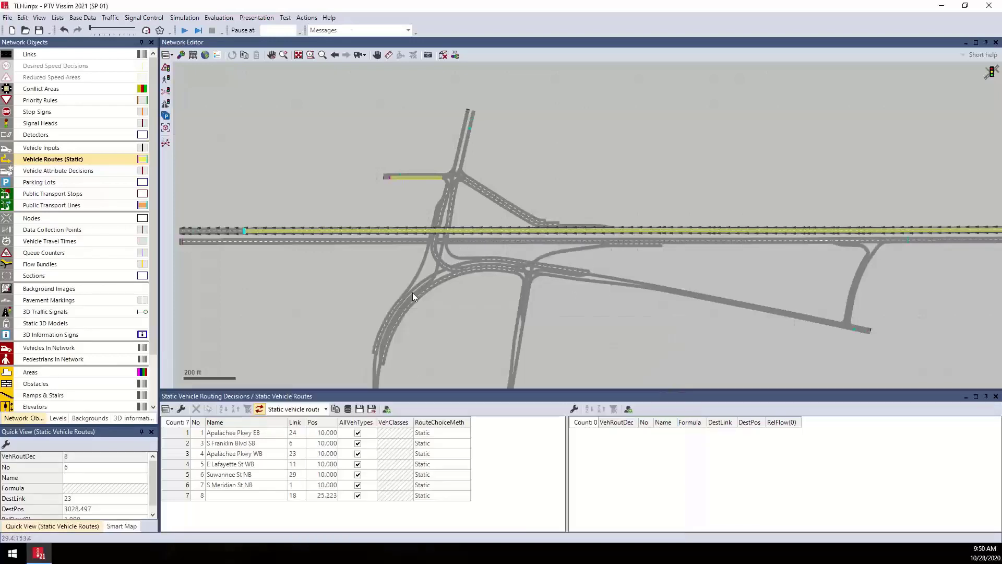
Delete the static route to link 23 from the routing decision on link 18
left_click(180, 495)
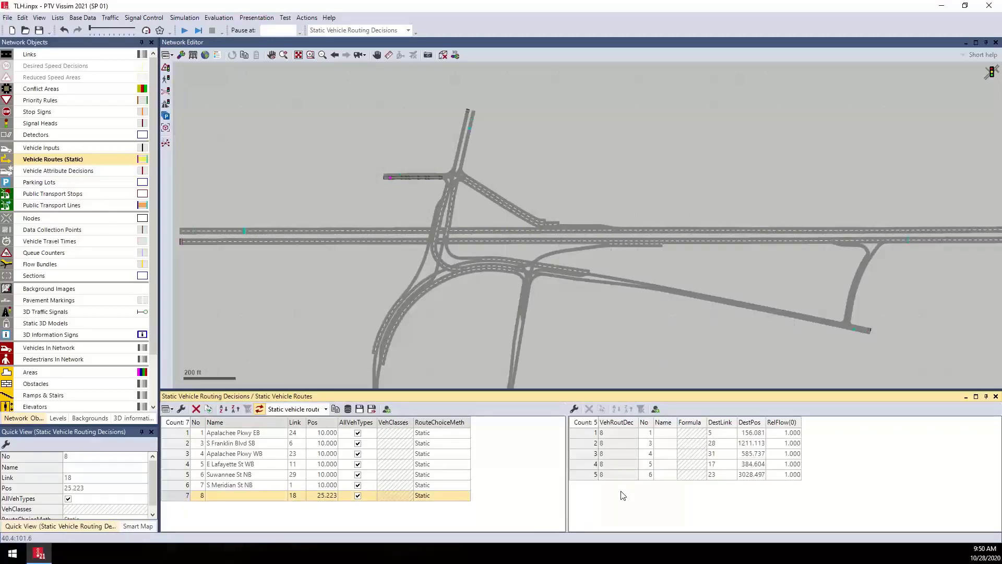
left_click(591, 475)
key("Delete")
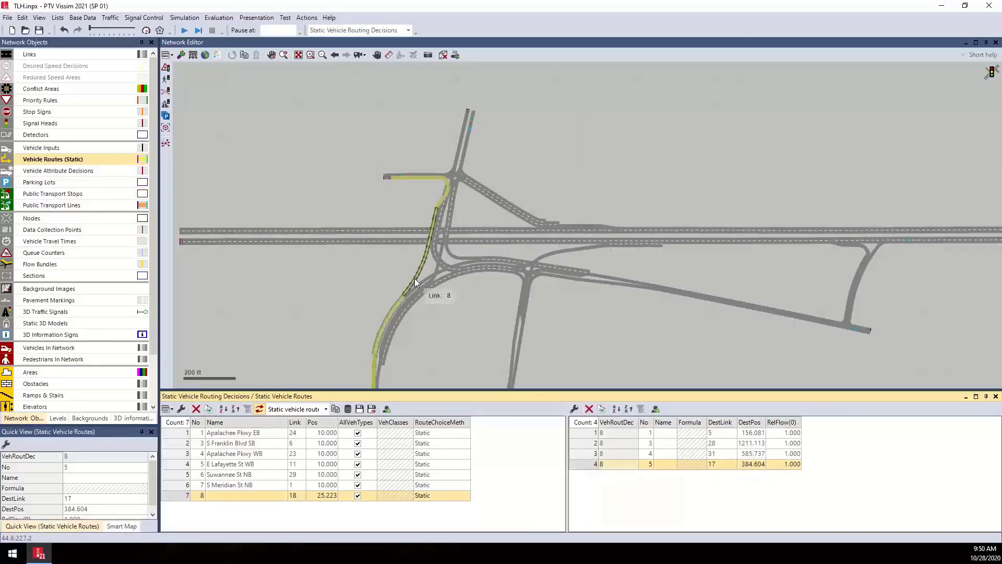
Complete route 5 of decision 8 to link 17 as shown, and close the static vehicle routing decisions list
left_click(422, 266)
left_click_drag(421, 266, 386, 265)
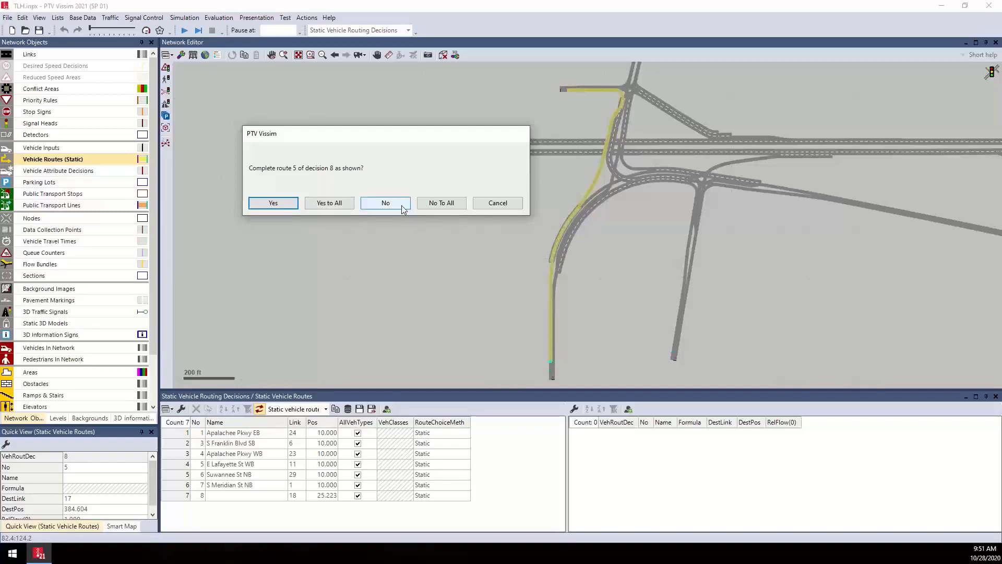
left_click(269, 204)
left_click(996, 396)
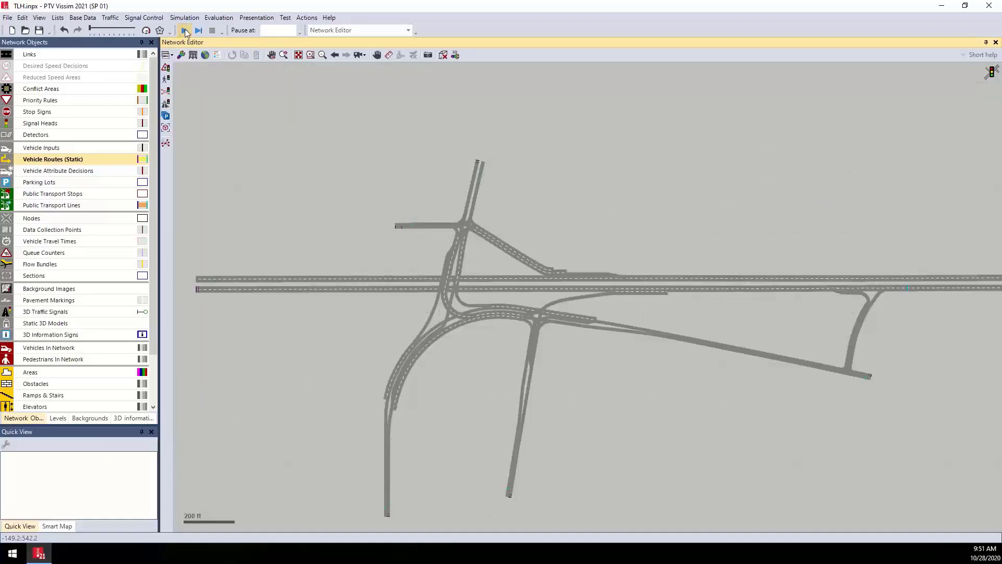
Start the simulation without saving the changes and watch the traffic around the interchange
left_click(185, 31)
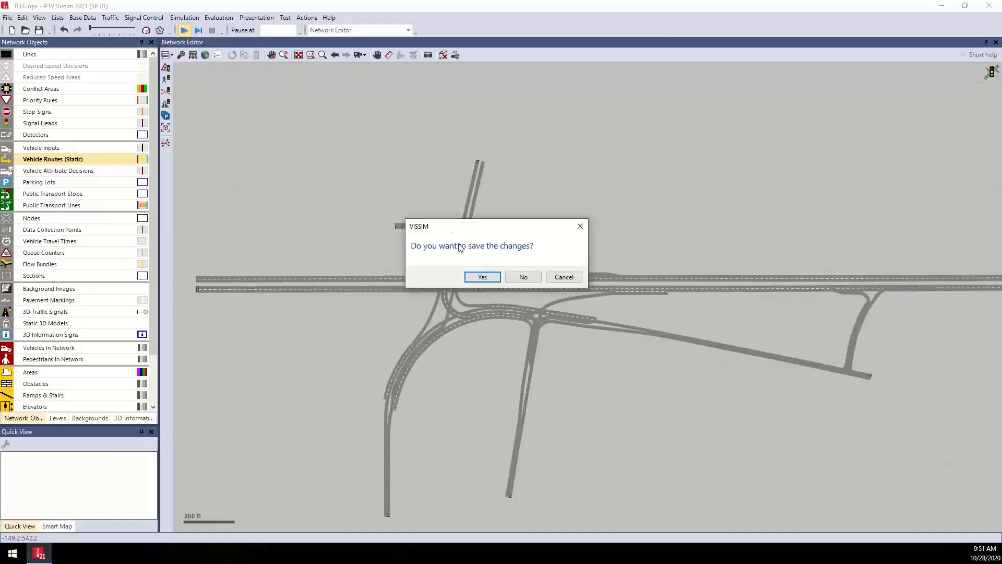
left_click(523, 277)
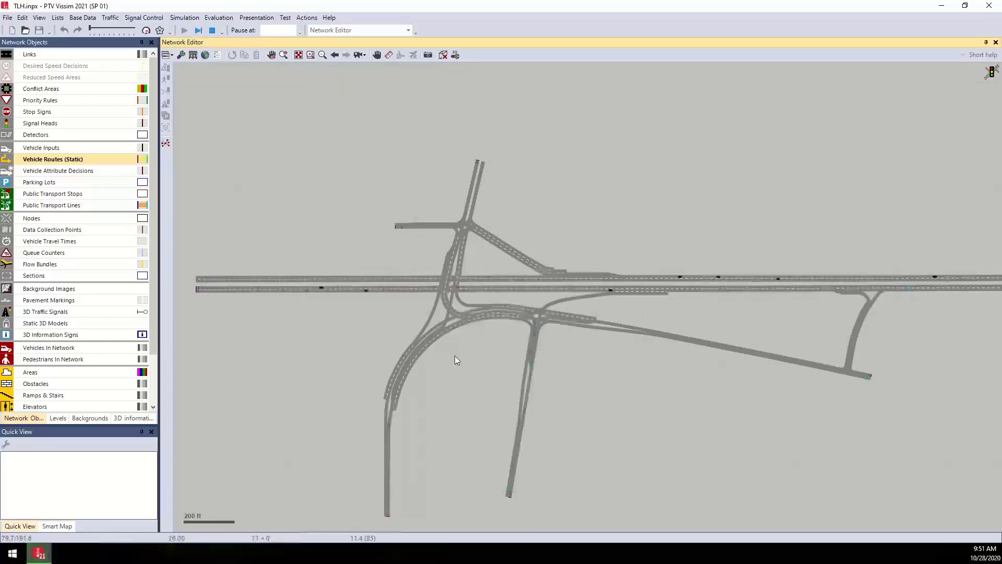
scroll(455, 356, "up", 3)
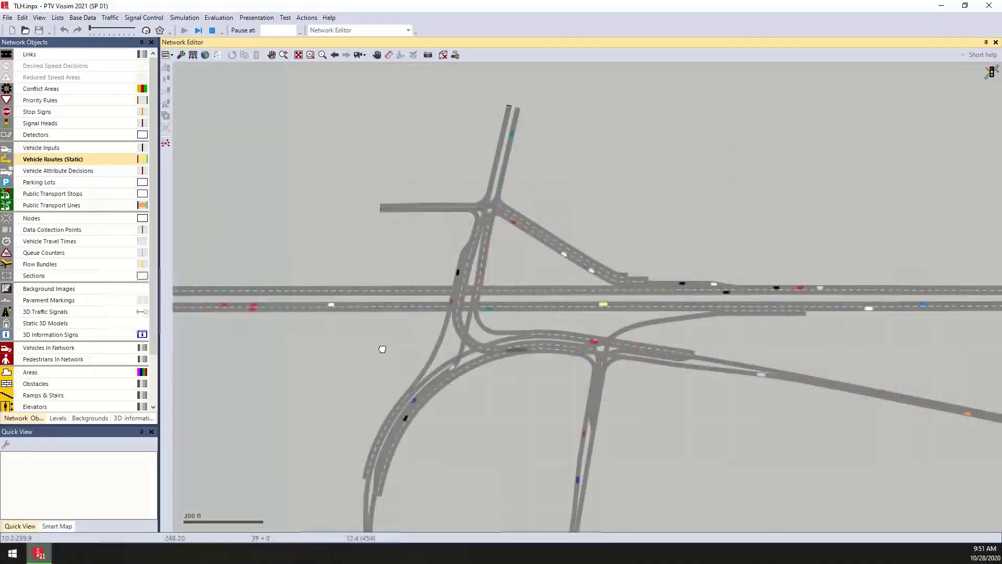
left_click_drag(381, 350, 412, 357)
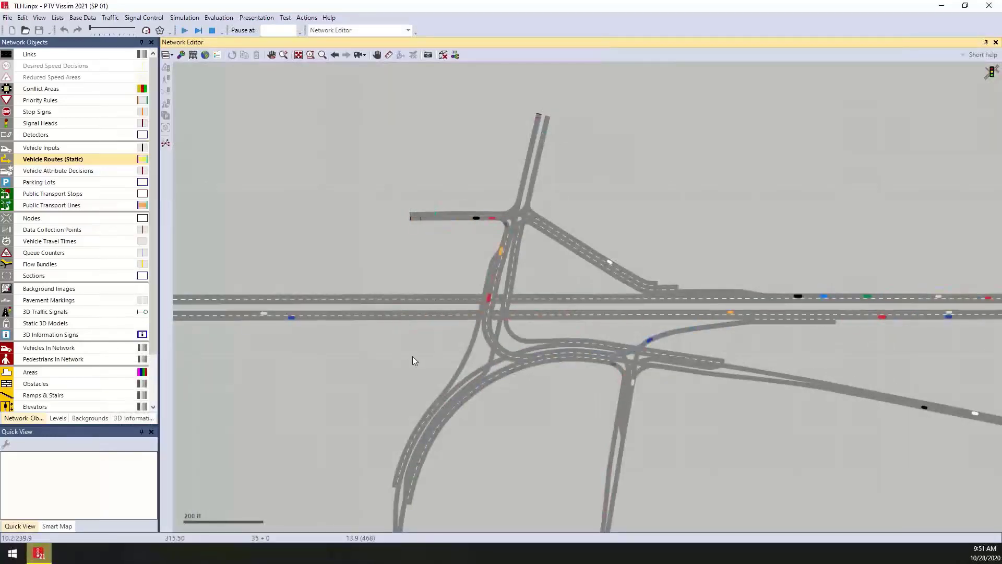
Advance the simulation in single steps and select the red car on link 7 where it crosses the mainline
left_click(198, 31)
left_click(197, 31)
left_click(197, 30)
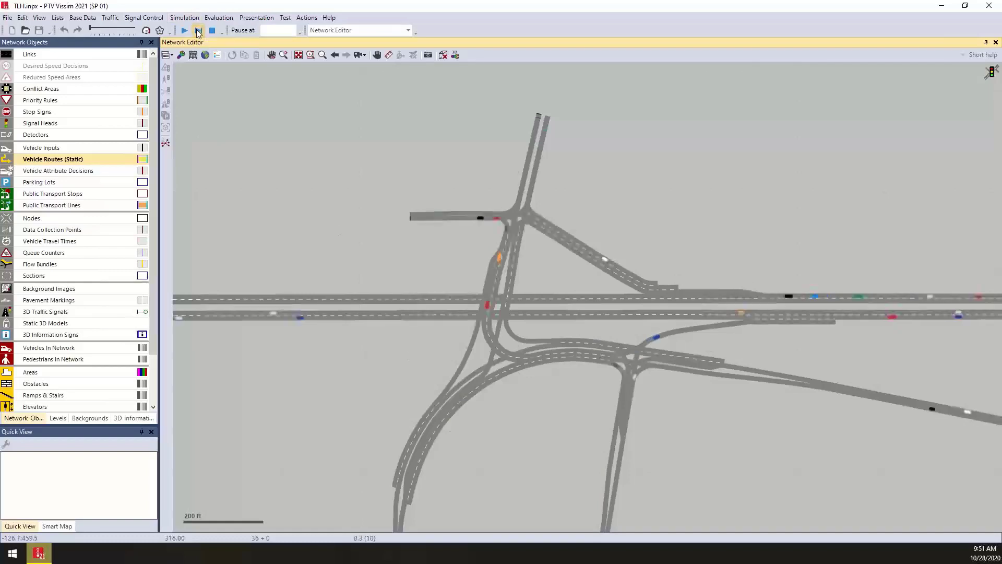
left_click(197, 31)
left_click(197, 31)
left_click_drag(477, 277, 416, 214)
scroll(508, 234, "up", 3)
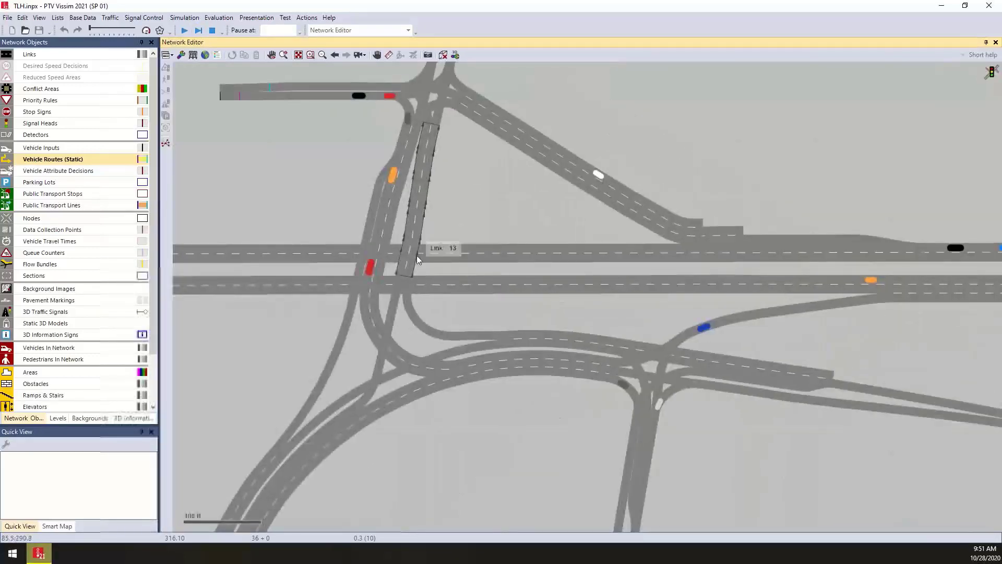
left_click(370, 267)
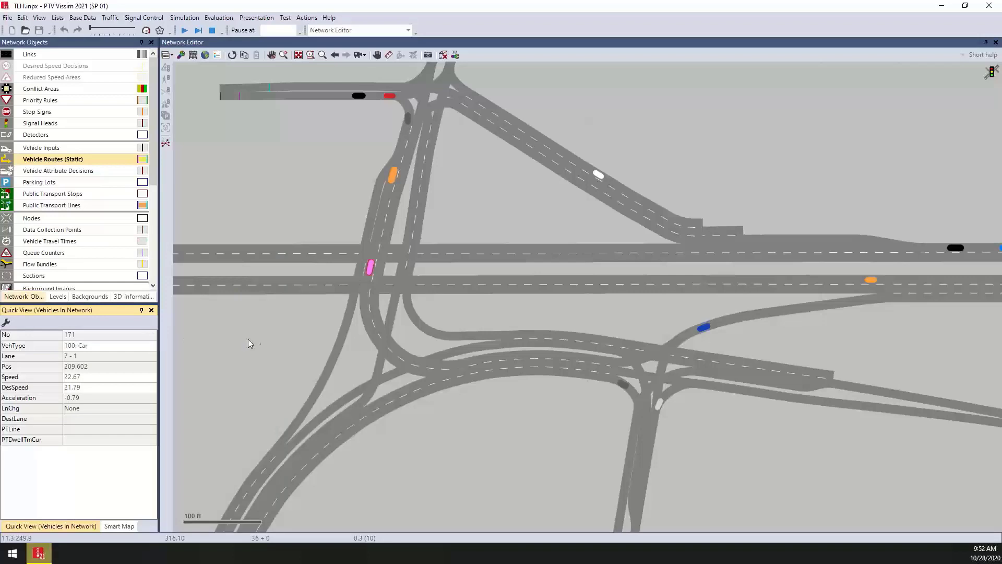
left_click_drag(266, 324, 315, 342)
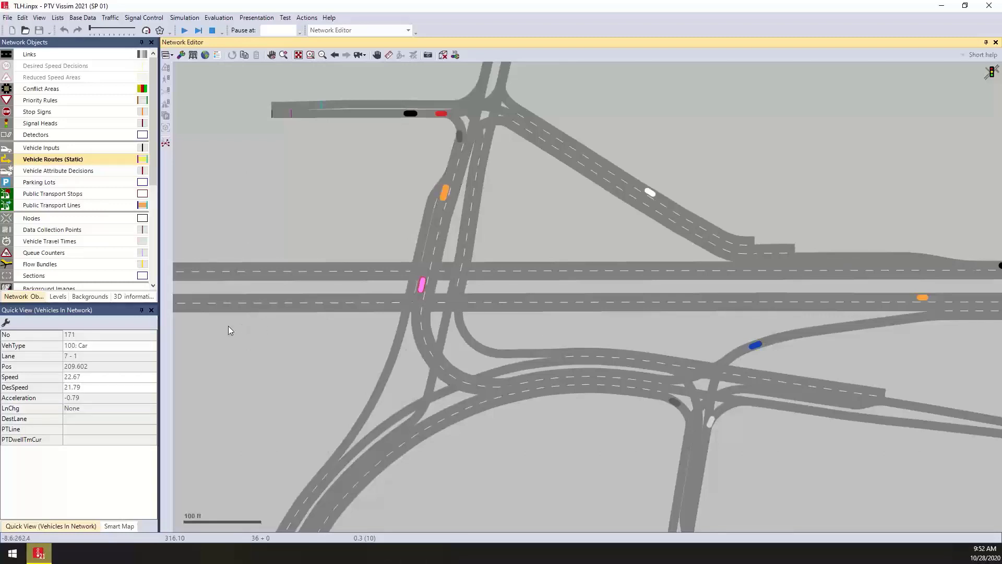
Add the Routing decision no and Route number attributes to the quick view of vehicles in the network
left_click(7, 323)
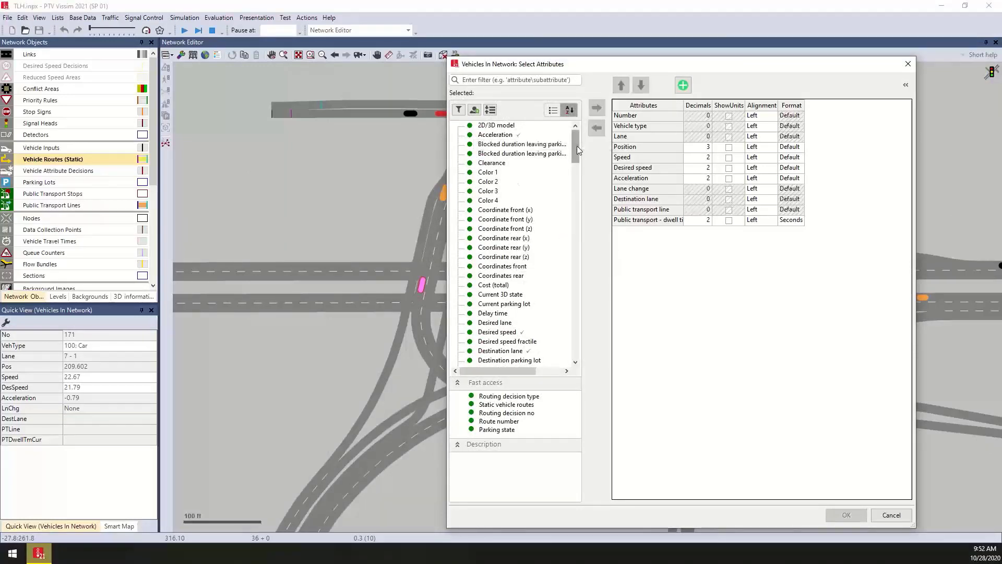
left_click_drag(578, 145, 574, 302)
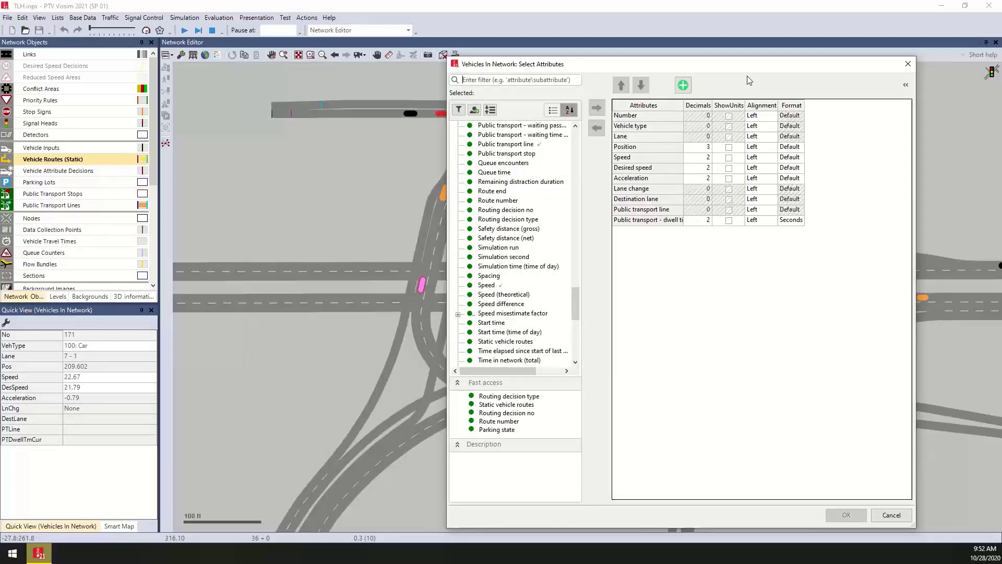
type("rou")
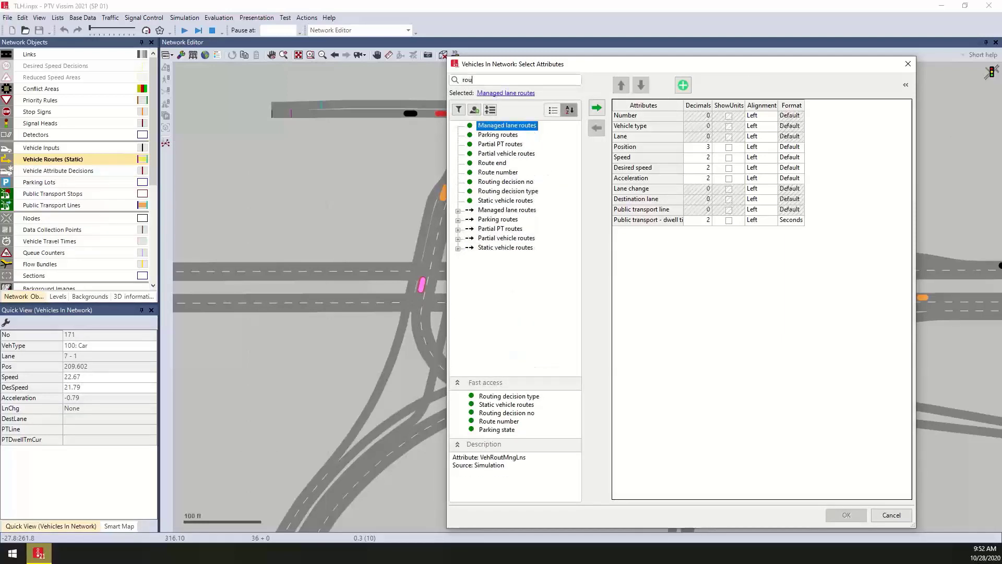
double_click(519, 183)
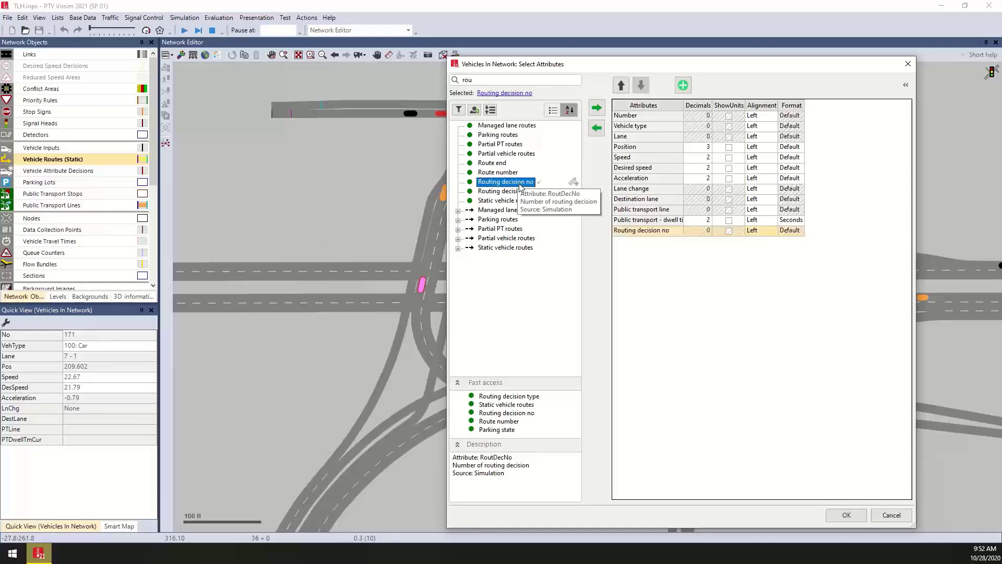
double_click(499, 173)
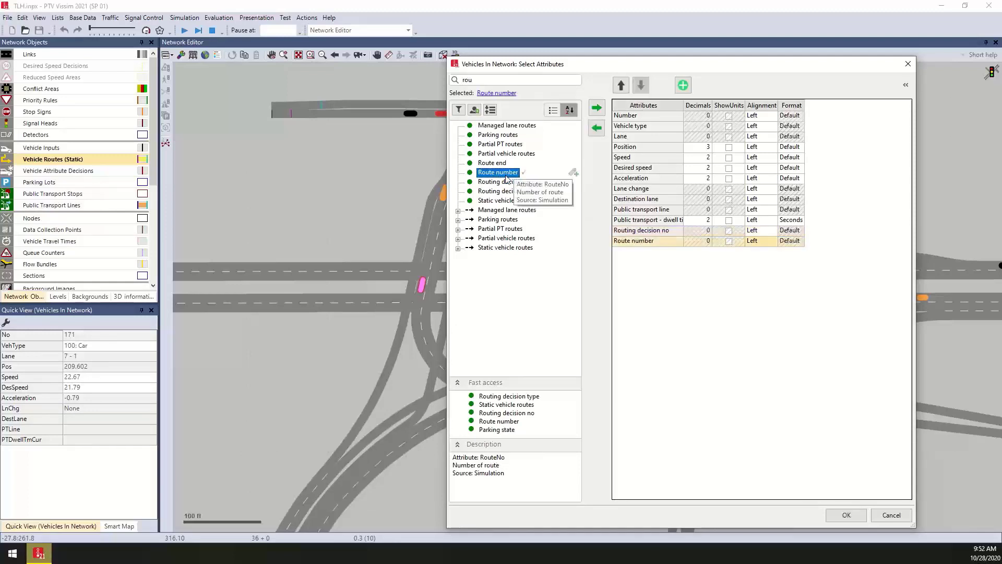
left_click(841, 519)
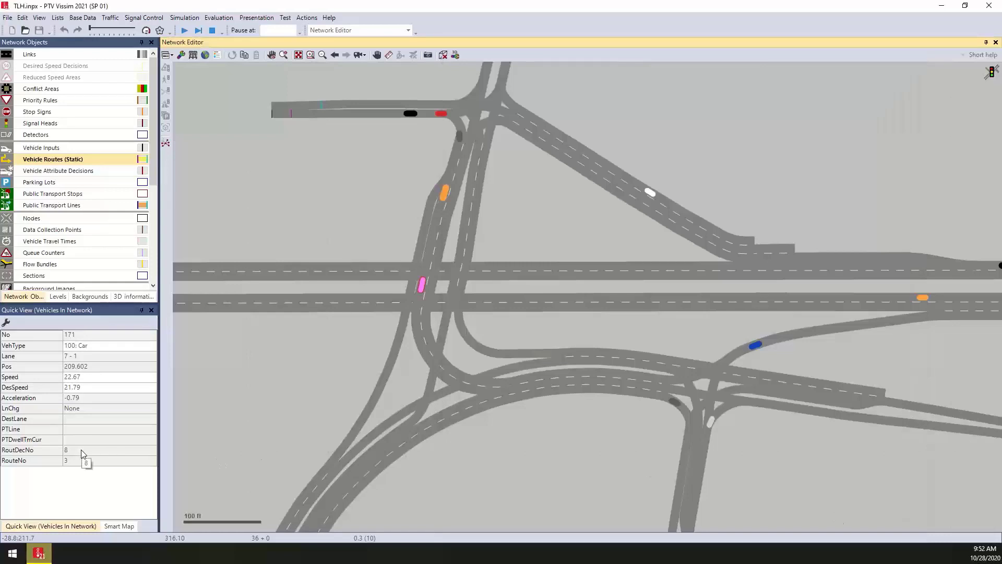
left_click(89, 452)
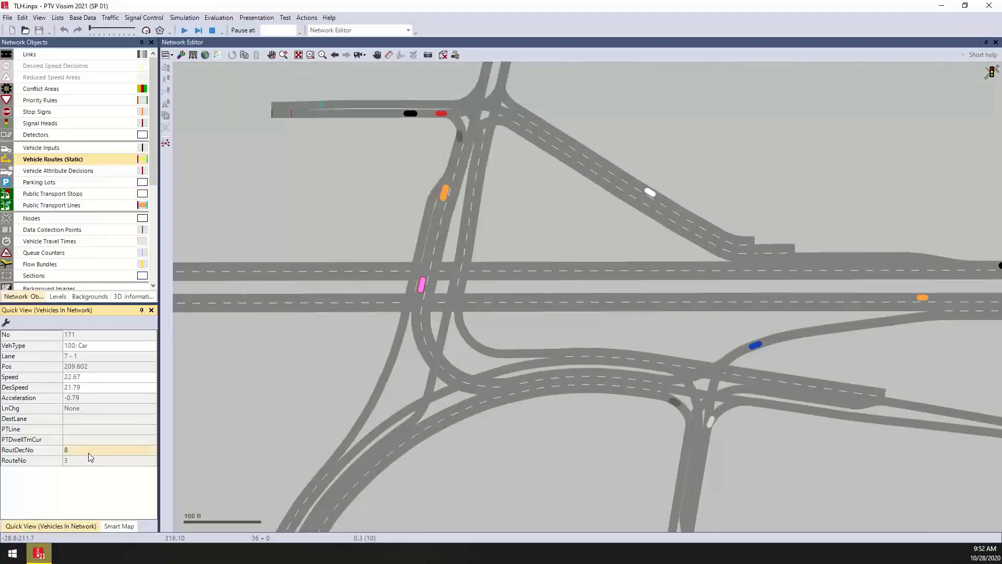
Show the static vehicle routing decisions list and display route 3 of decision 8 in the network to trace its course
right_click(85, 159)
mouse_move(127, 168)
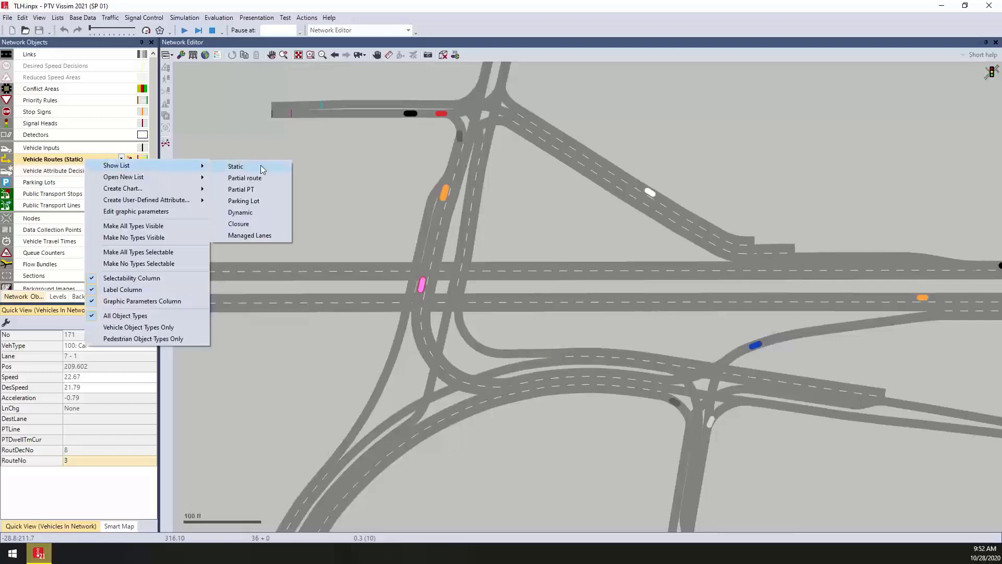
left_click(261, 165)
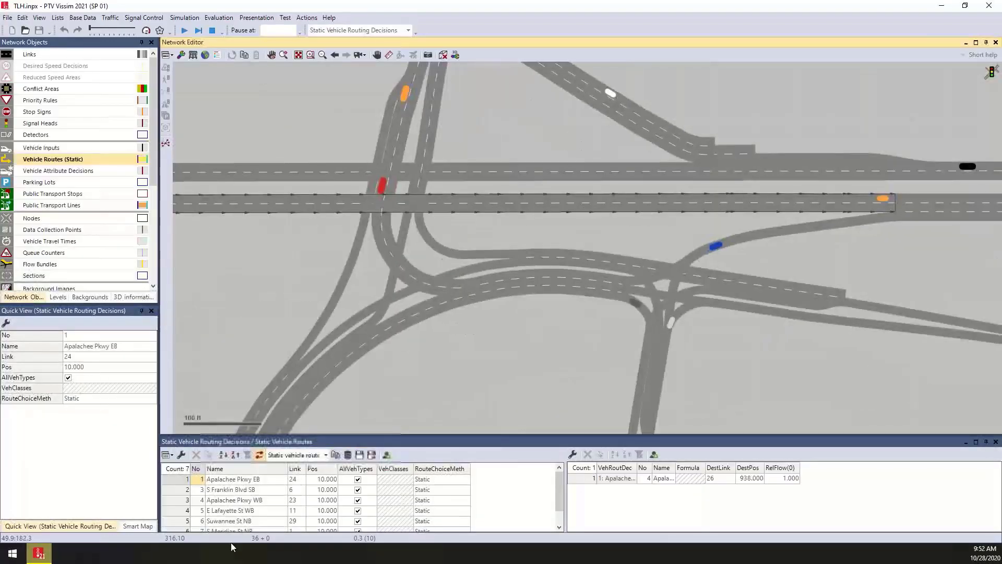
left_click_drag(285, 435, 285, 370)
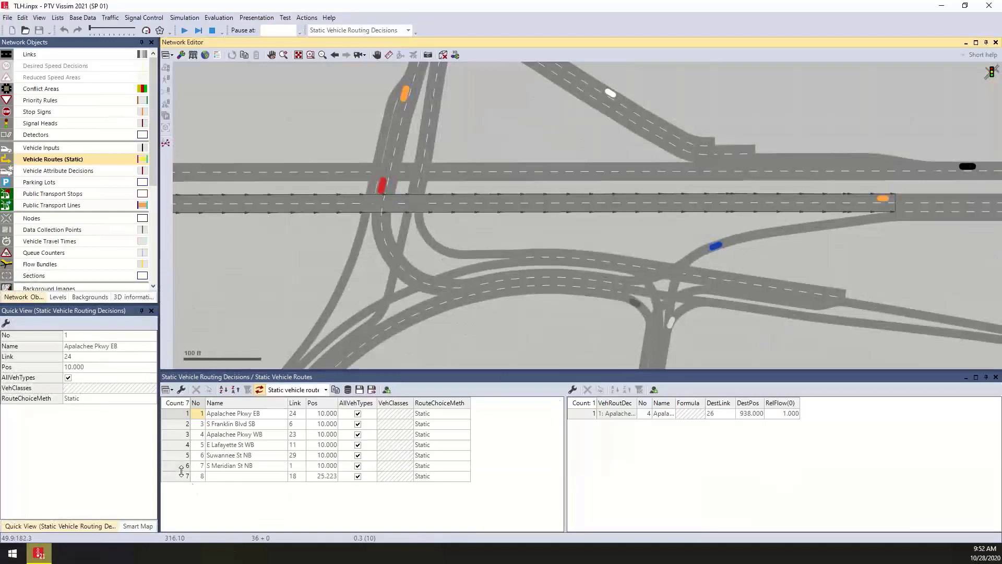
left_click(177, 477)
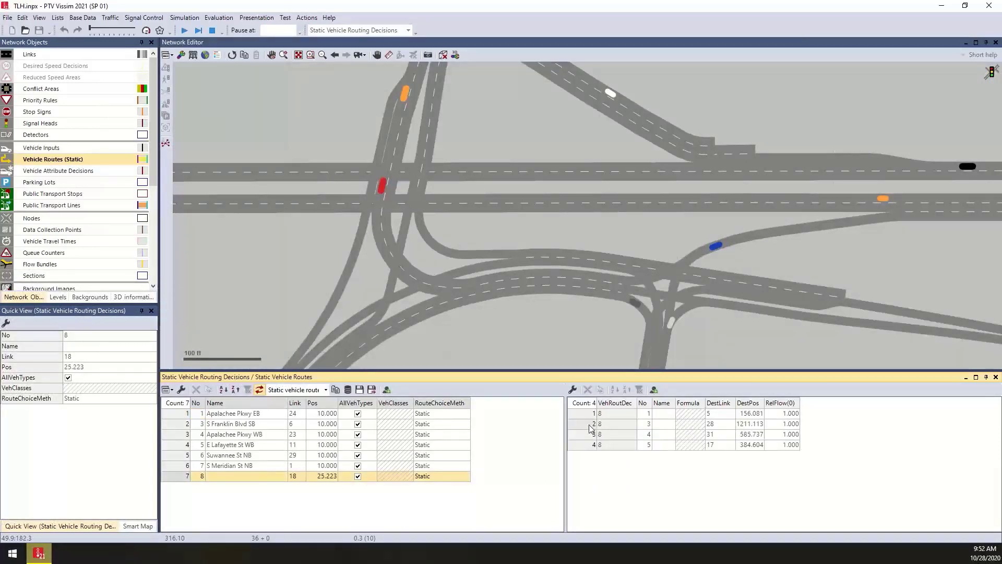
left_click(646, 425)
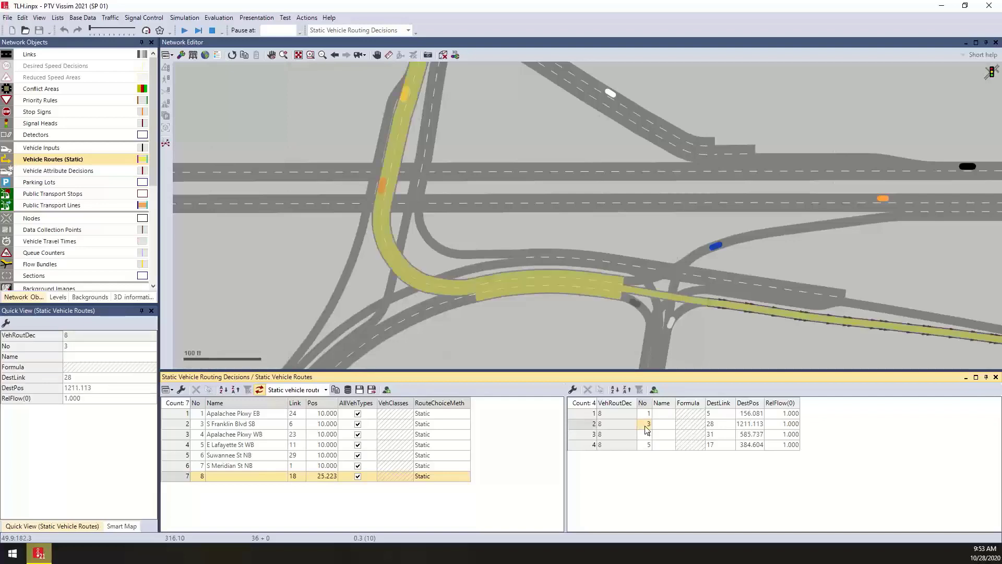
scroll(621, 286, "down", 5)
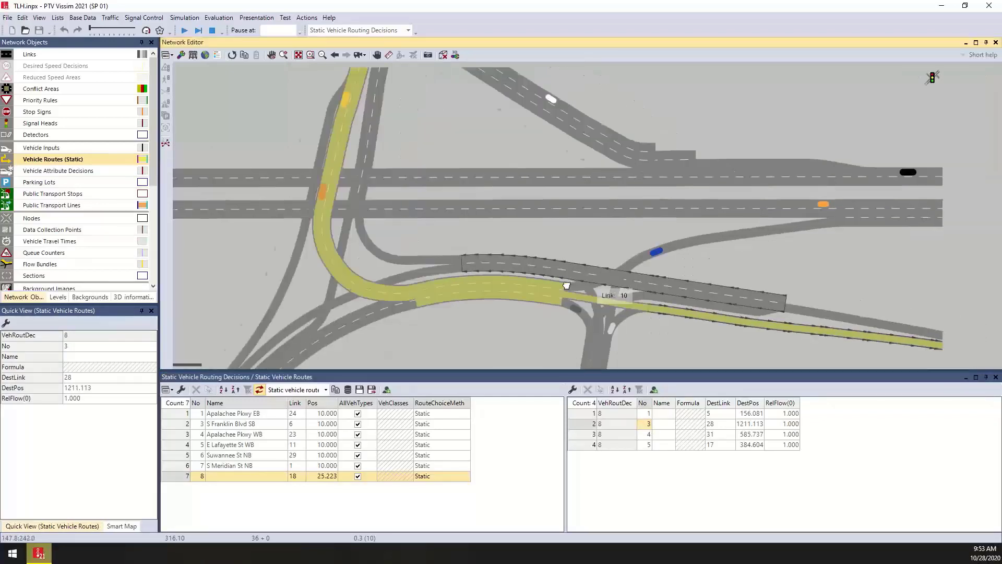
scroll(639, 275, "up", 5)
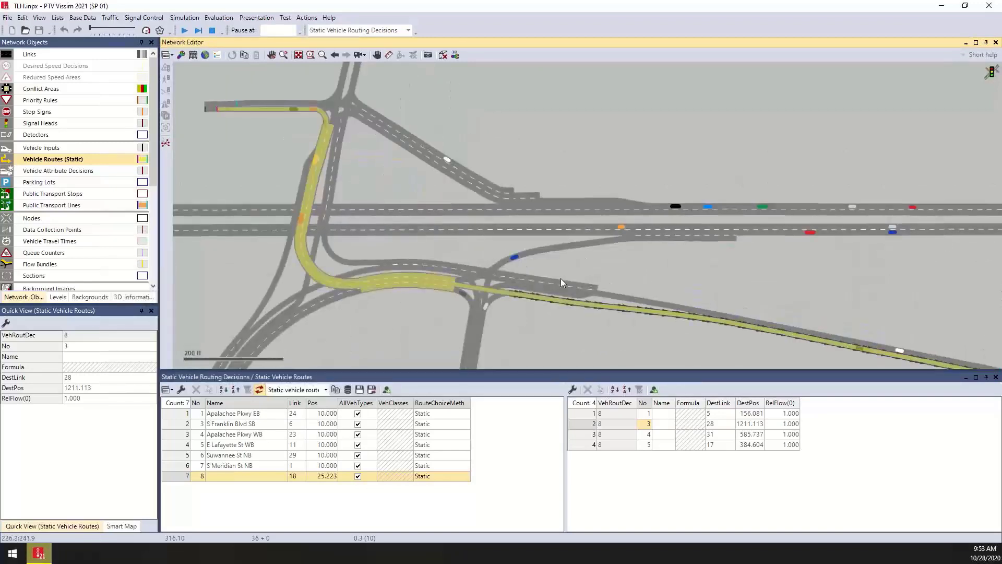
left_click_drag(575, 273, 598, 273)
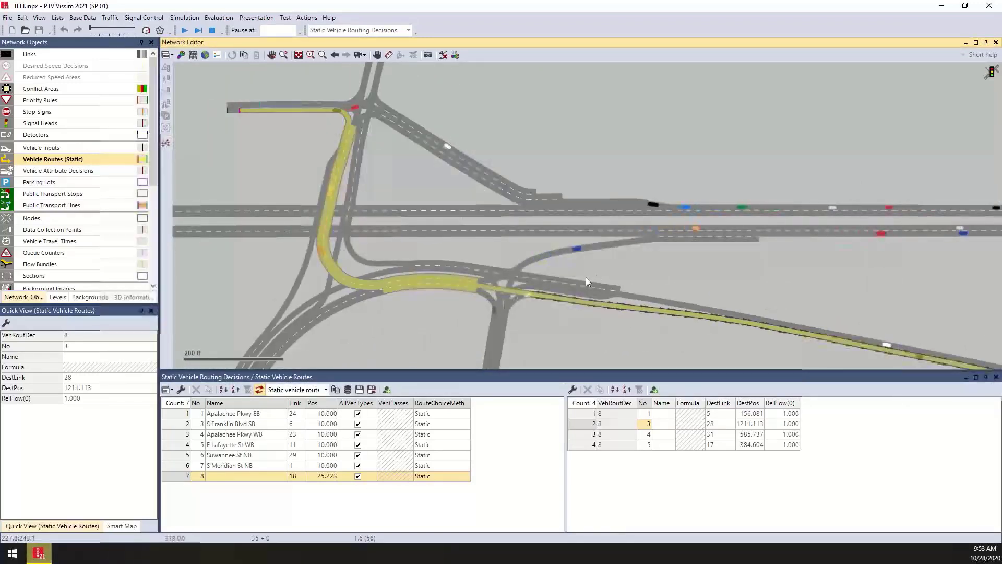
Close the static vehicle routing decisions list, watch the traffic around the interchange and stop the simulation
left_click(423, 327)
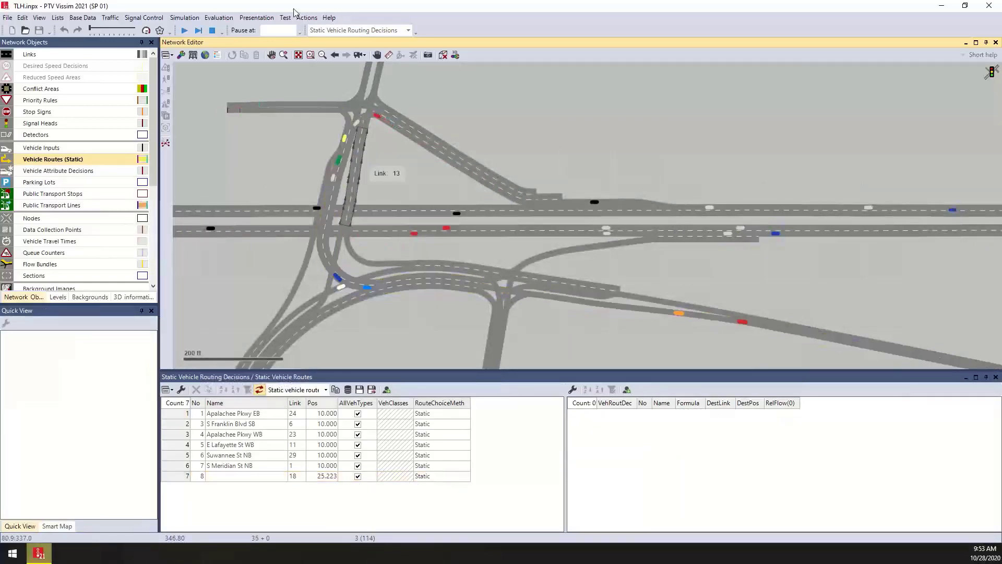
left_click(996, 377)
left_click_drag(565, 368, 643, 429)
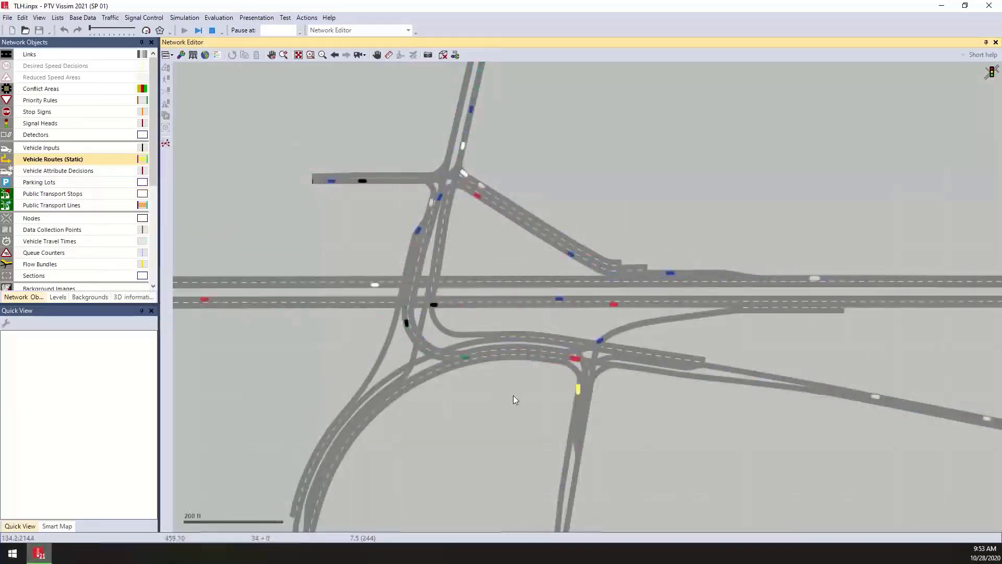
left_click_drag(512, 395, 589, 414)
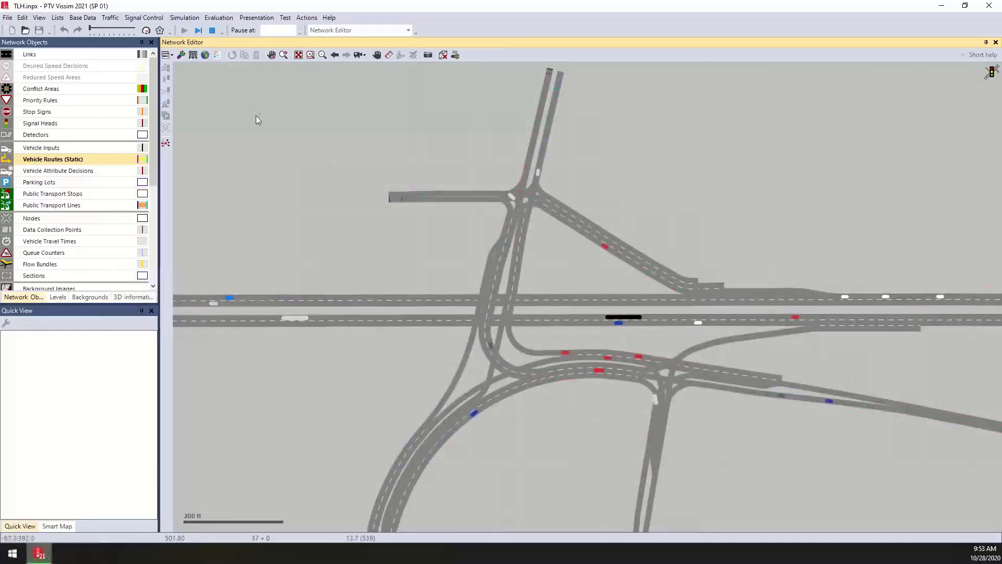
left_click(215, 30)
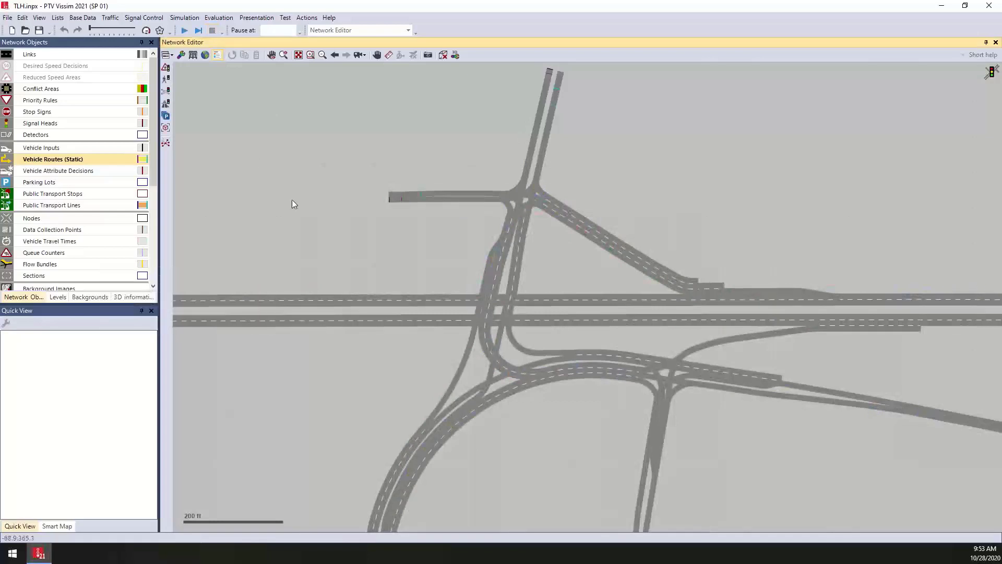
Open the links list and set its related list to static vehicle routes
right_click(66, 55)
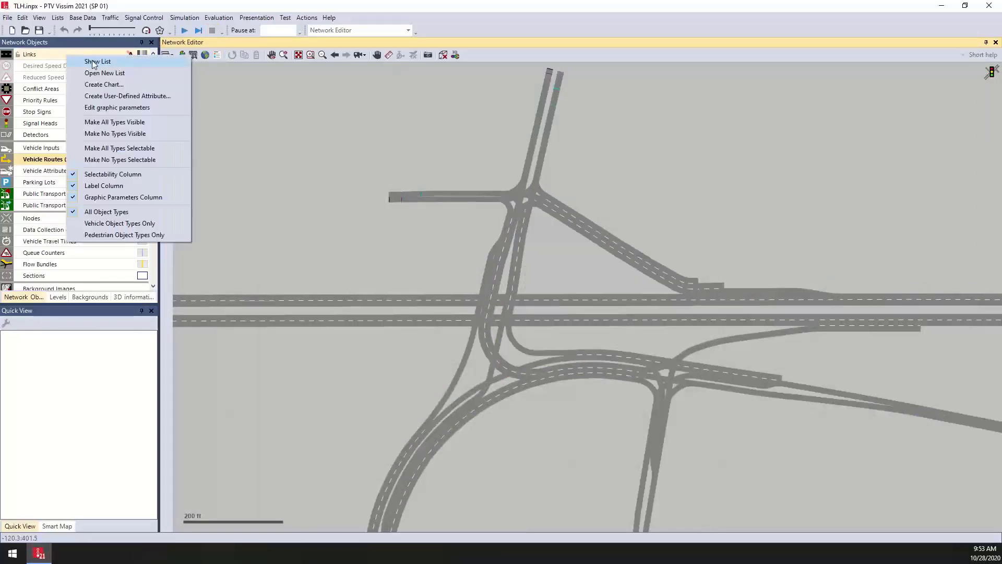
left_click(117, 61)
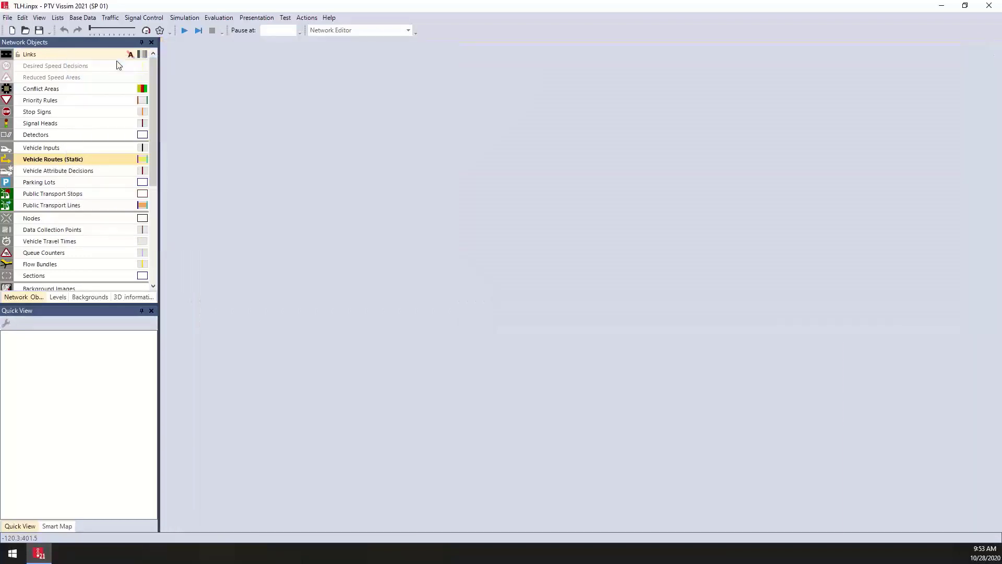
left_click_drag(409, 423, 414, 328)
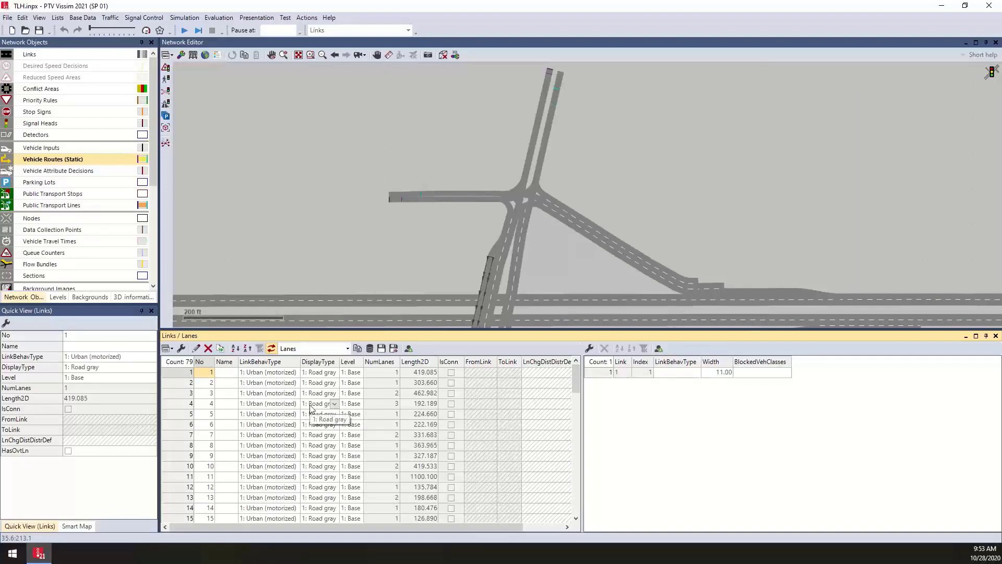
left_click(348, 349)
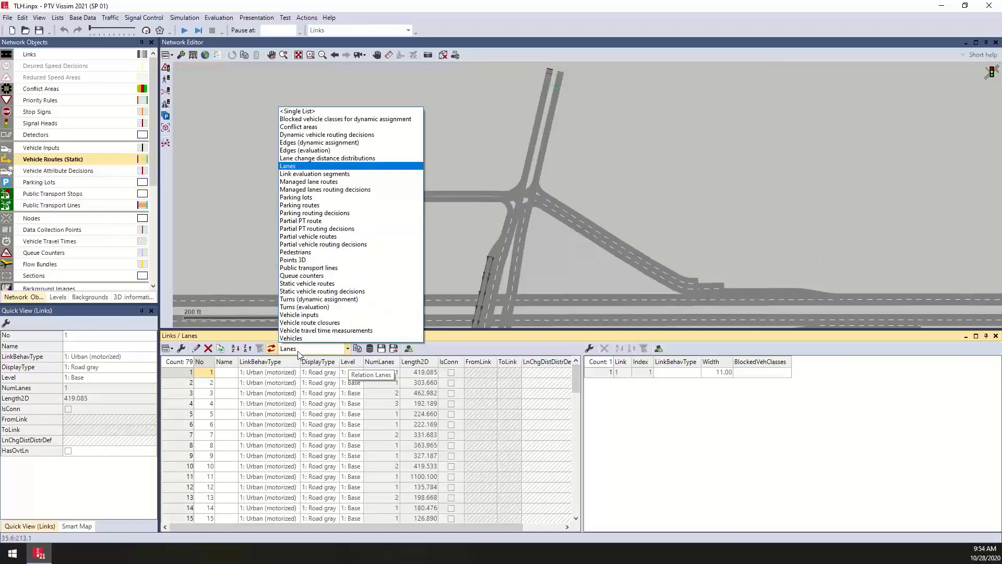
left_click(337, 285)
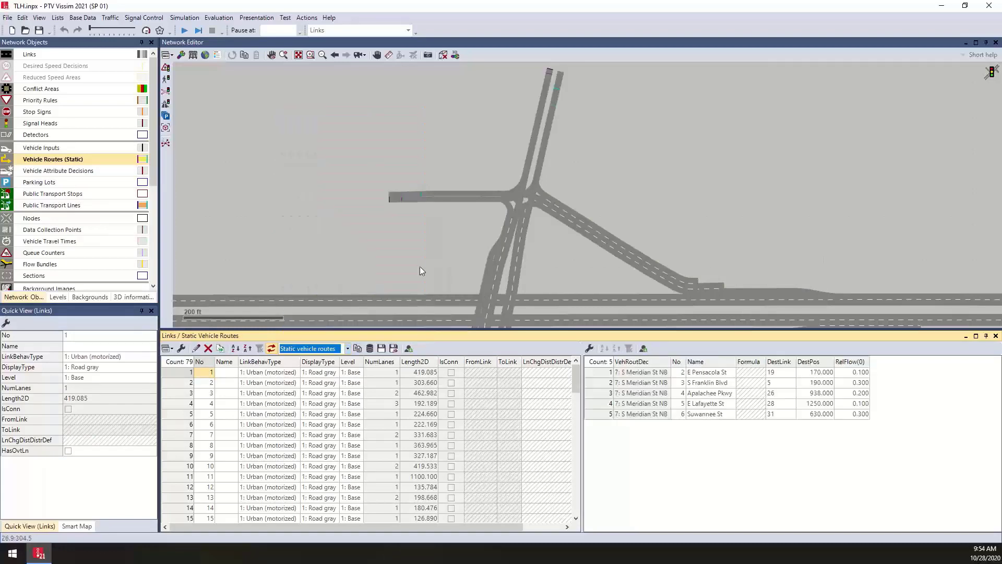
Select link 18 and go through the static routes that pass over it, viewing each one in the network
left_click(452, 201)
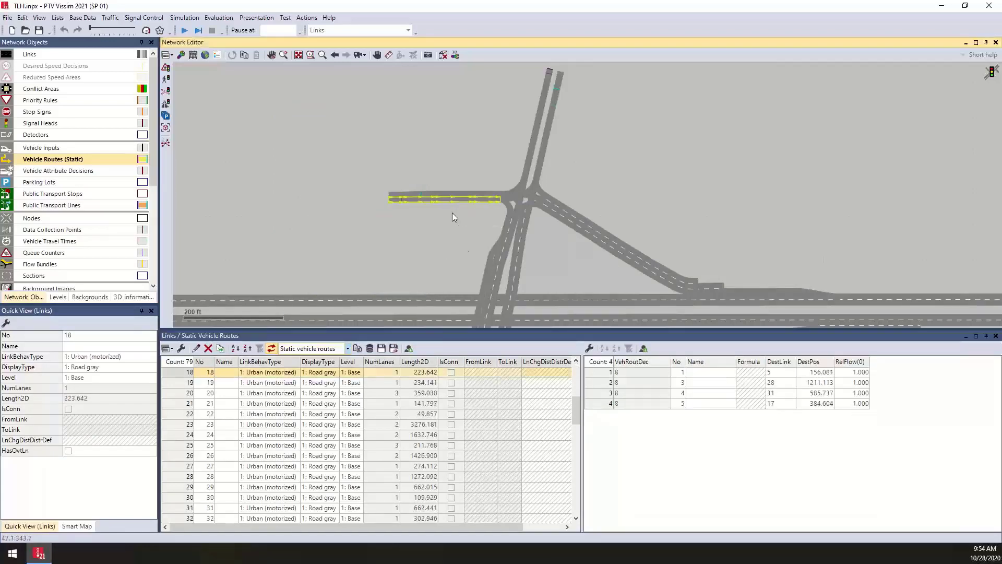
left_click(594, 372)
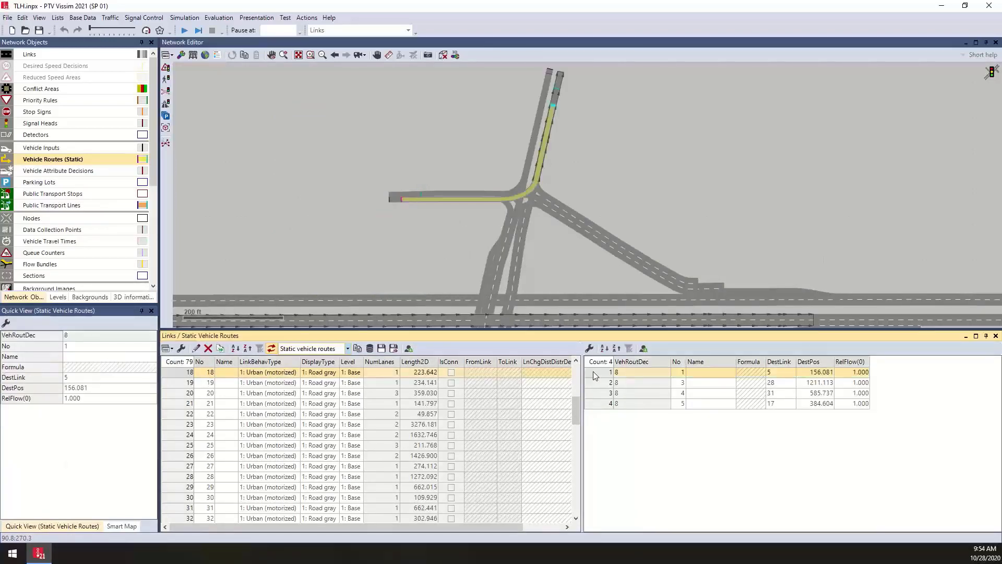
key("Down")
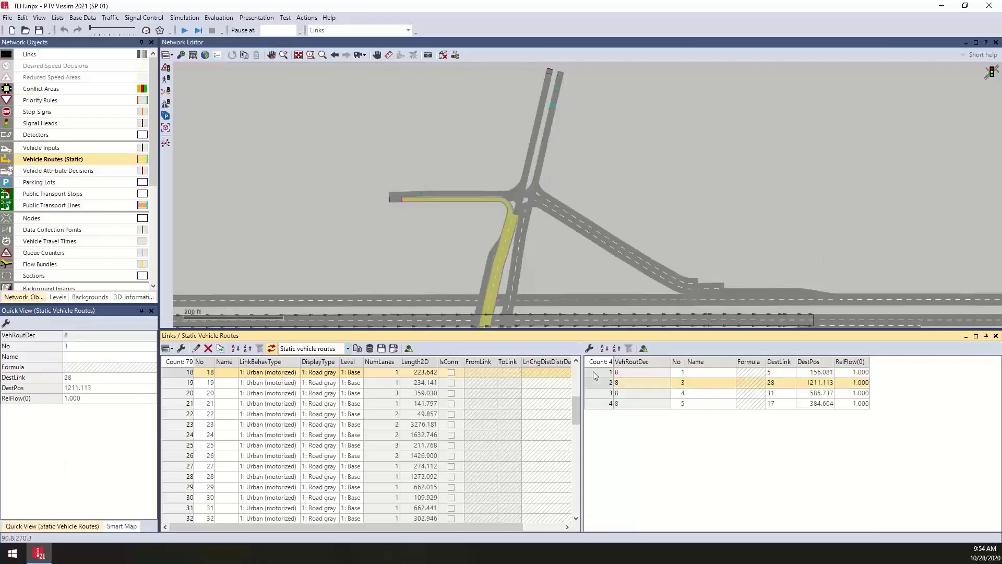
key("Down")
key("Down")
left_click(555, 246)
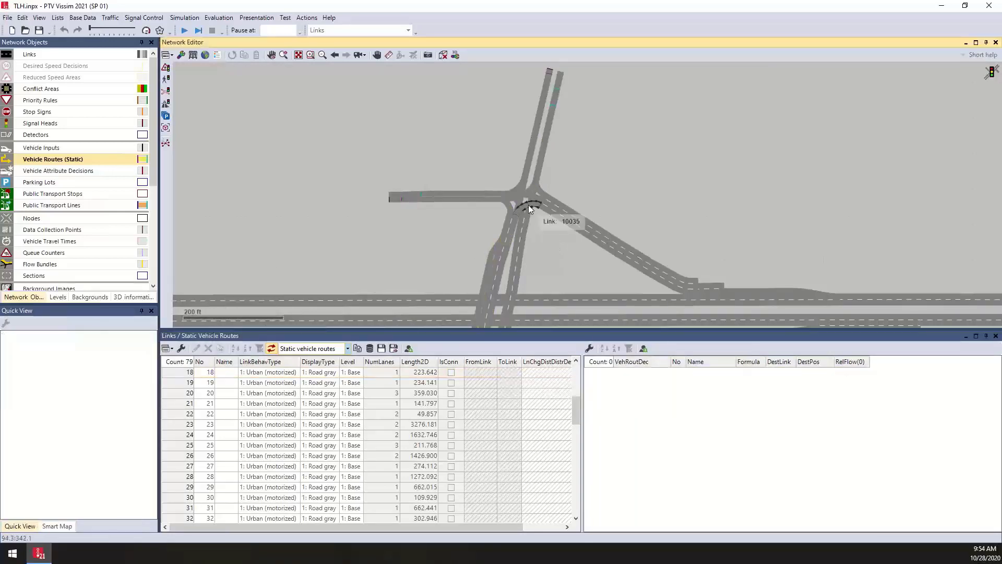
Select connector 10035, go through the Apalachee Pkwy WB routes that use it, and close the links list
left_click(529, 208)
left_click(607, 372)
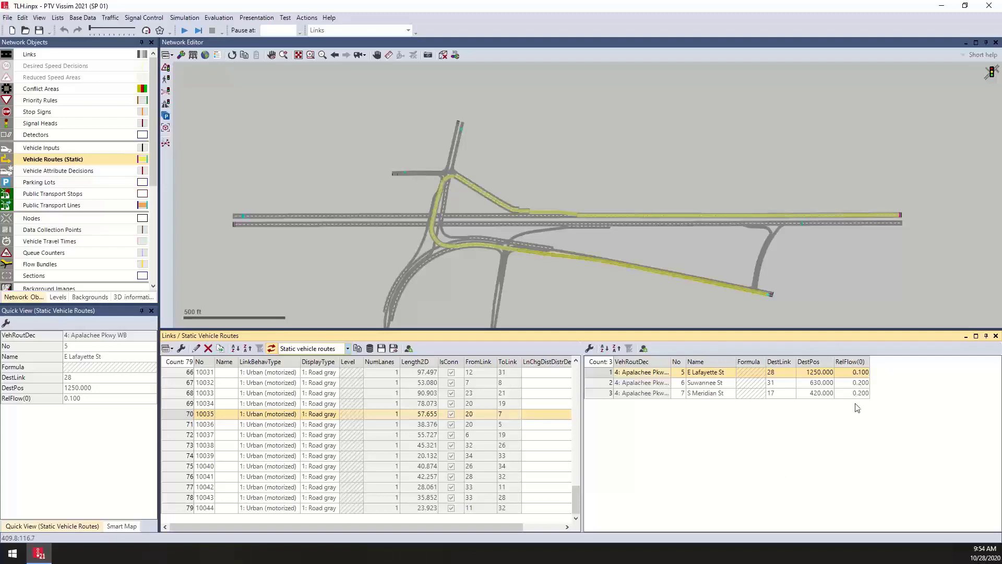
key("Down")
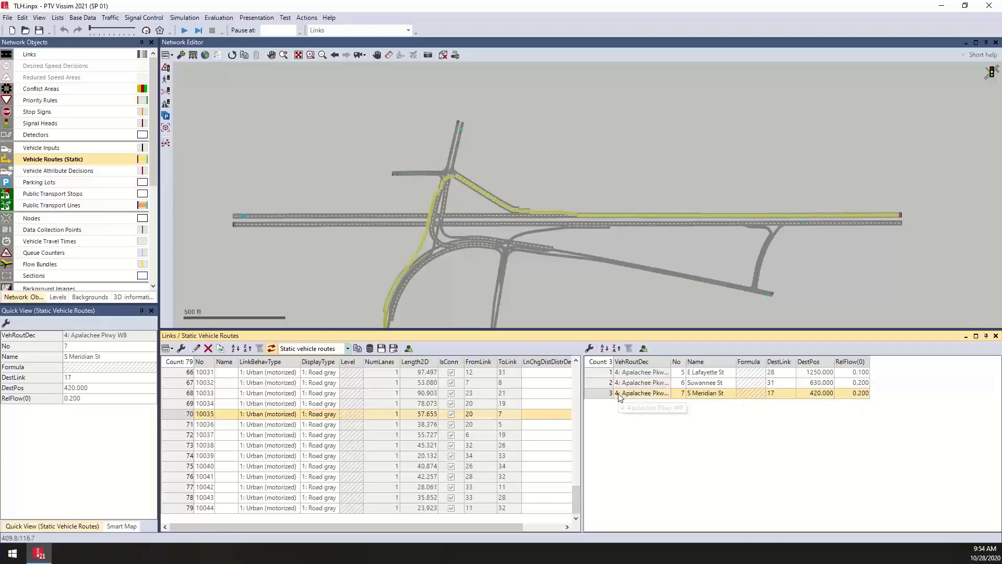
key("Up")
key("Up")
key("Down")
key("Down")
left_click(996, 336)
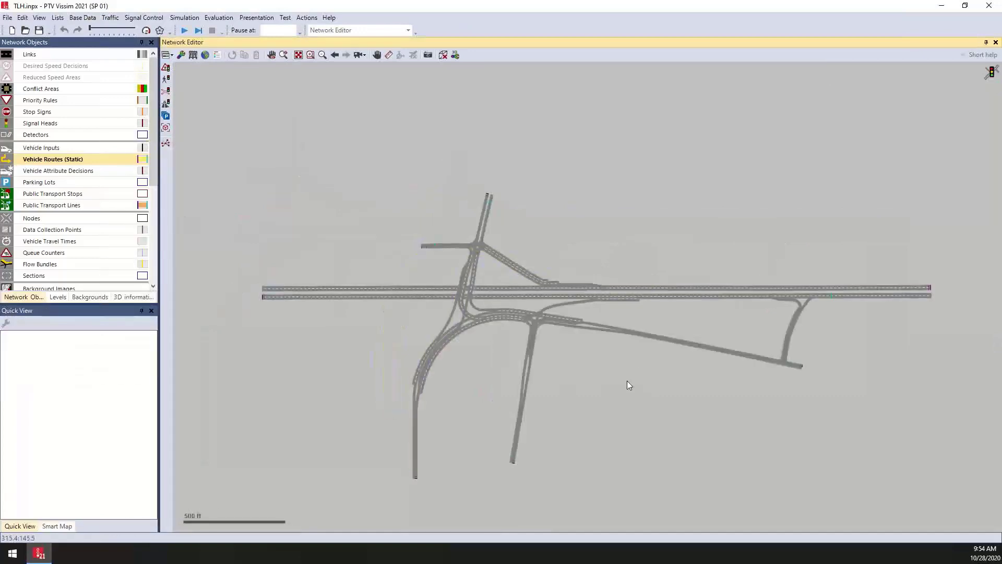
scroll(628, 382, "up", 1)
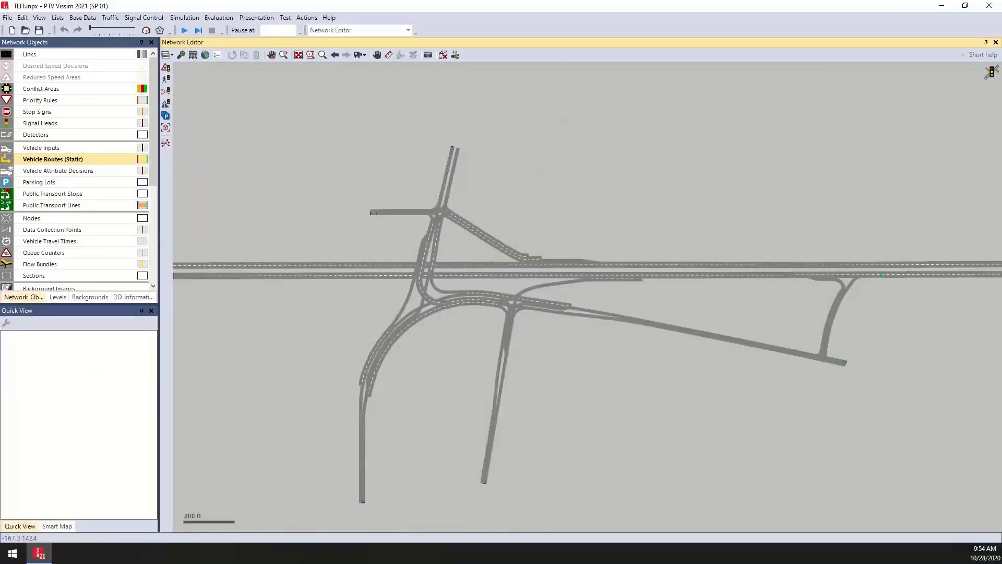